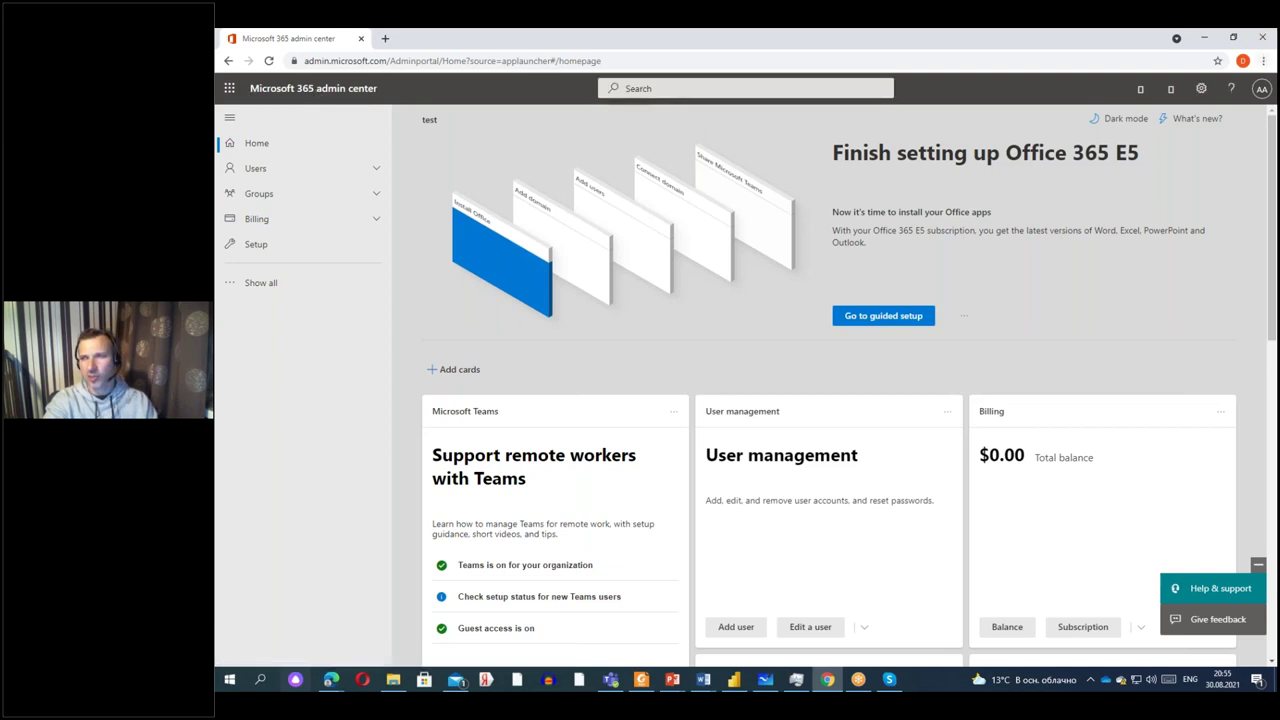
# Check the signed-in admin account details, then close the panel and scroll the home page.
pyautogui.click(1262, 88)
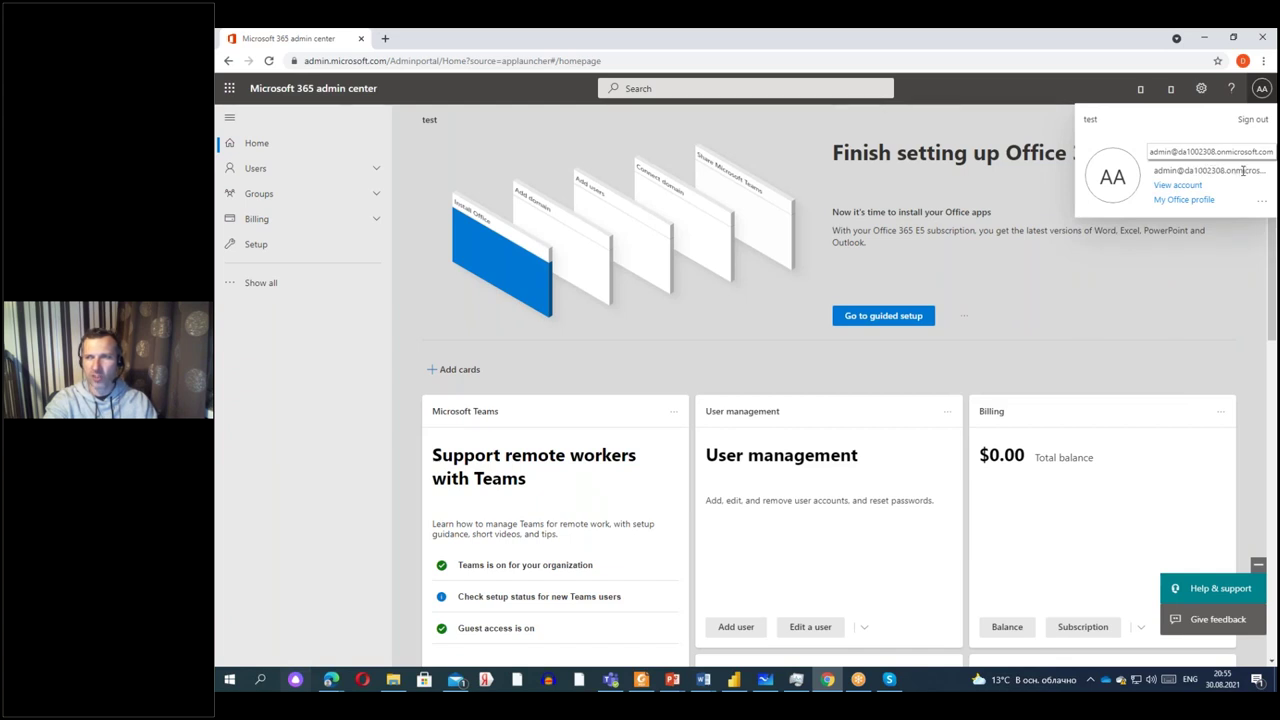
pyautogui.click(655, 351)
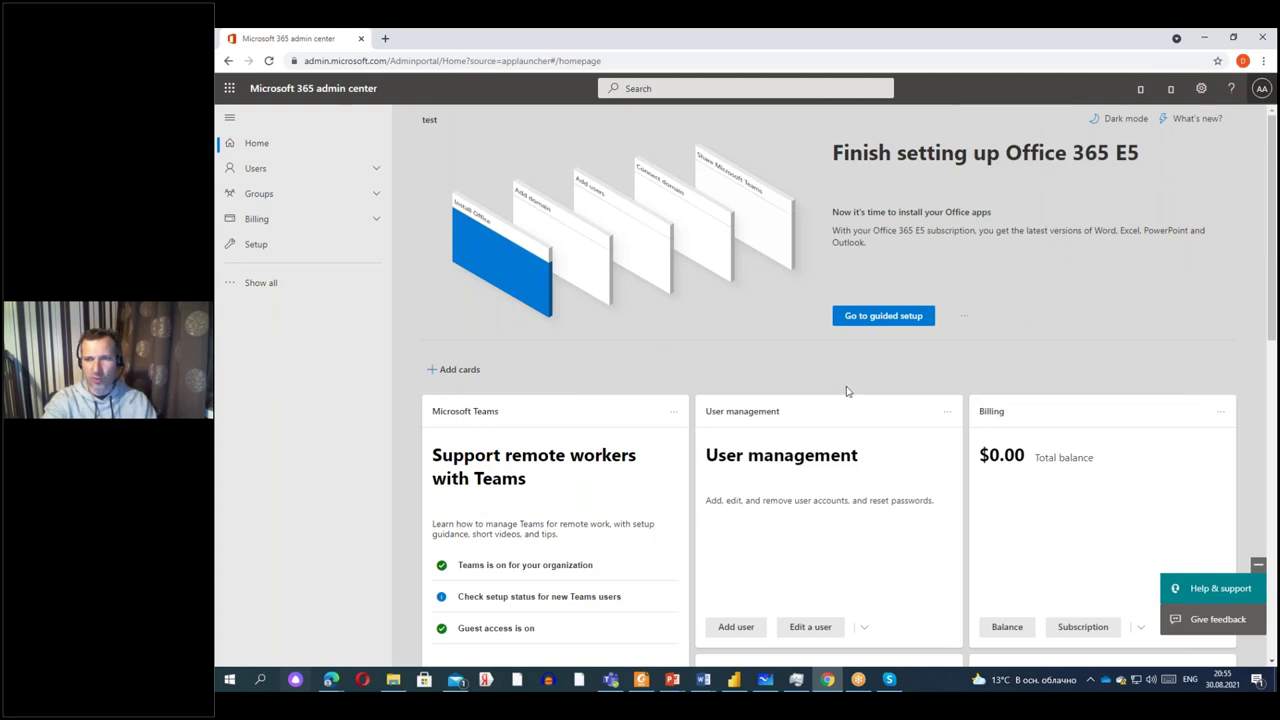
pyautogui.scroll(-7, 846, 391)
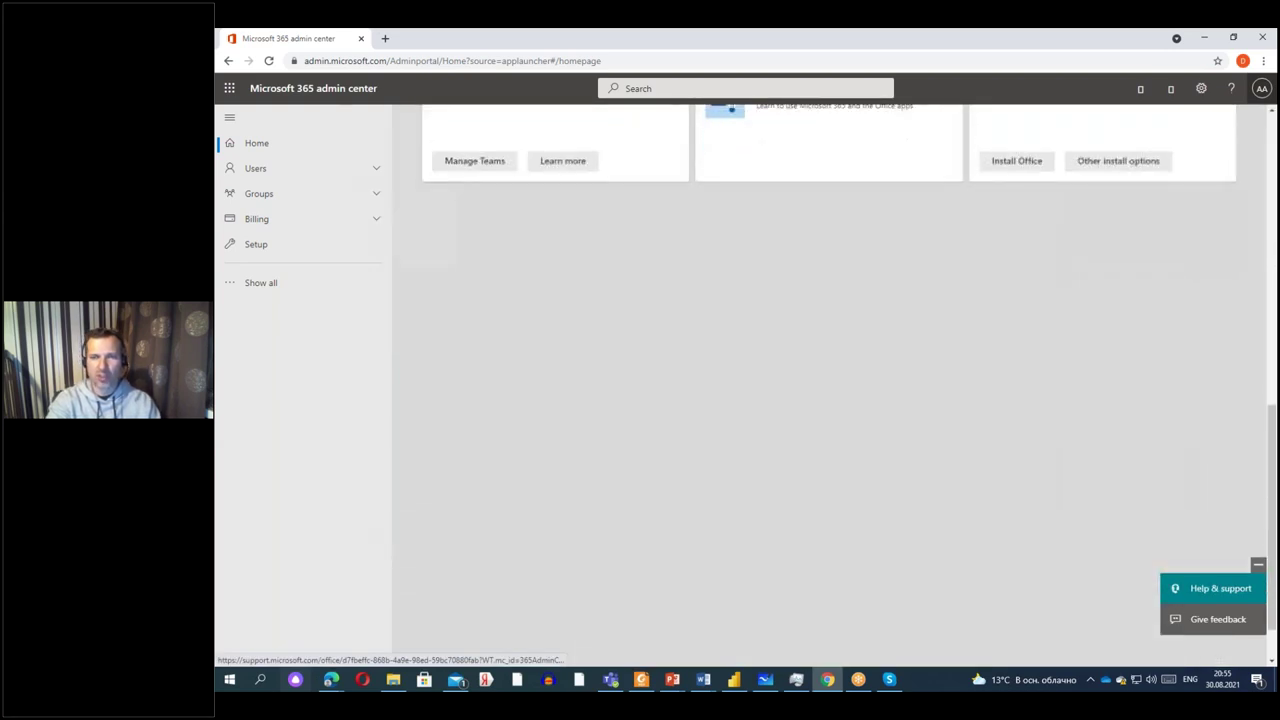
pyautogui.scroll(5, 260, 212)
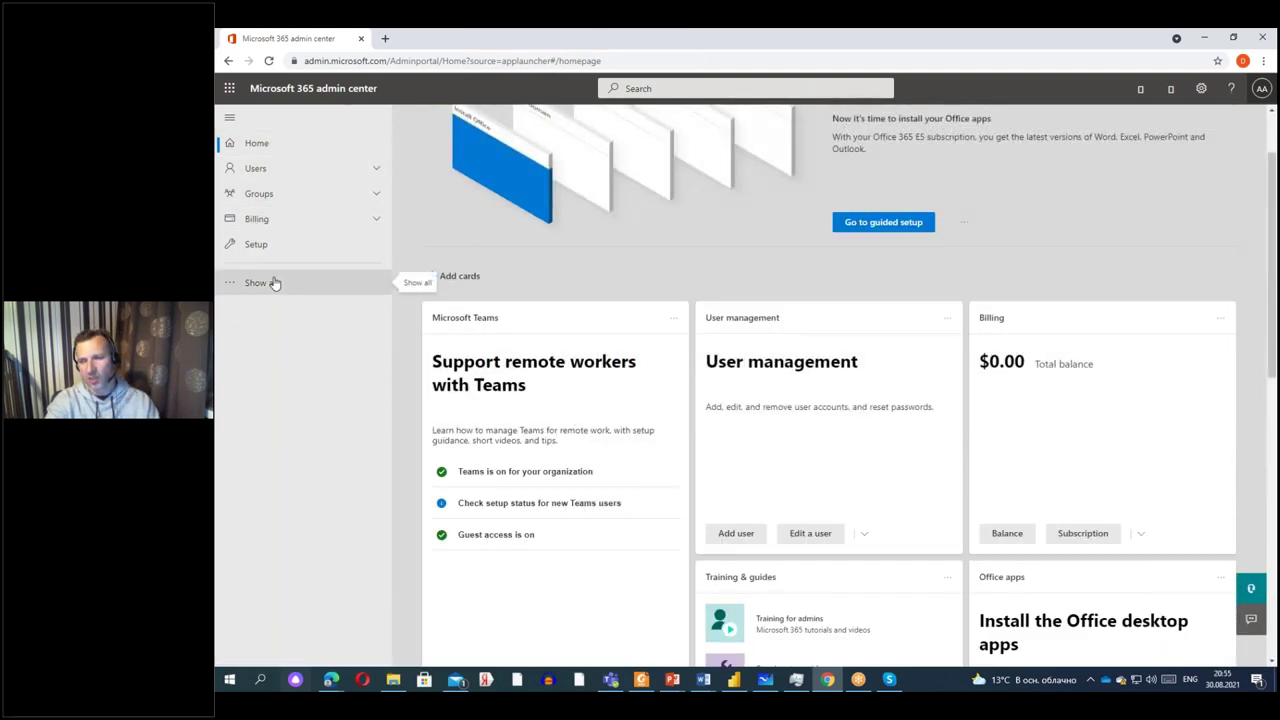
# Show slide 10 'Этап второй' on connecting a domain, then bring back the admin center.
pyautogui.click(1207, 39)
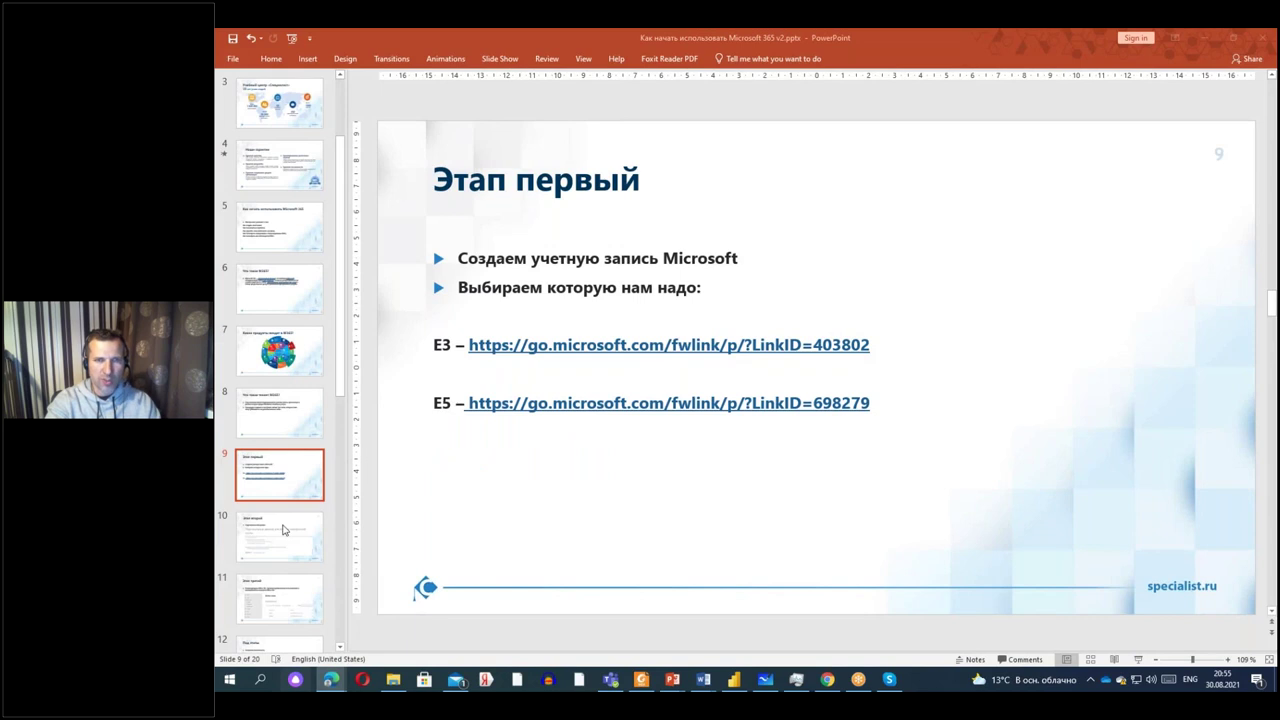
pyautogui.click(281, 527)
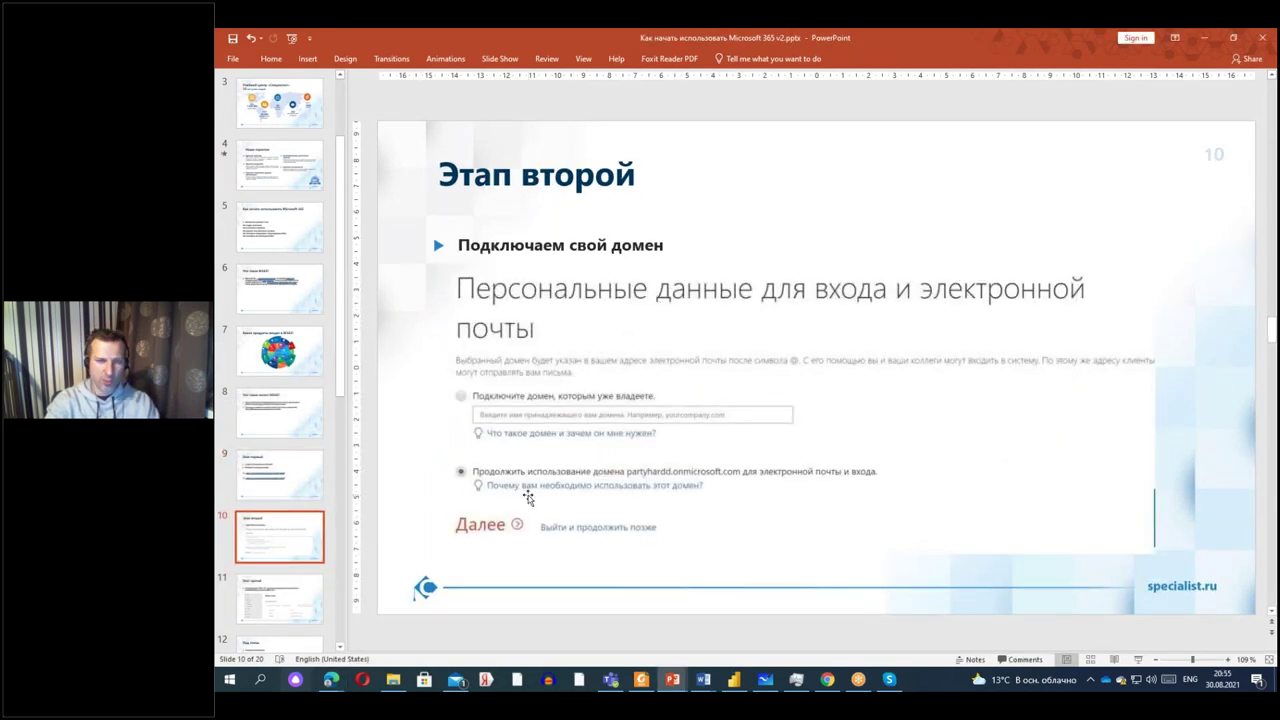
pyautogui.click(828, 680)
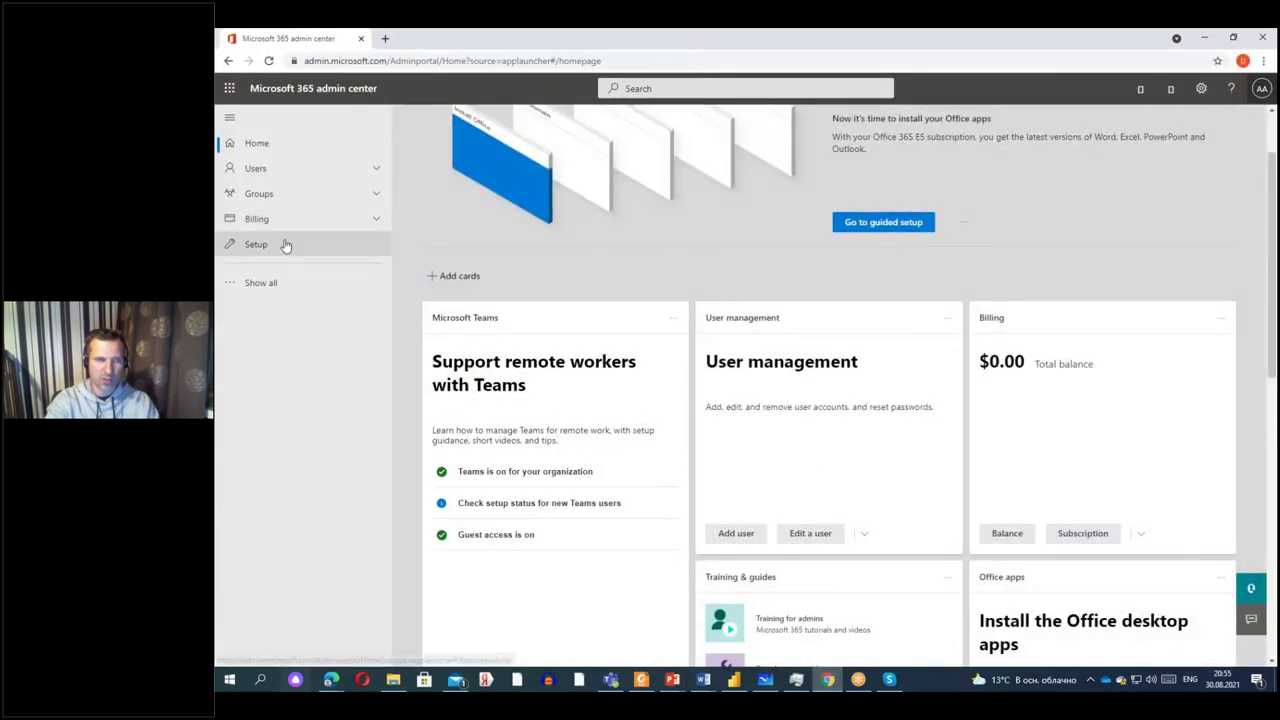
# Go through Setup and the full navigation to Settings > Domains to list the organisation's domains.
pyautogui.click(258, 245)
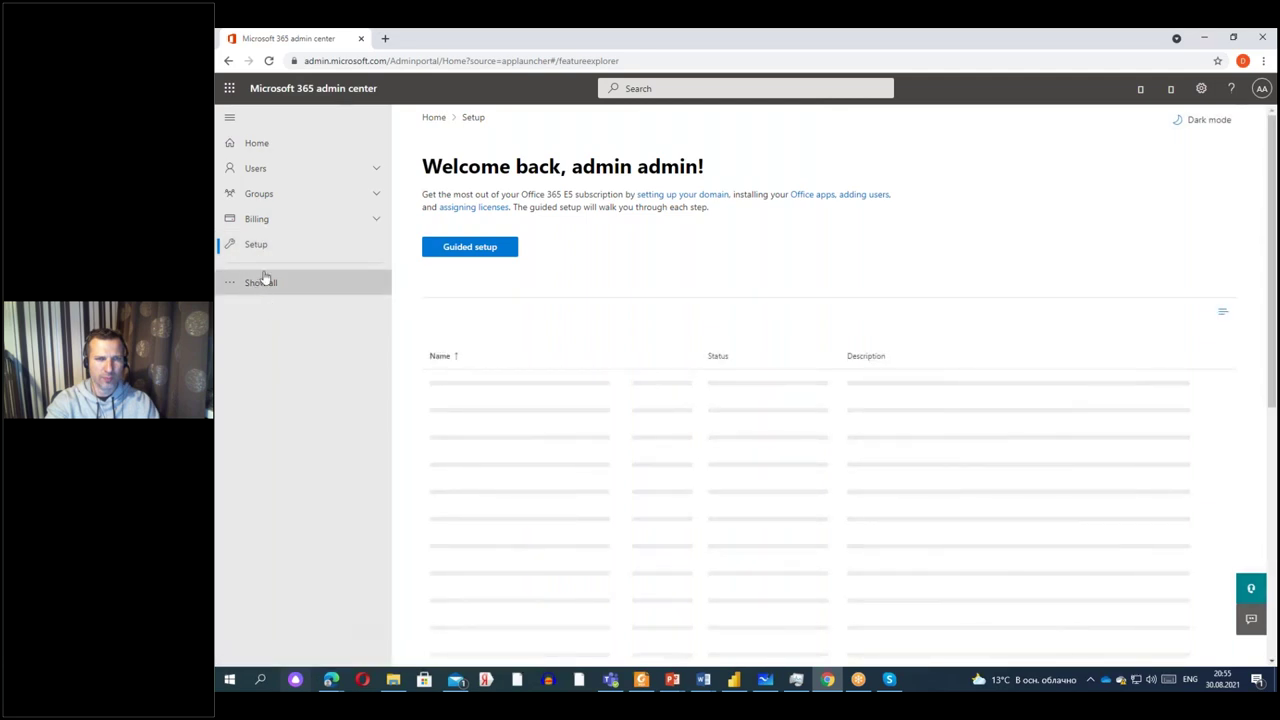
pyautogui.click(265, 279)
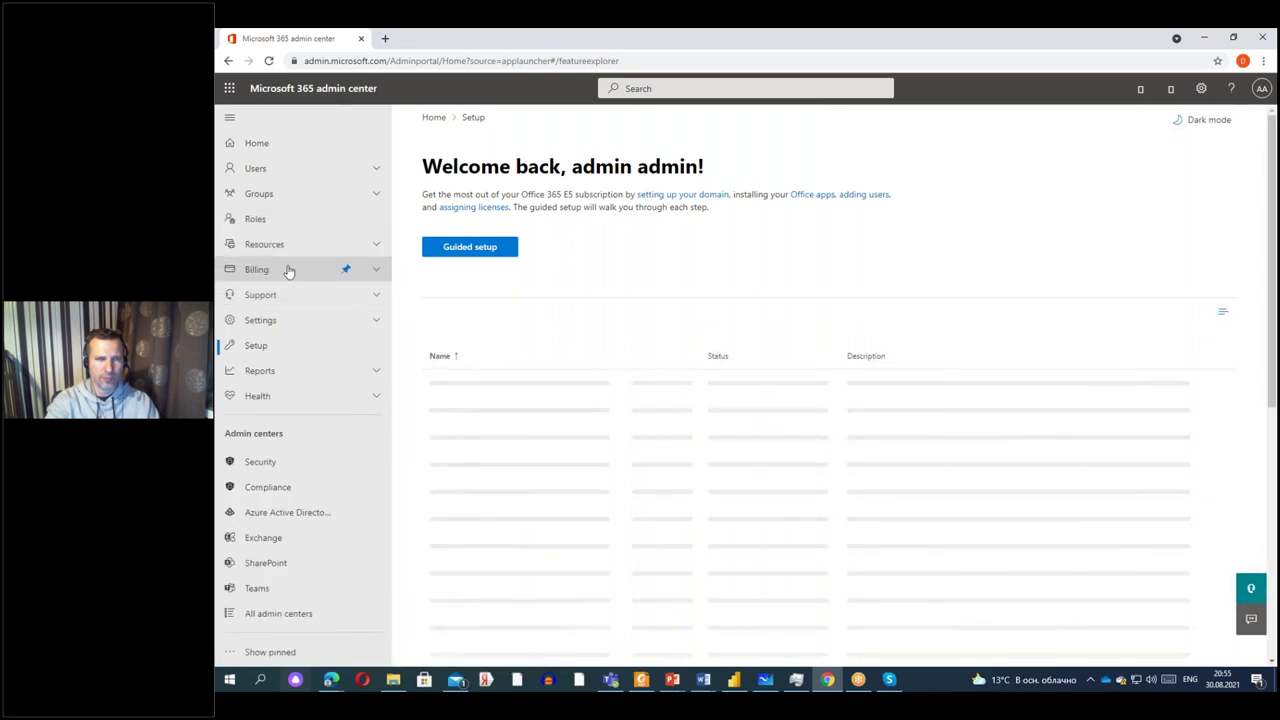
pyautogui.click(268, 324)
pyautogui.click(265, 345)
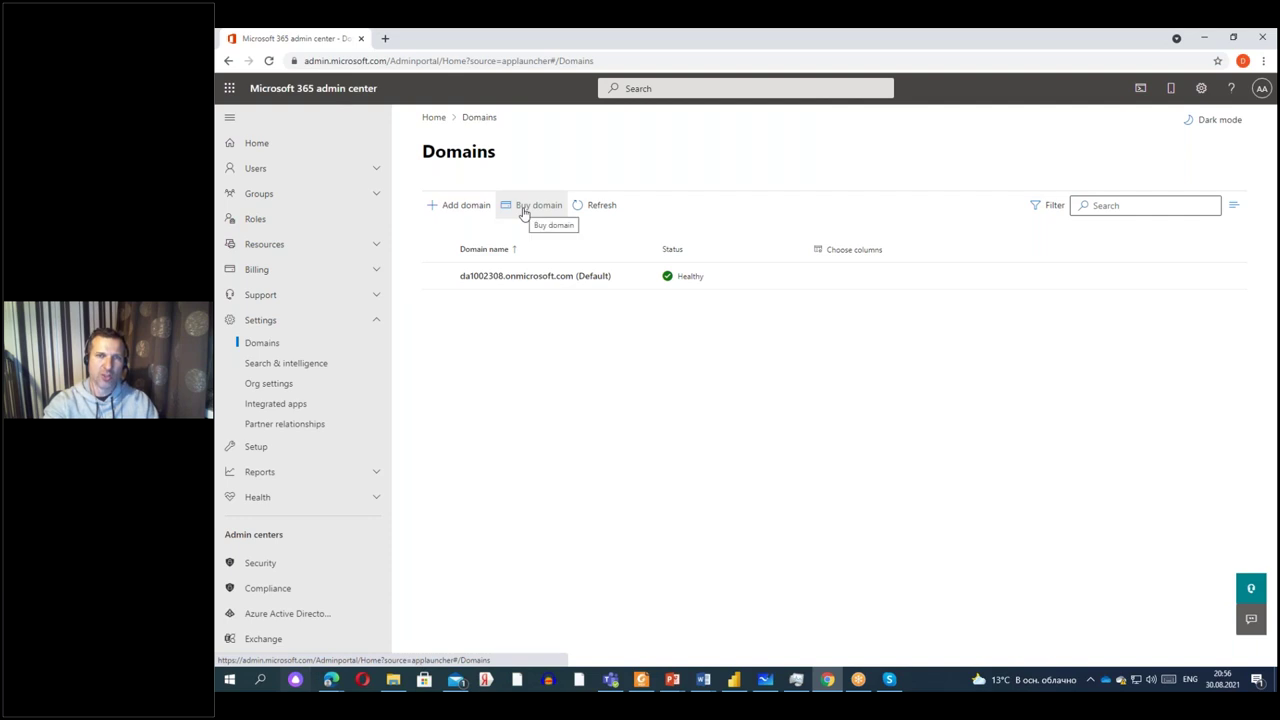
# Add contoso.com as a new domain and return to the Domains list.
pyautogui.click(464, 206)
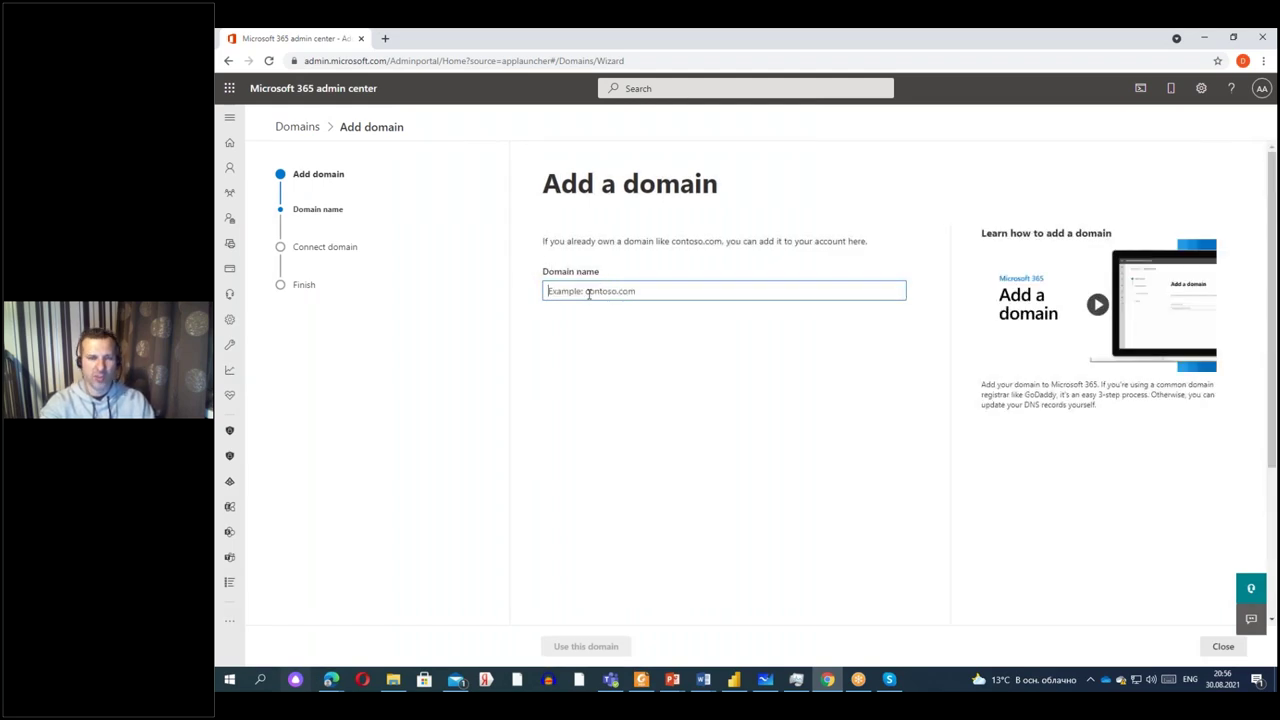
pyautogui.write('contos')
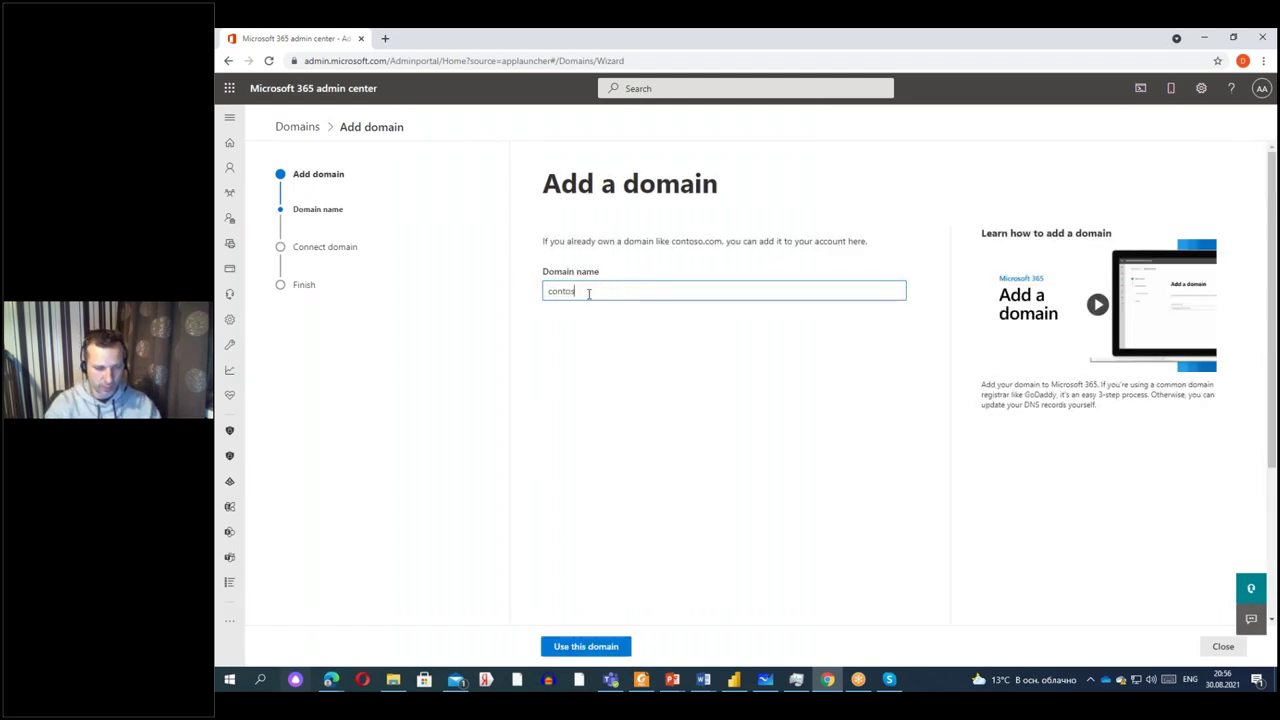
pyautogui.write('o.com')
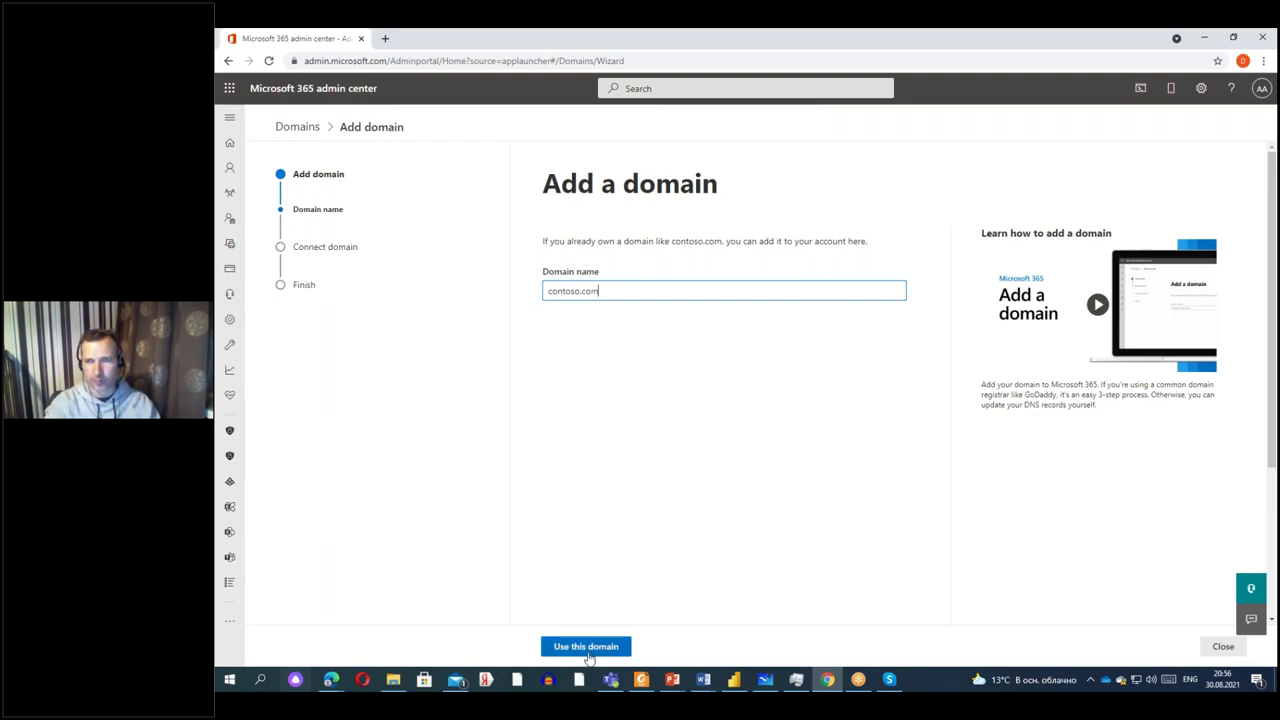
pyautogui.click(588, 648)
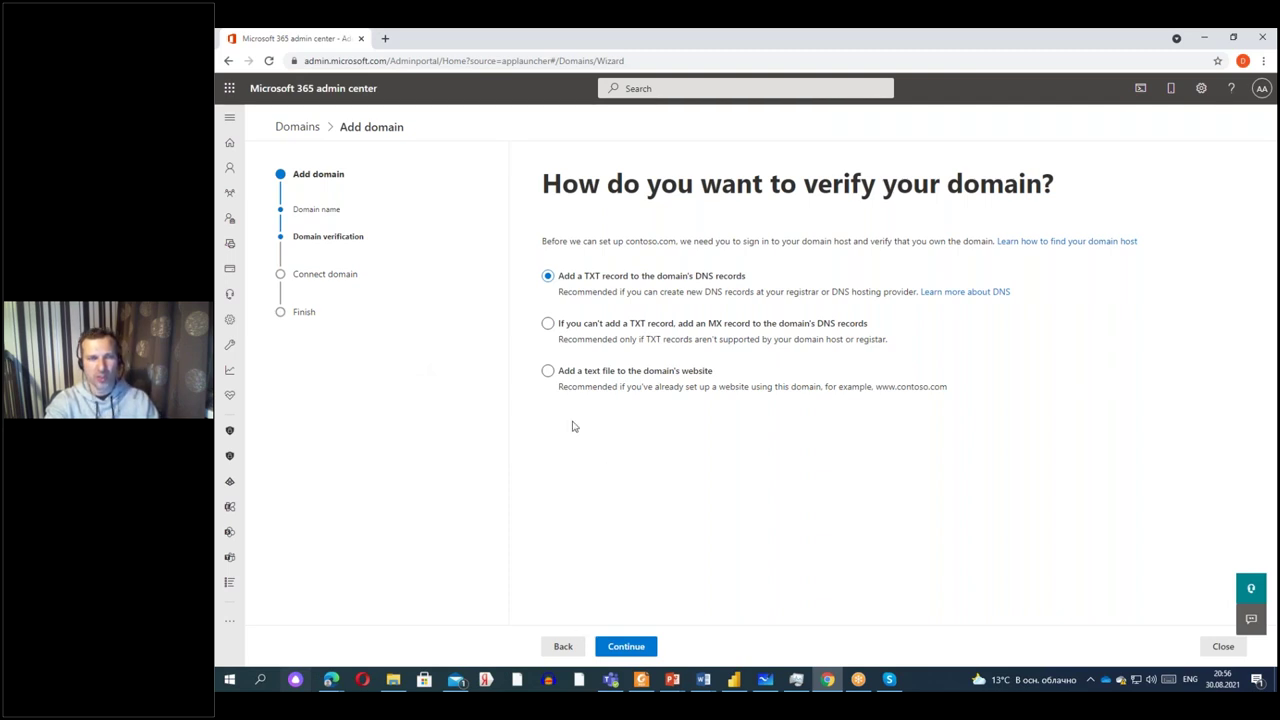
pyautogui.click(292, 133)
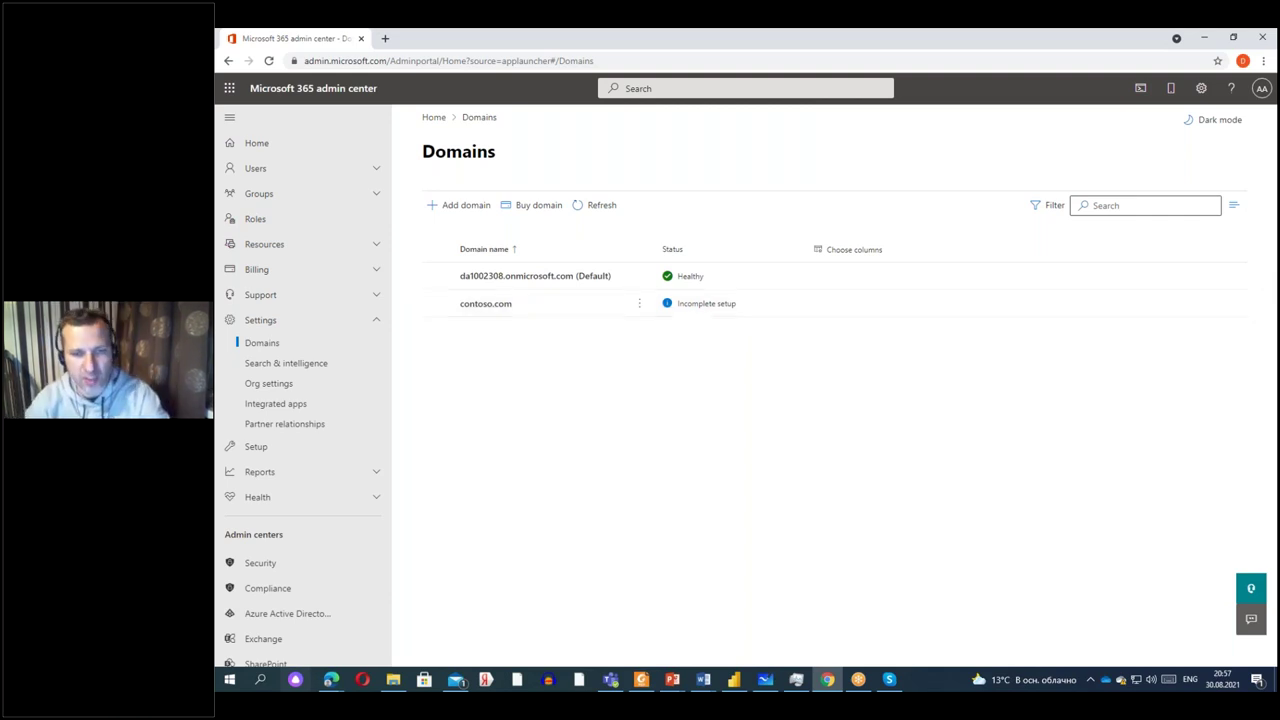
# Present slide 11 'Этап третий' on adding users and licences, then hide PowerPoint.
pyautogui.click(676, 670)
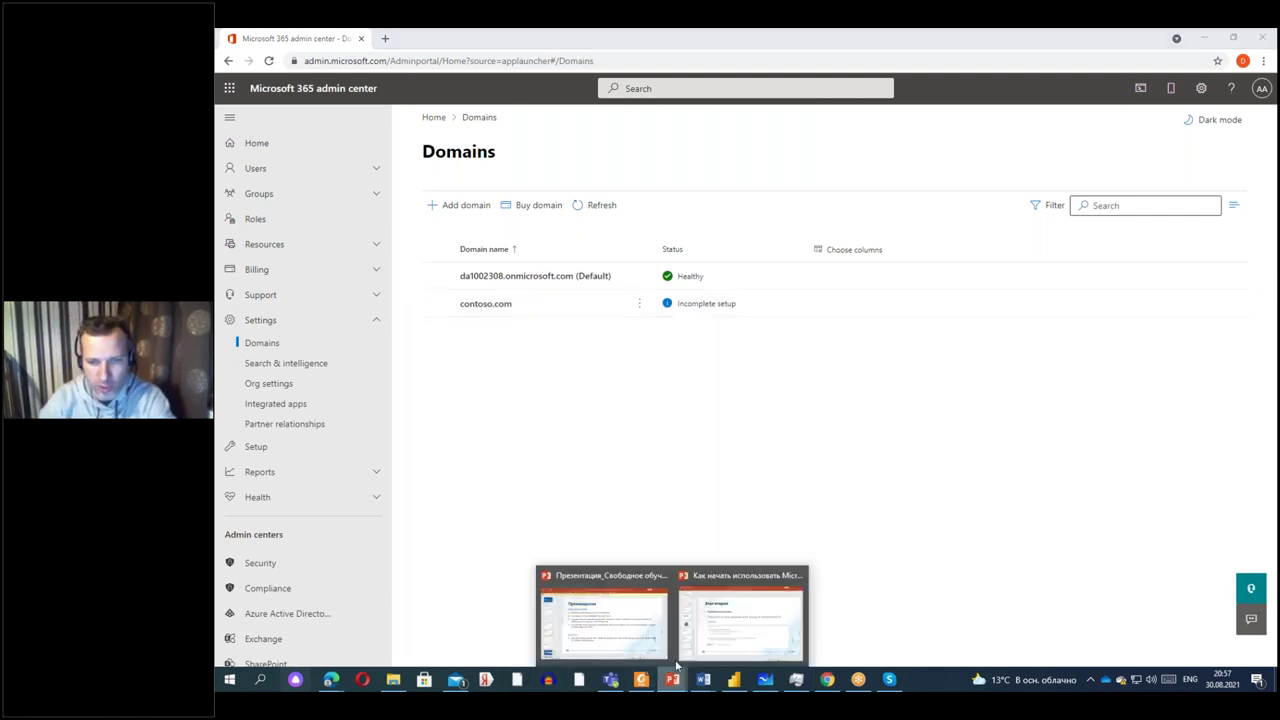
pyautogui.click(740, 615)
pyautogui.click(287, 609)
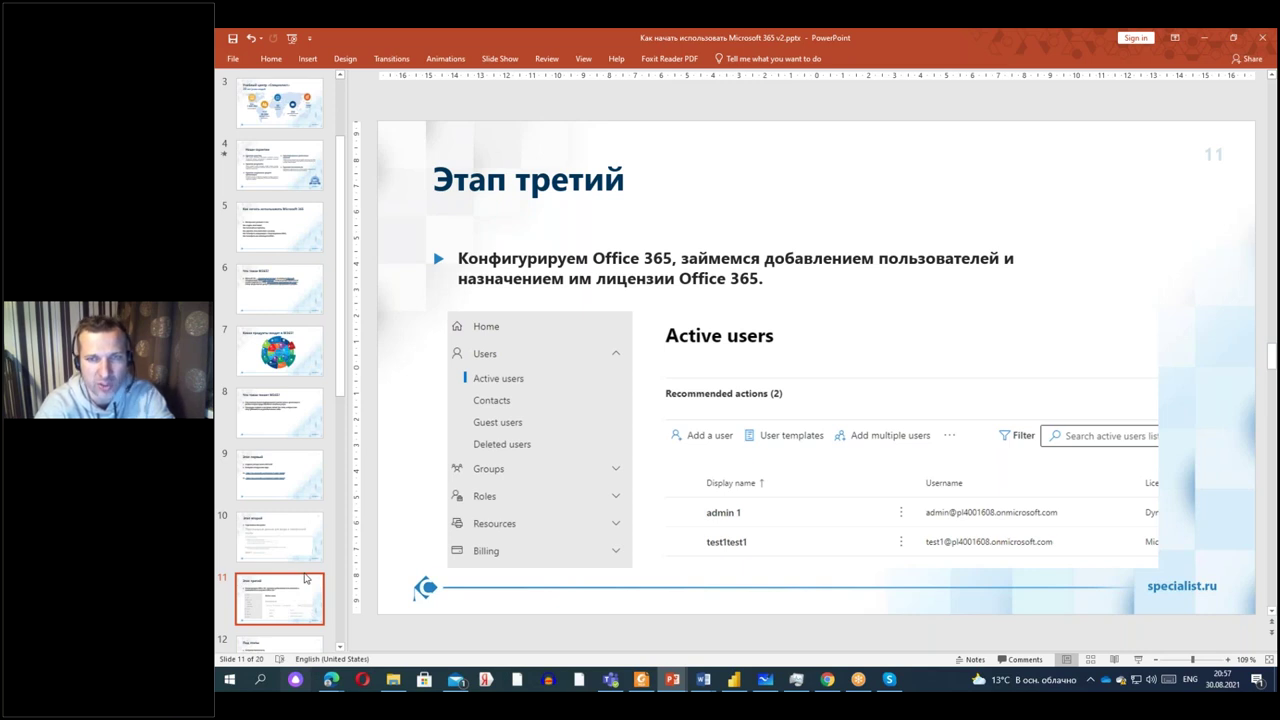
pyautogui.click(1205, 42)
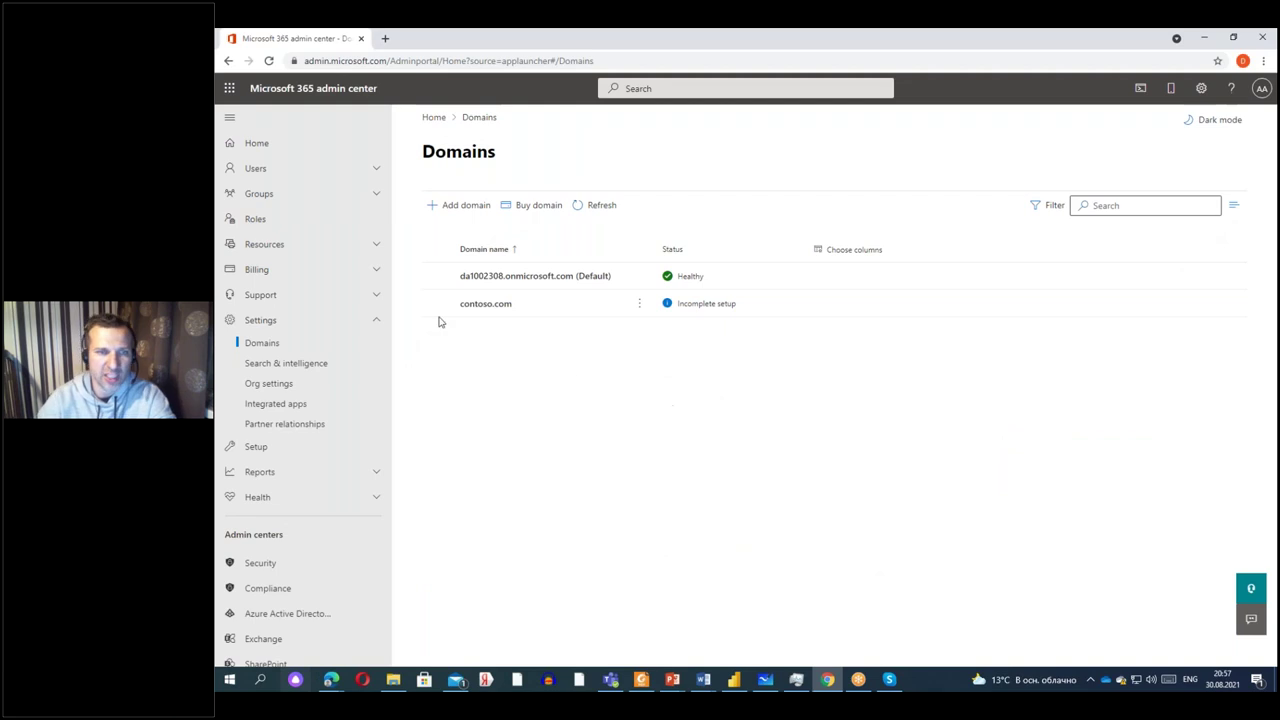
# Open Users > Active users to see the three licensed accounts.
pyautogui.click(300, 167)
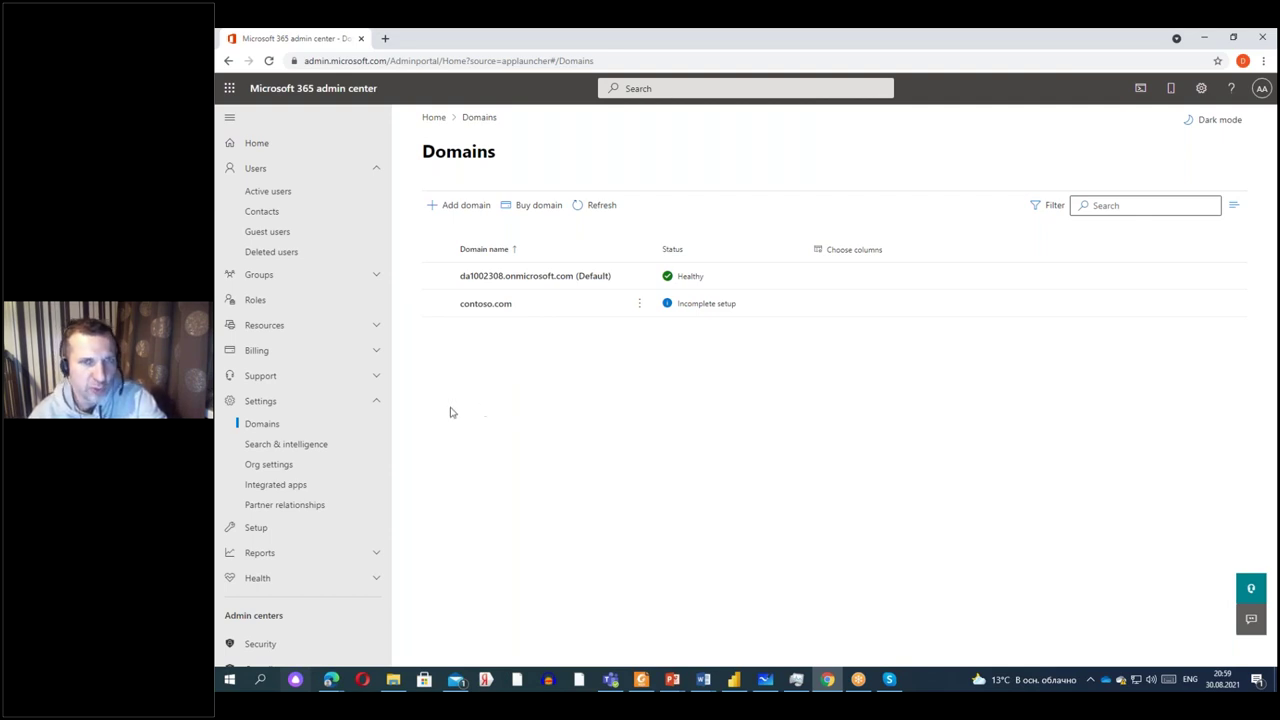
pyautogui.click(275, 194)
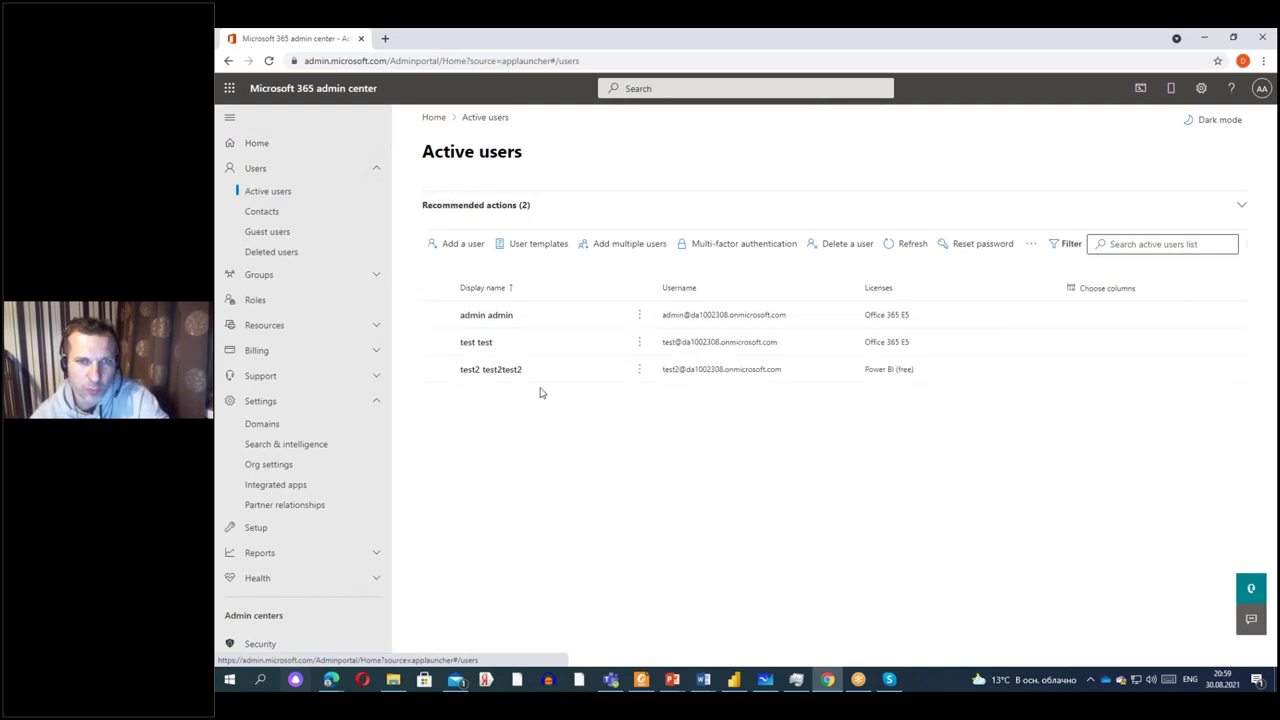
# Start a new user and enter the first and last name in the Russian layout.
pyautogui.click(445, 246)
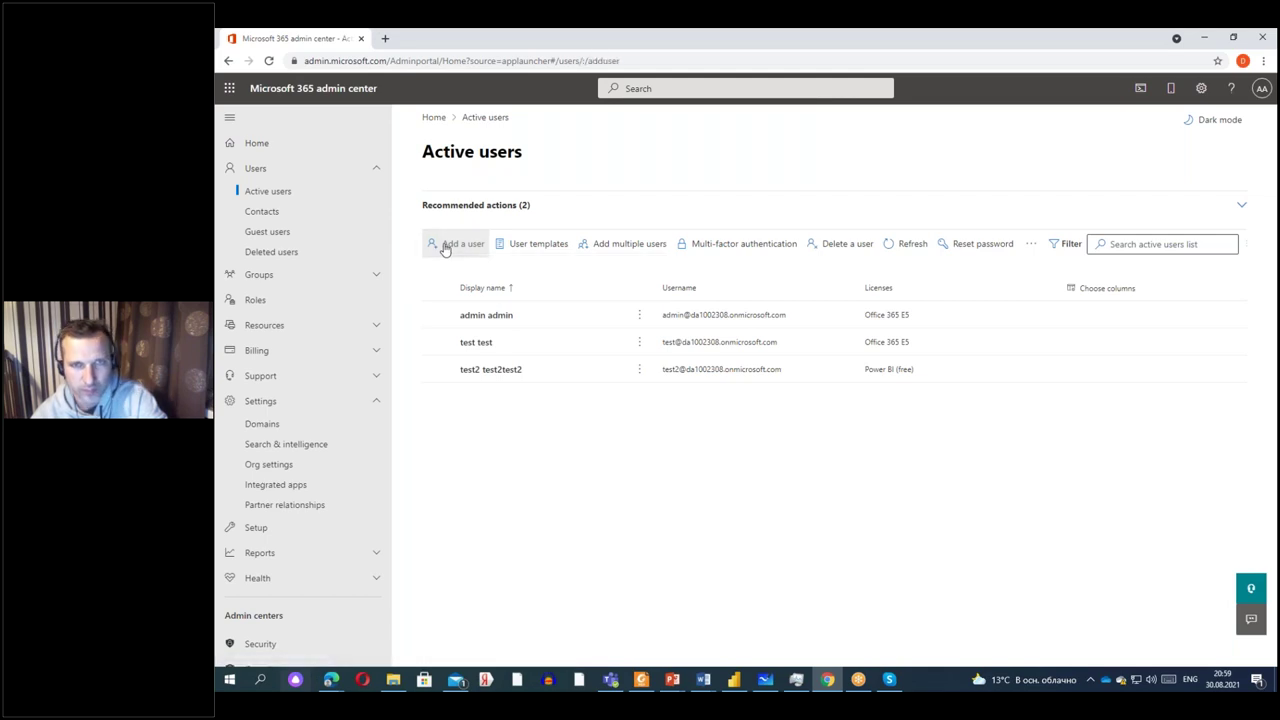
pyautogui.click(795, 297)
pyautogui.write('Bdfy')
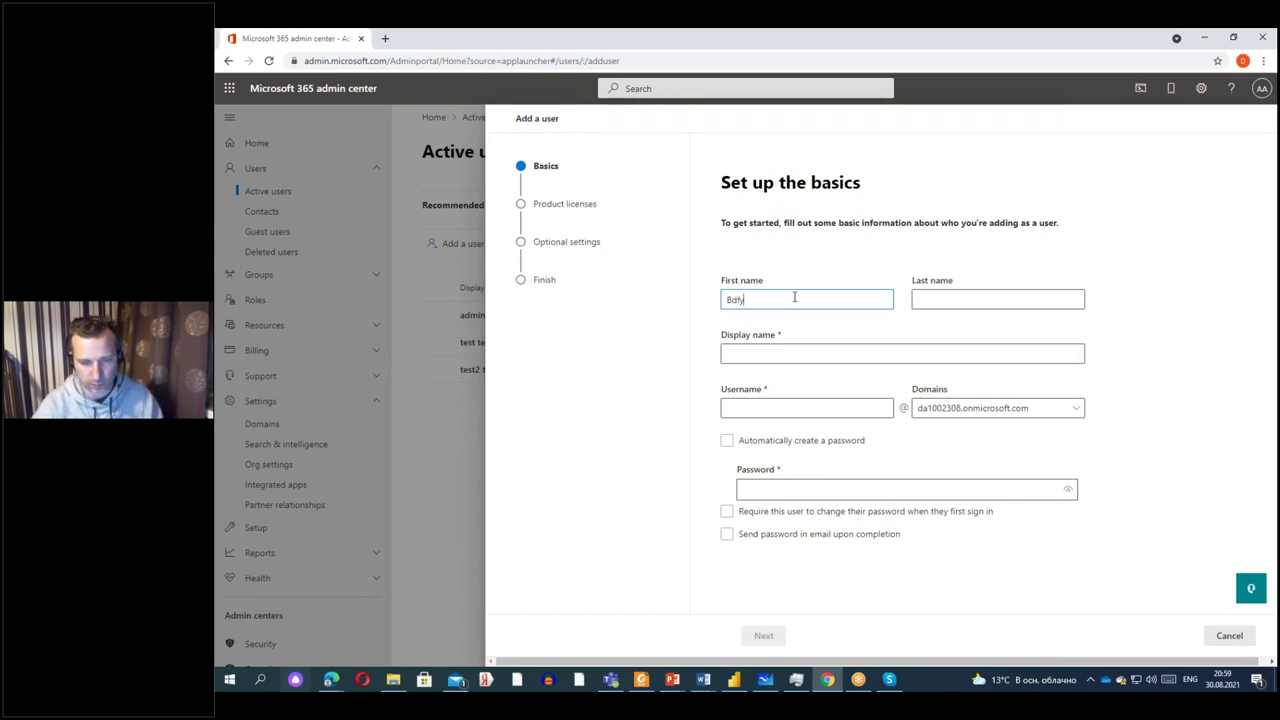
pyautogui.hotkey('ctrl', 'a')
pyautogui.hotkey('alt', 'shift')
pyautogui.write('Иван')
pyautogui.click(1002, 298)
pyautogui.write('Иванов')
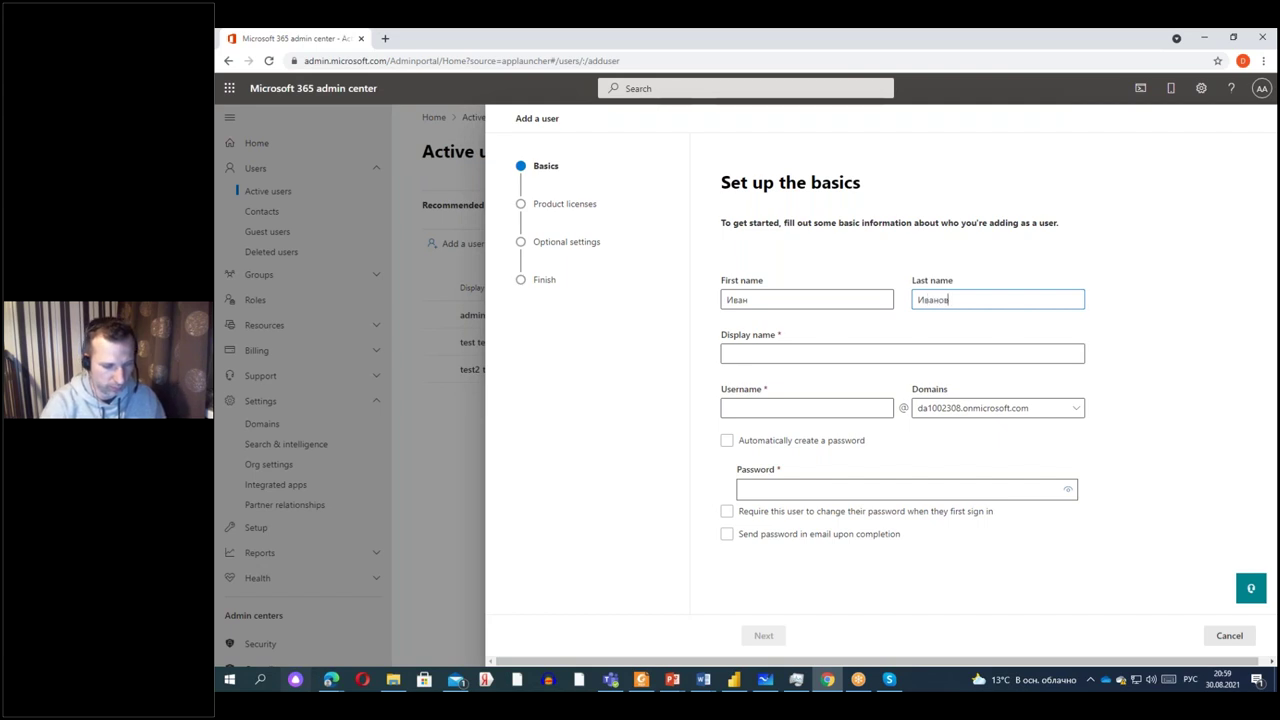
# Reorder the display name to surname then first name, and append the patronymic.
pyautogui.click(762, 357)
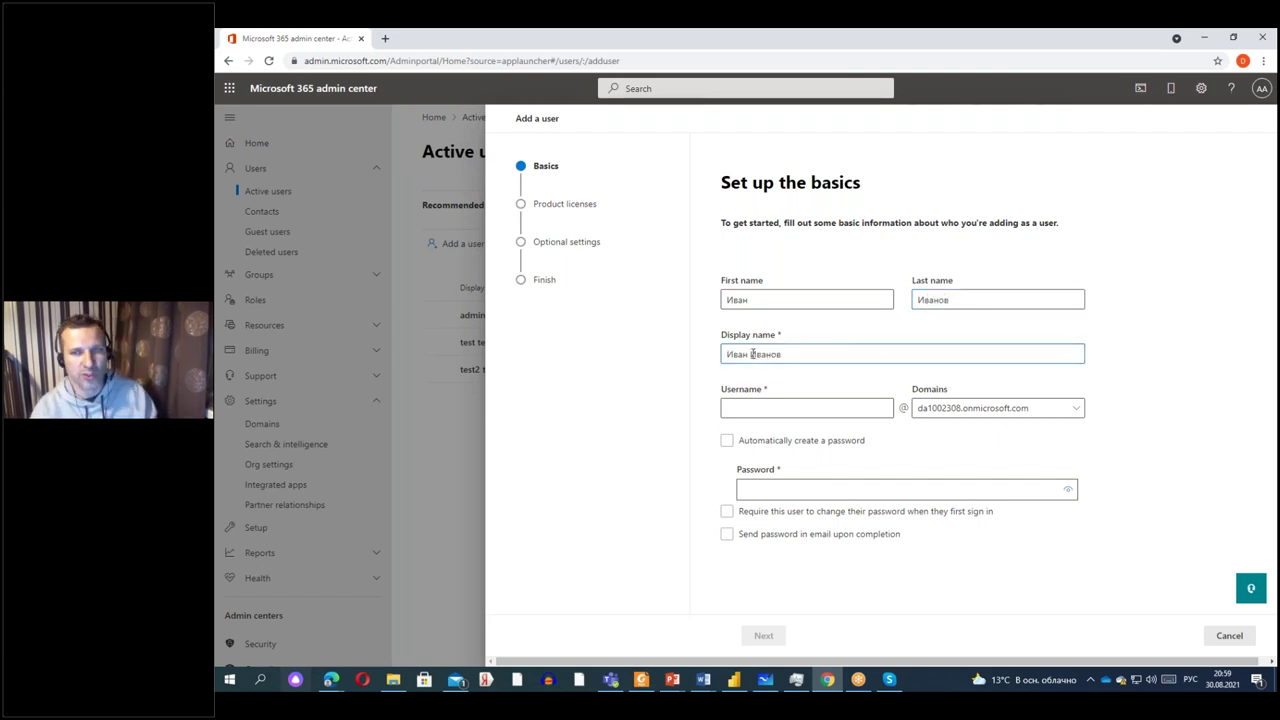
pyautogui.moveTo(751, 354); pyautogui.dragTo(713, 362)
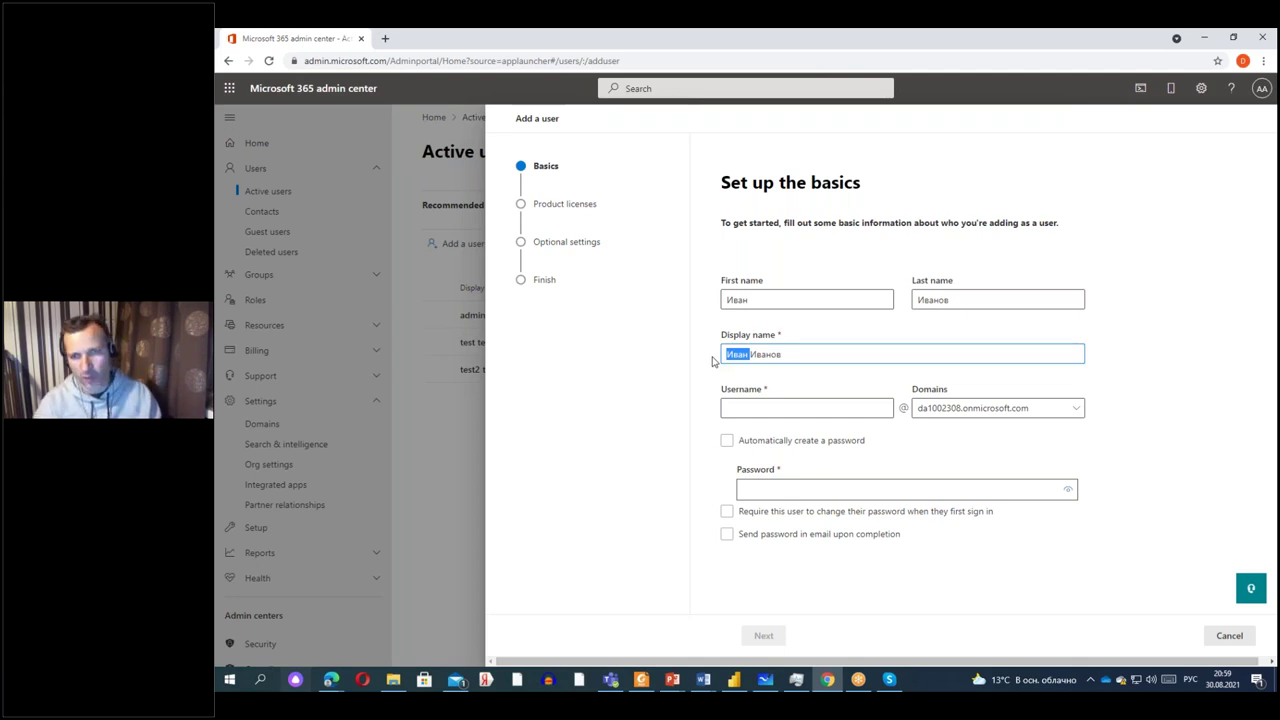
pyautogui.hotkey('ctrl', 'x')
pyautogui.press('Delete')
pyautogui.press('End')
pyautogui.hotkey('ctrl', 'v')
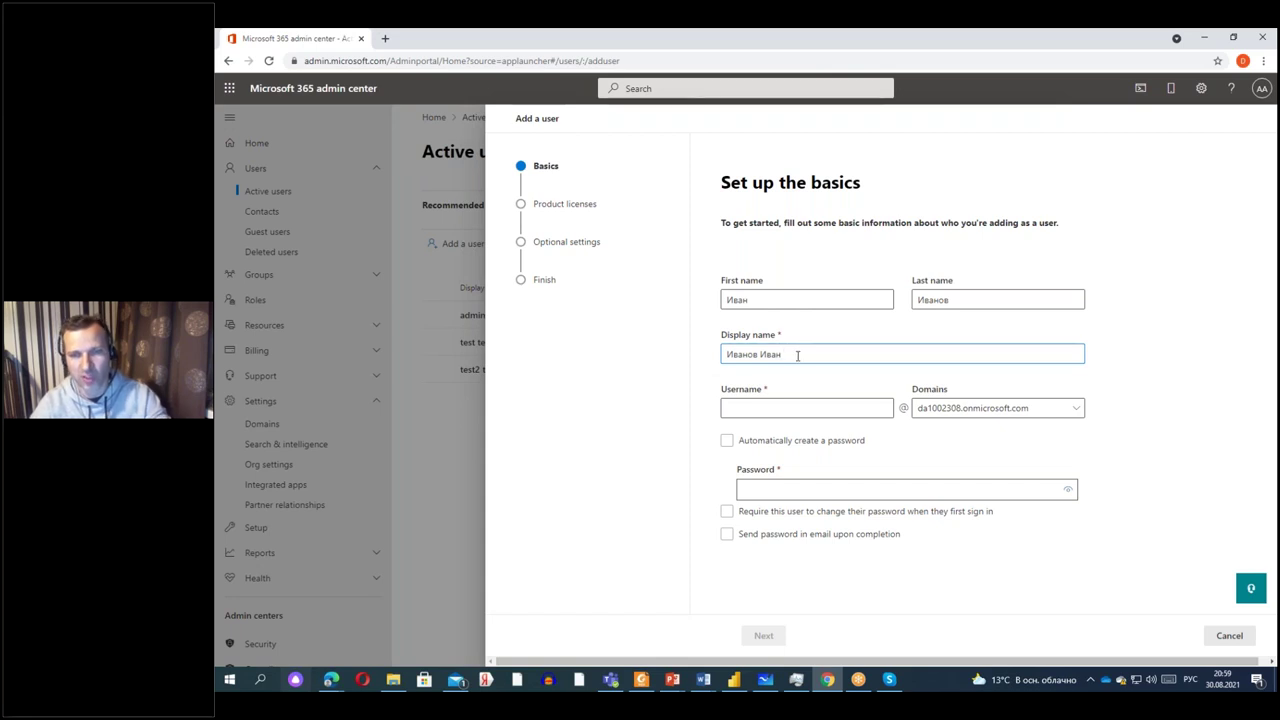
pyautogui.write('Иванович')
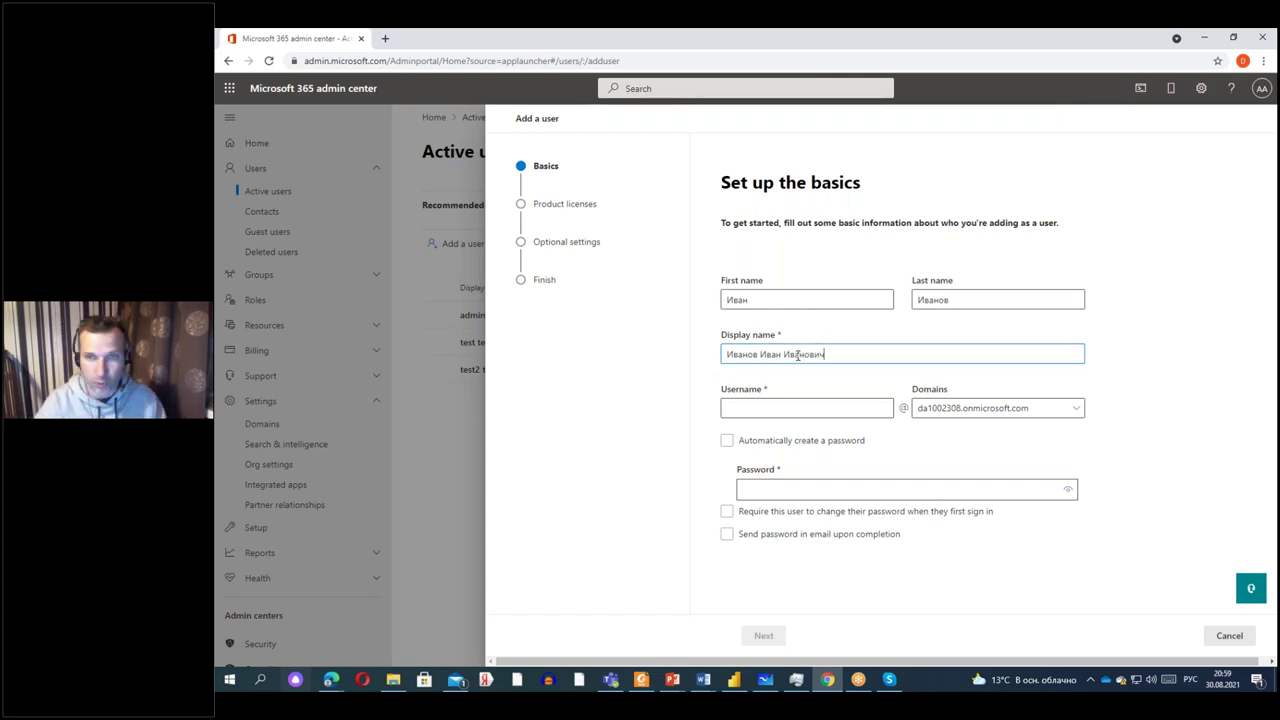
# Enter the new user's username using the English layout.
pyautogui.click(768, 405)
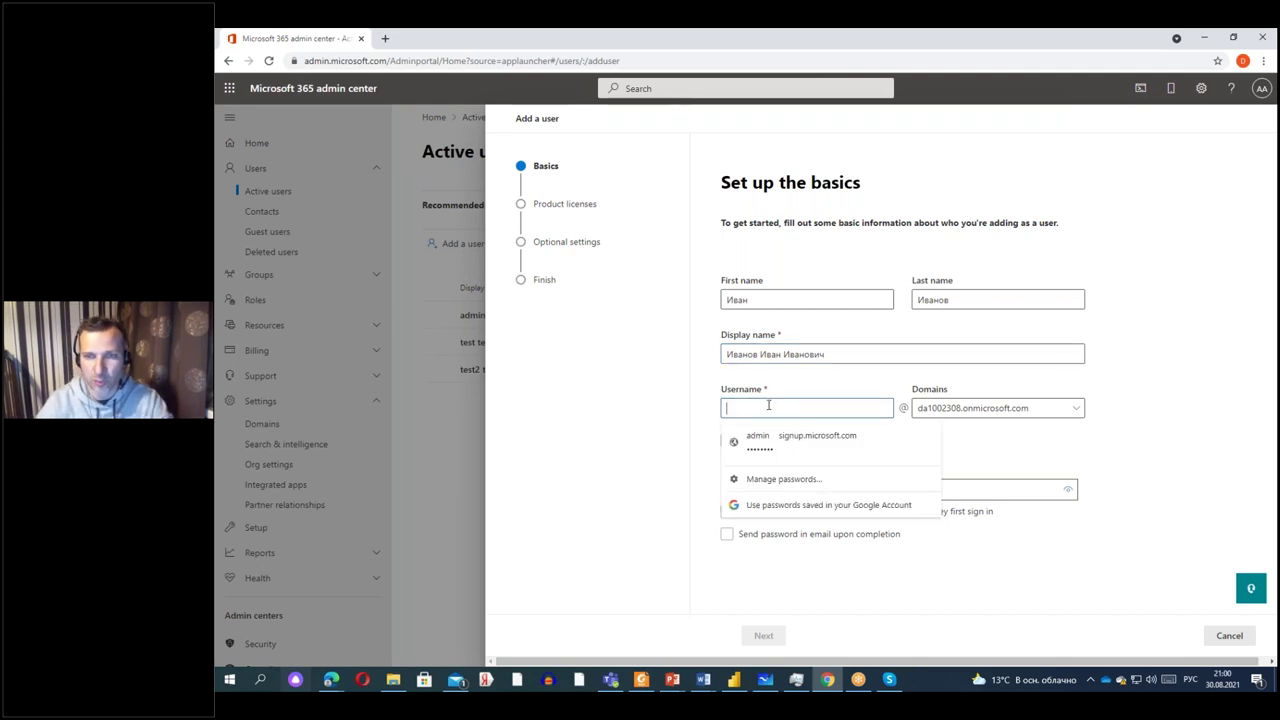
pyautogui.hotkey('alt', 'shift')
pyautogui.write('ivan')
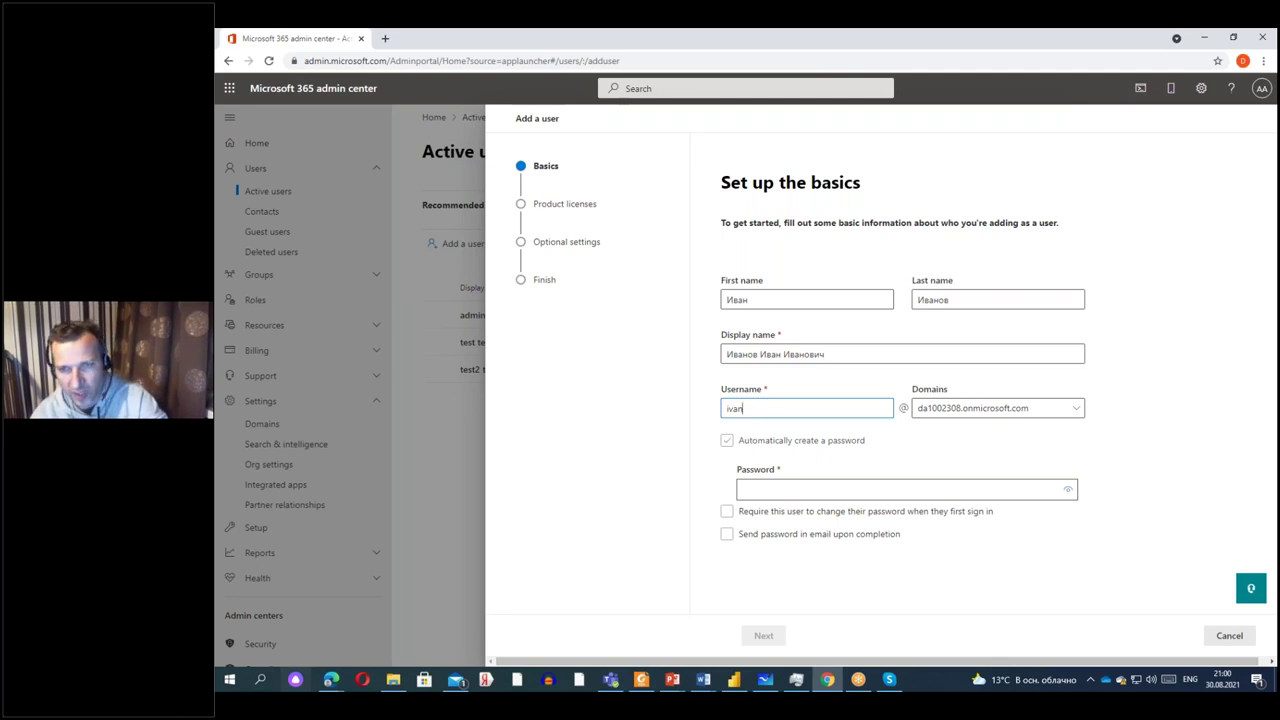
# Set a custom password with no forced change or e-mailing, and proceed to licences.
pyautogui.click(767, 485)
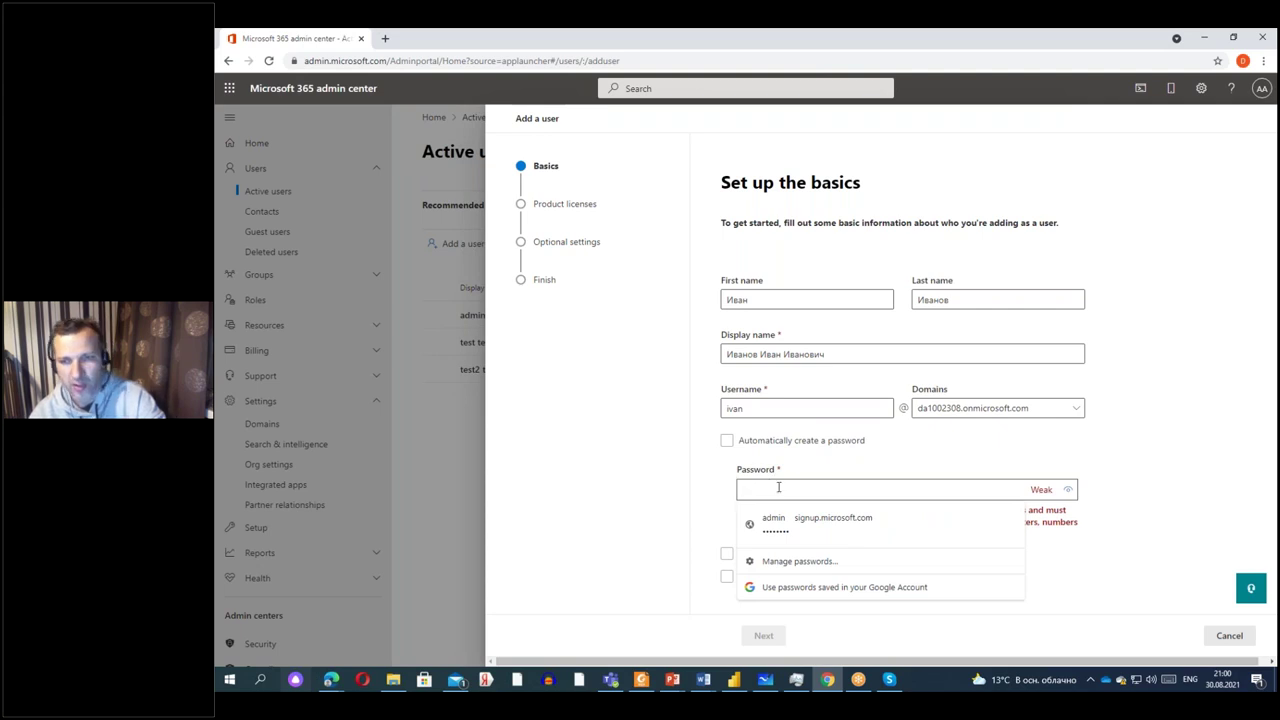
pyautogui.write('1234567')
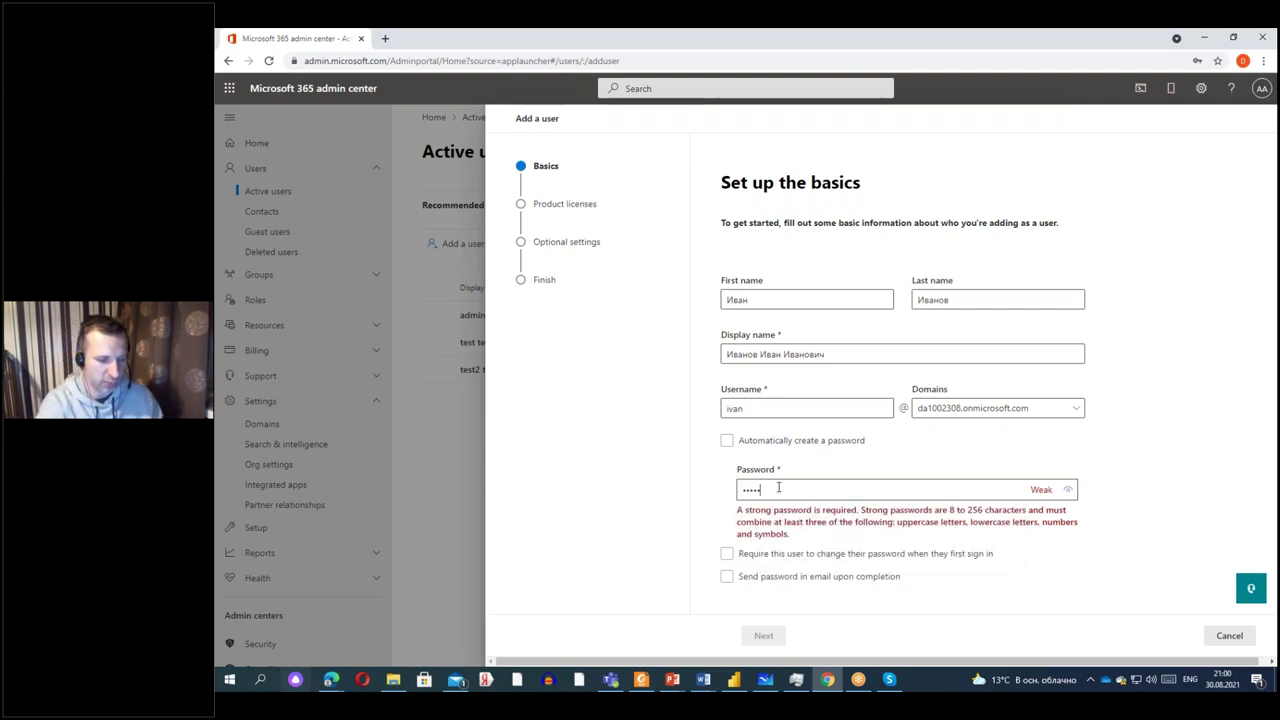
pyautogui.write('89')
pyautogui.click(804, 520)
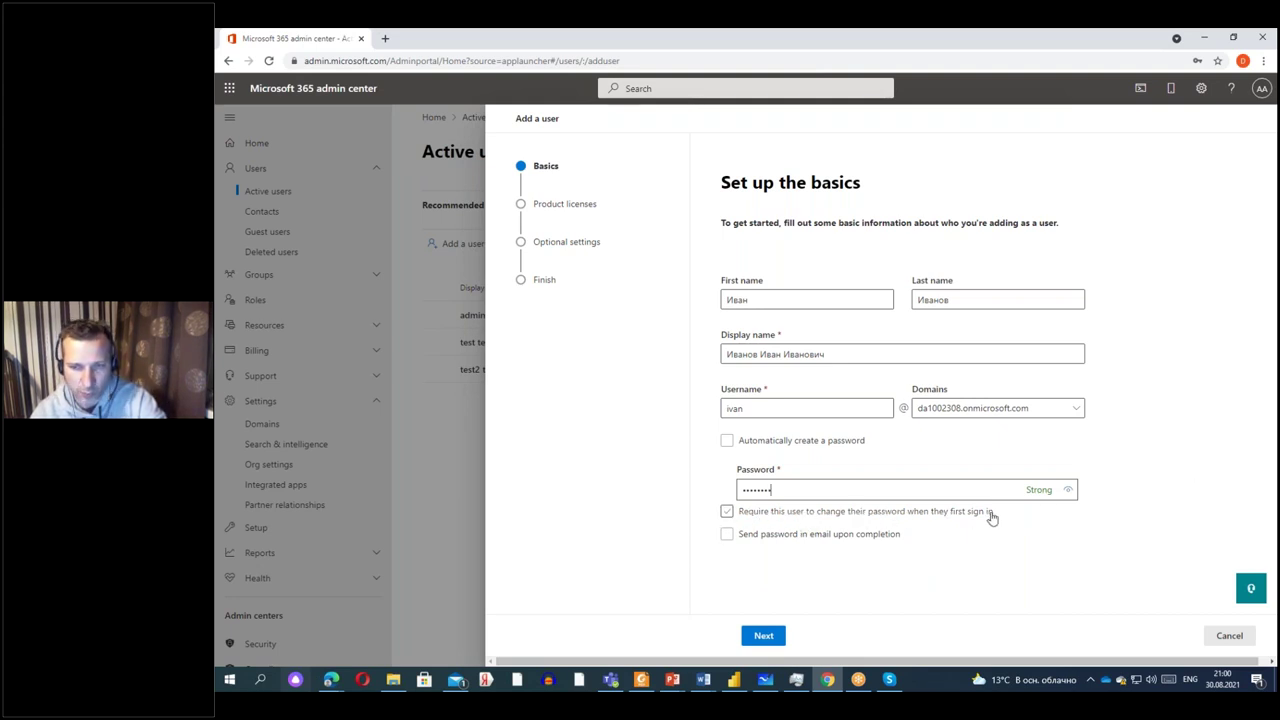
pyautogui.click(727, 512)
pyautogui.click(727, 535)
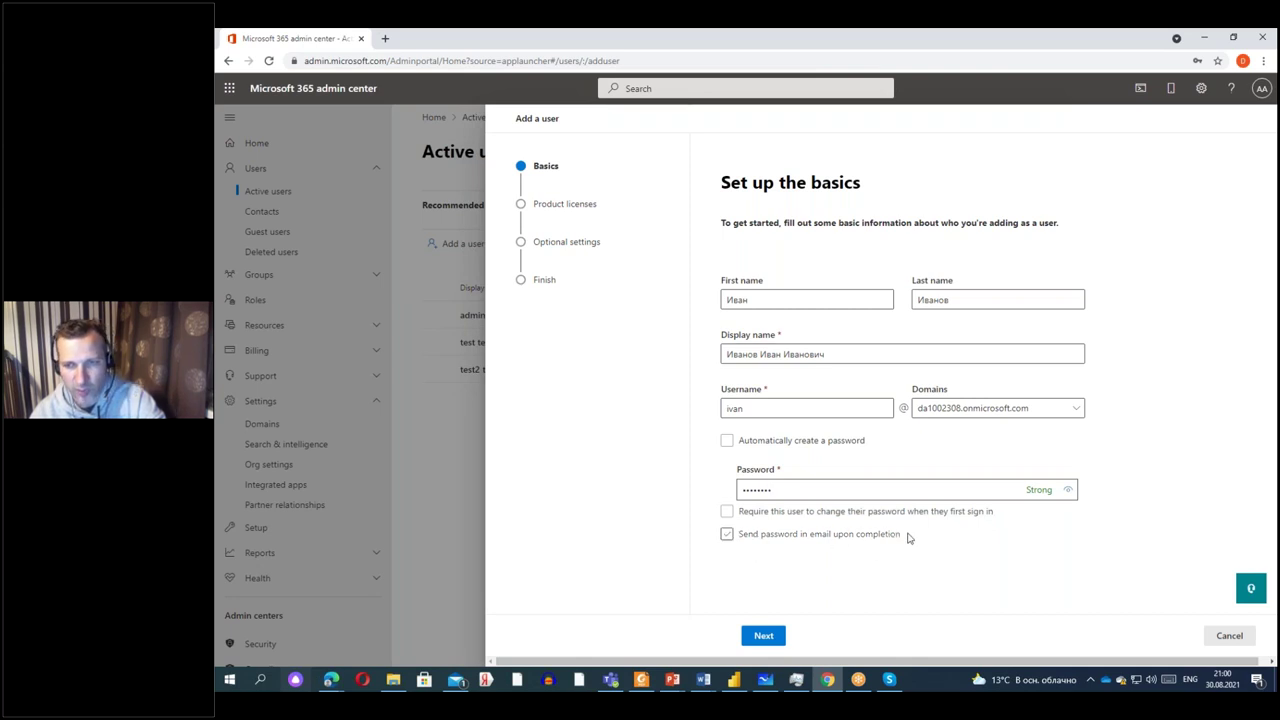
pyautogui.click(727, 534)
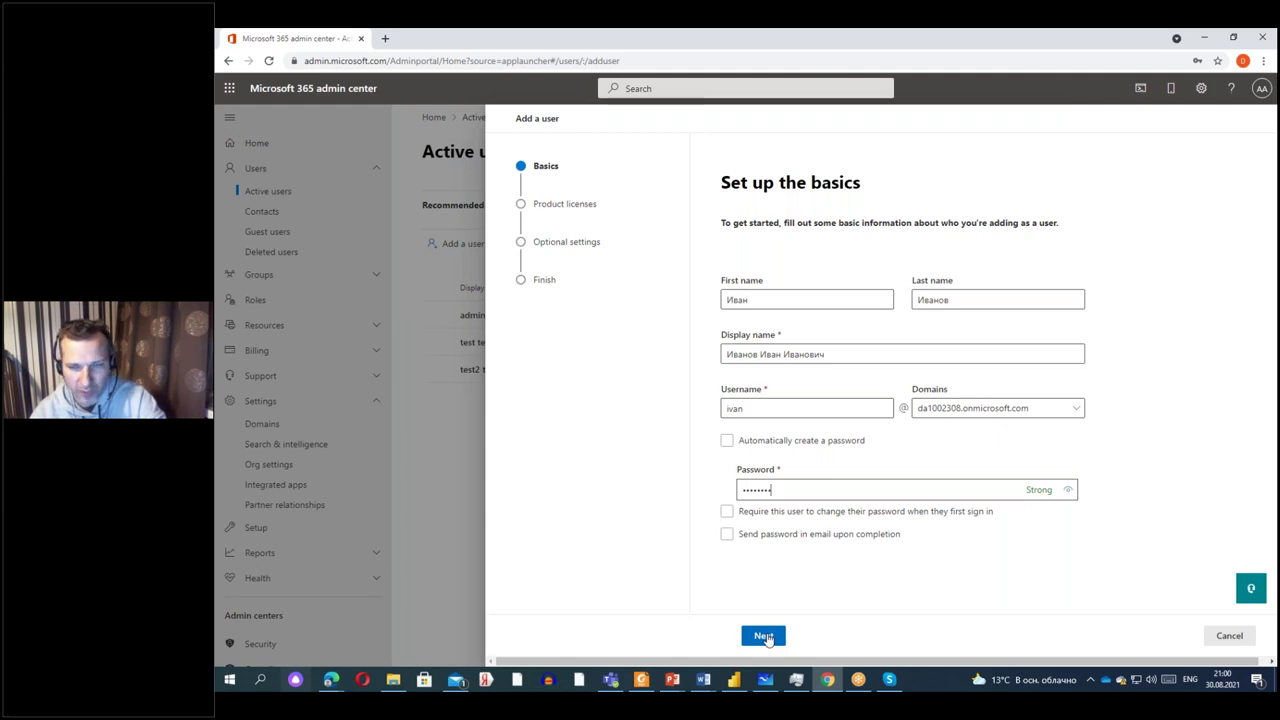
pyautogui.click(765, 637)
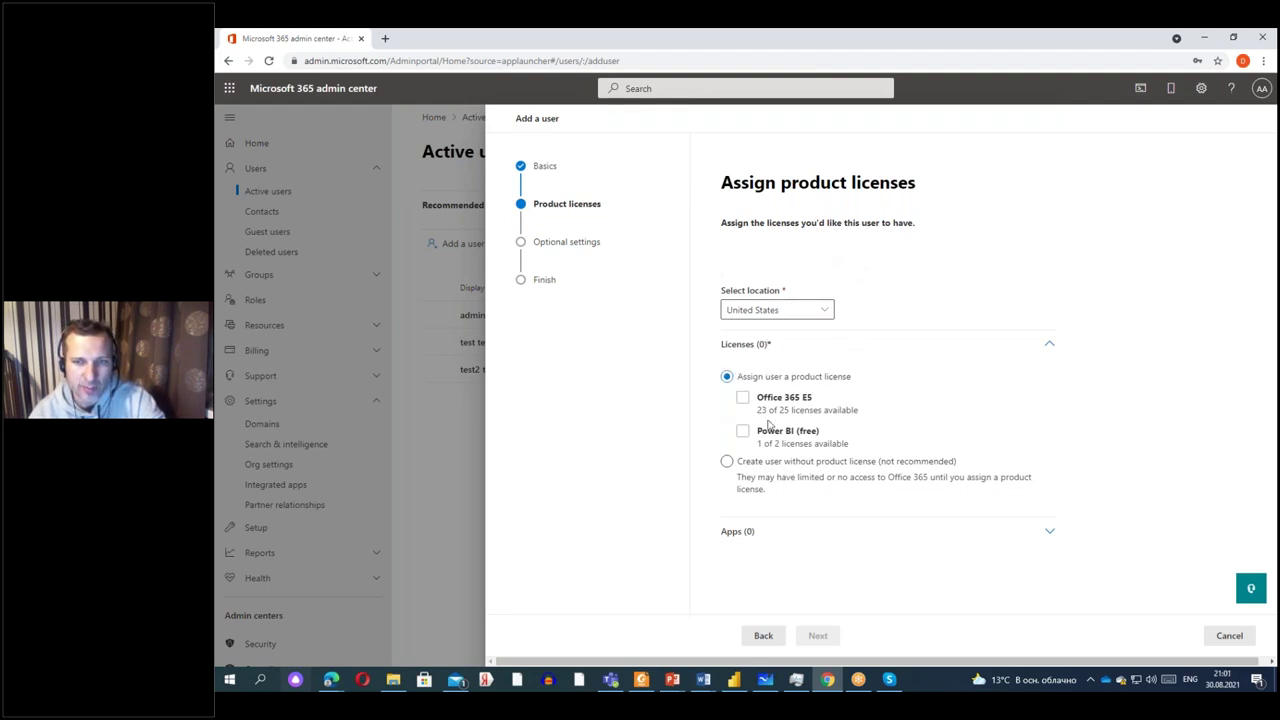
# Assign Office 365 E5 and Power BI (free) licences and review the 54 included apps.
pyautogui.click(742, 398)
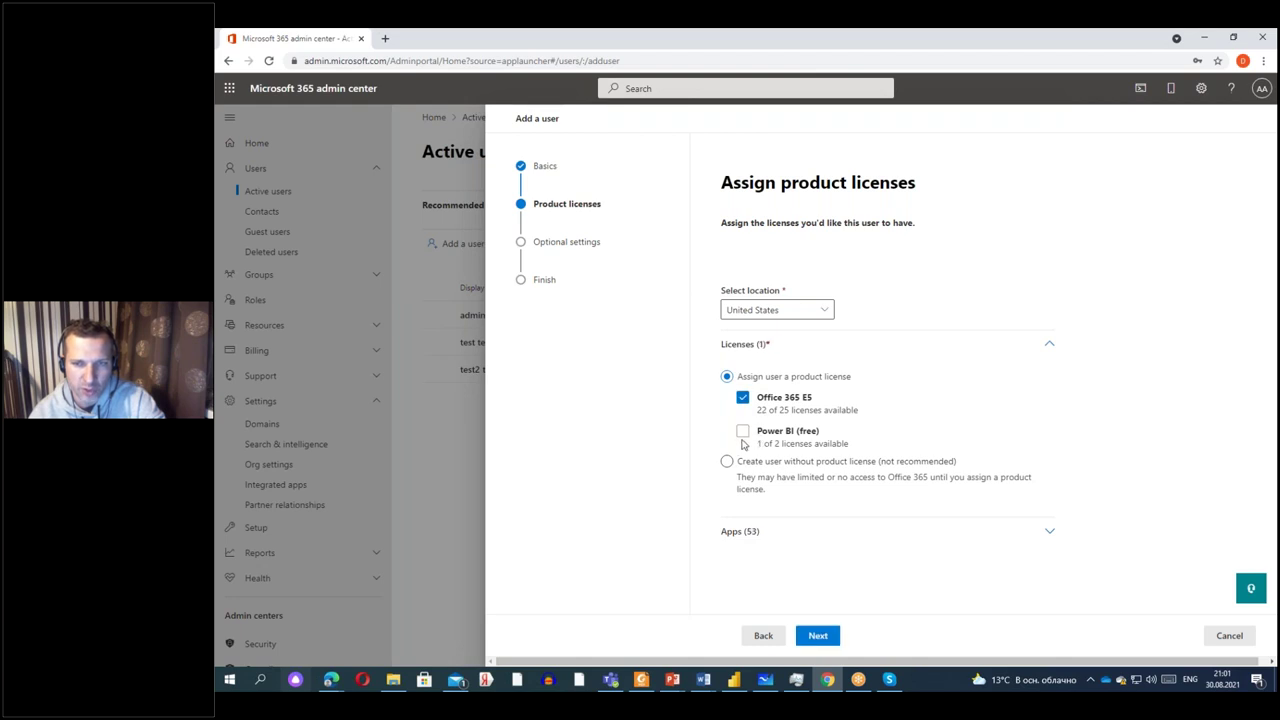
pyautogui.click(744, 432)
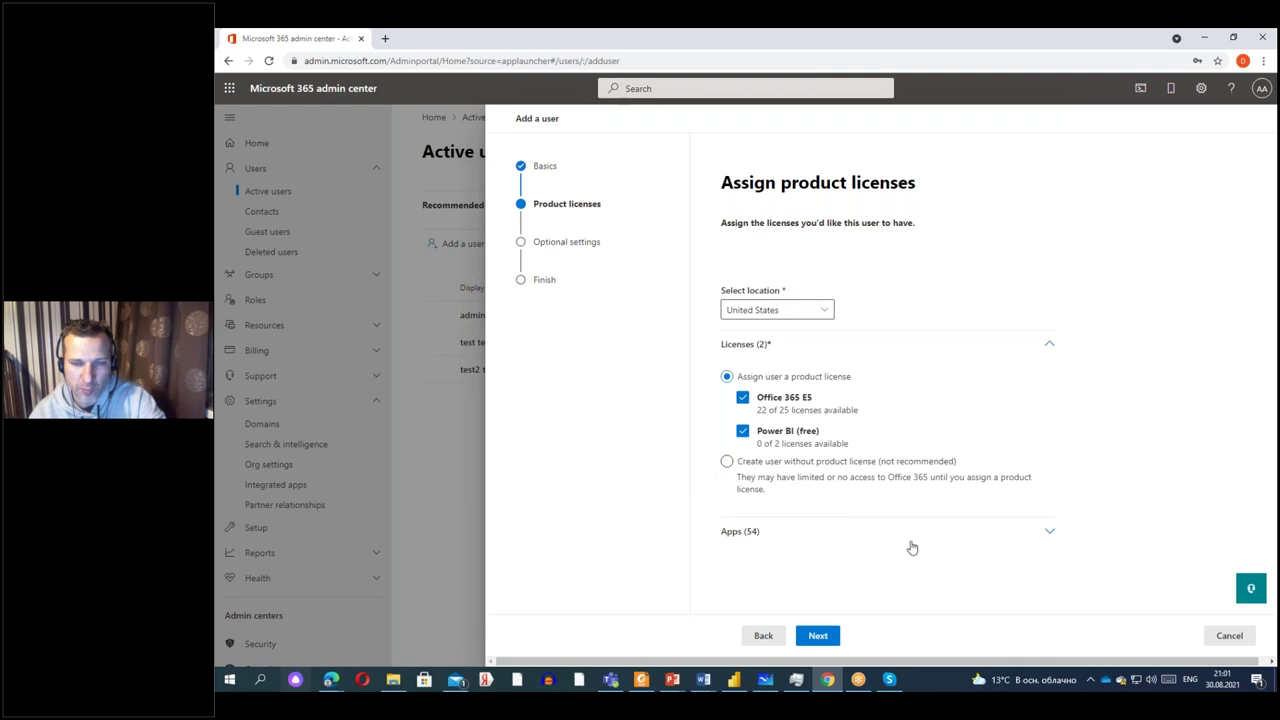
pyautogui.click(1017, 536)
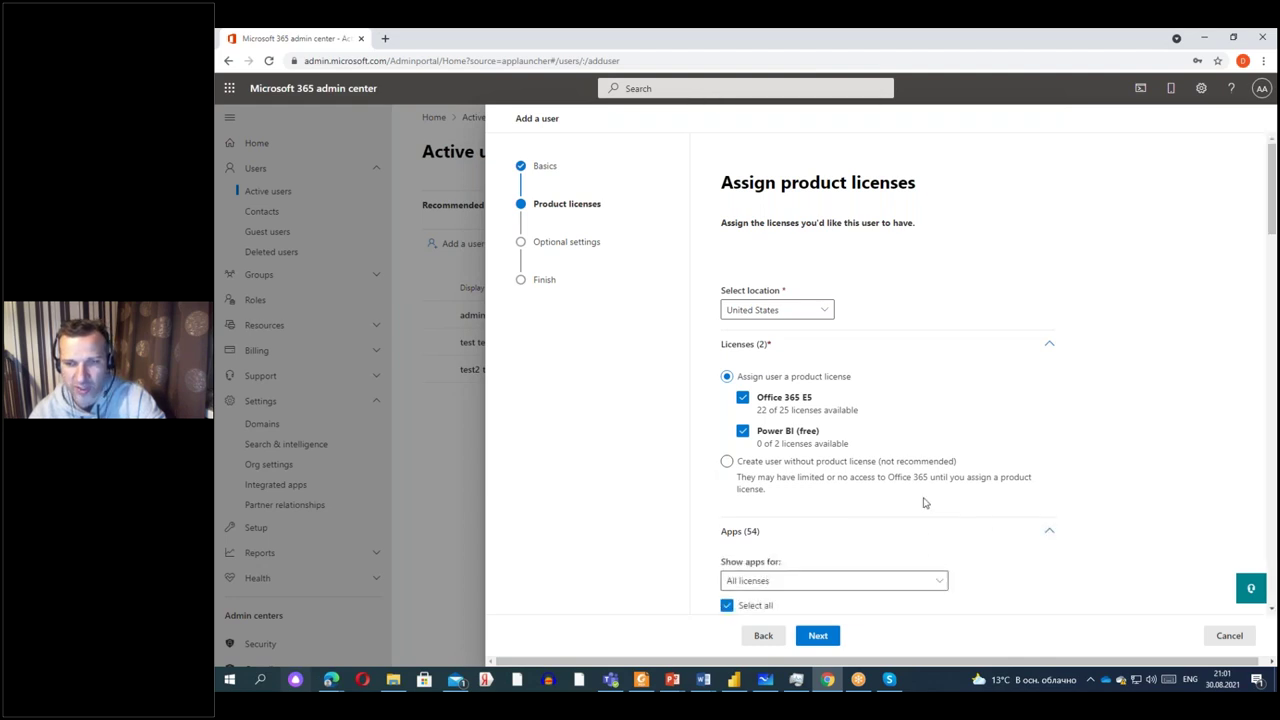
pyautogui.scroll(-3, 800, 380)
pyautogui.scroll(-3, 739, 390)
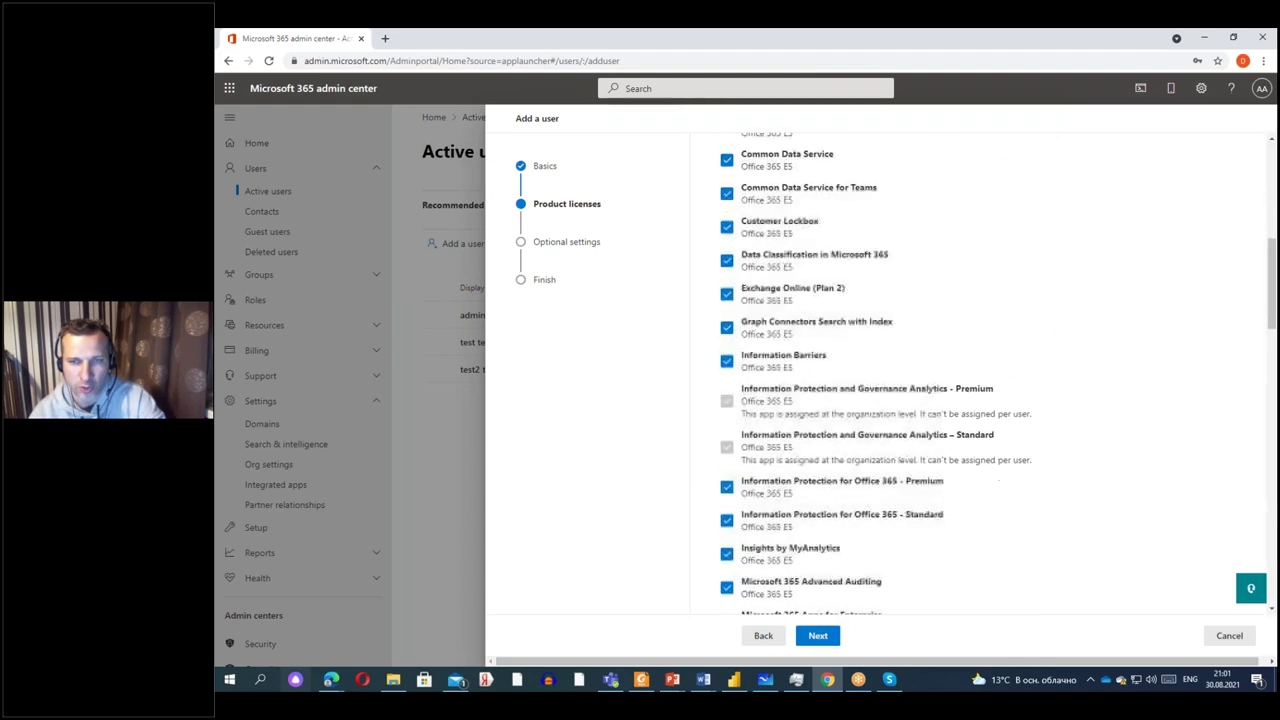
pyautogui.scroll(5, 739, 390)
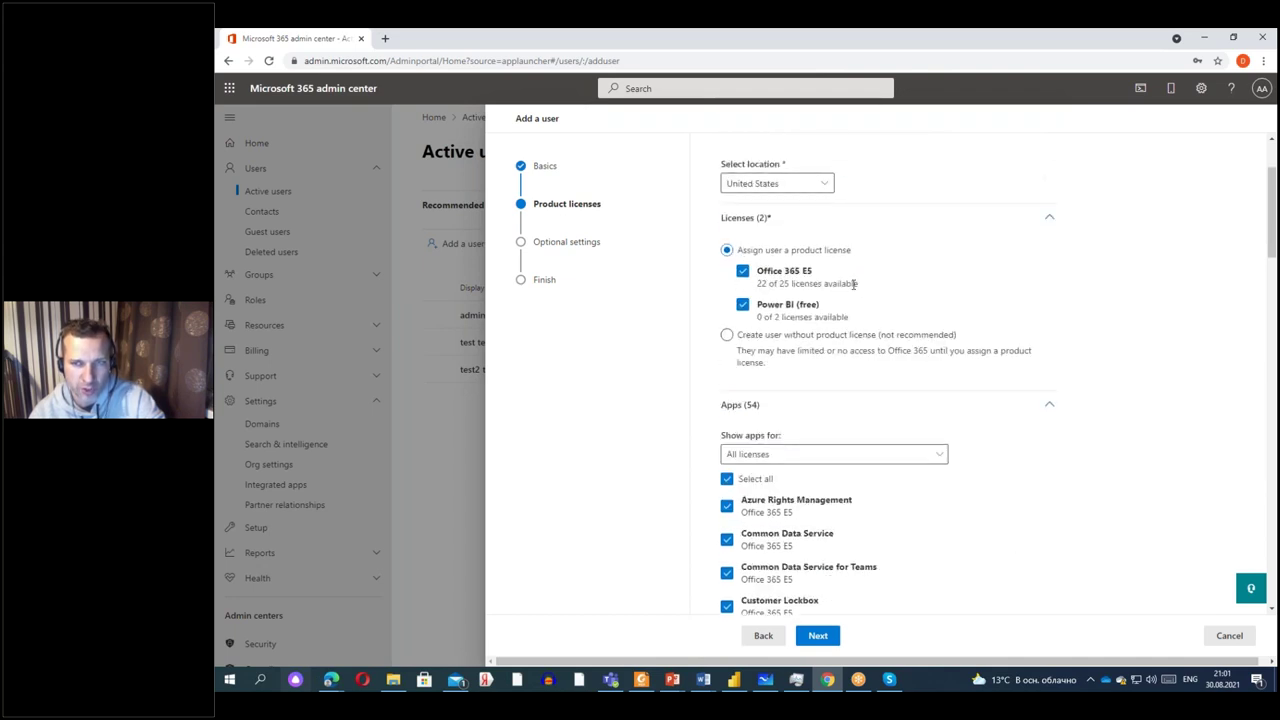
pyautogui.scroll(-3, 727, 538)
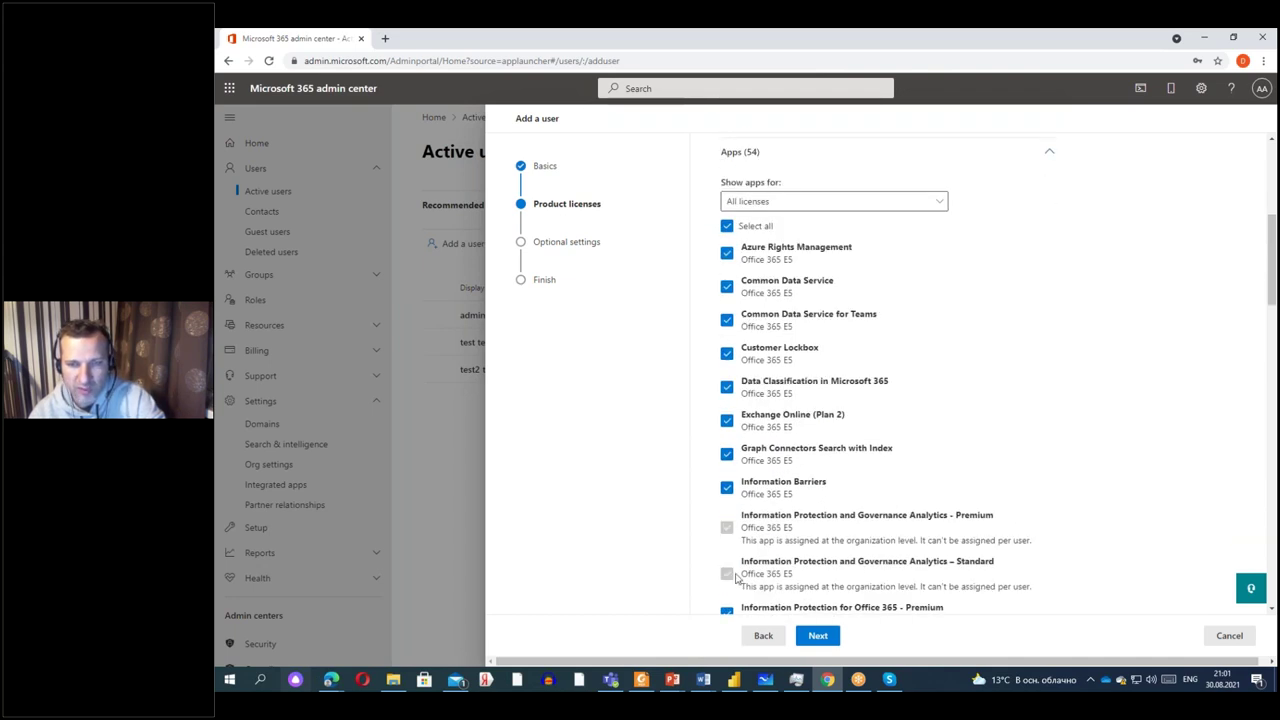
pyautogui.scroll(-3, 728, 570)
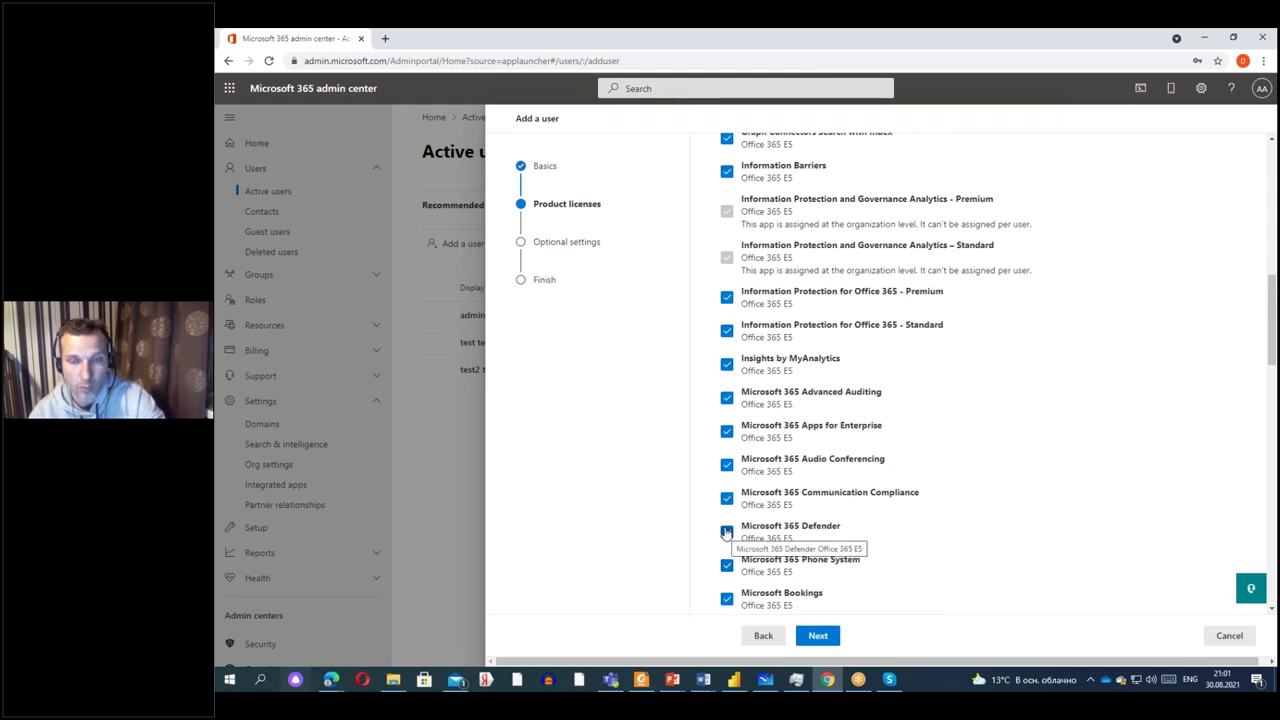
# Move to Optional settings and look through the empty profile info fields, including Fax number.
pyautogui.click(818, 636)
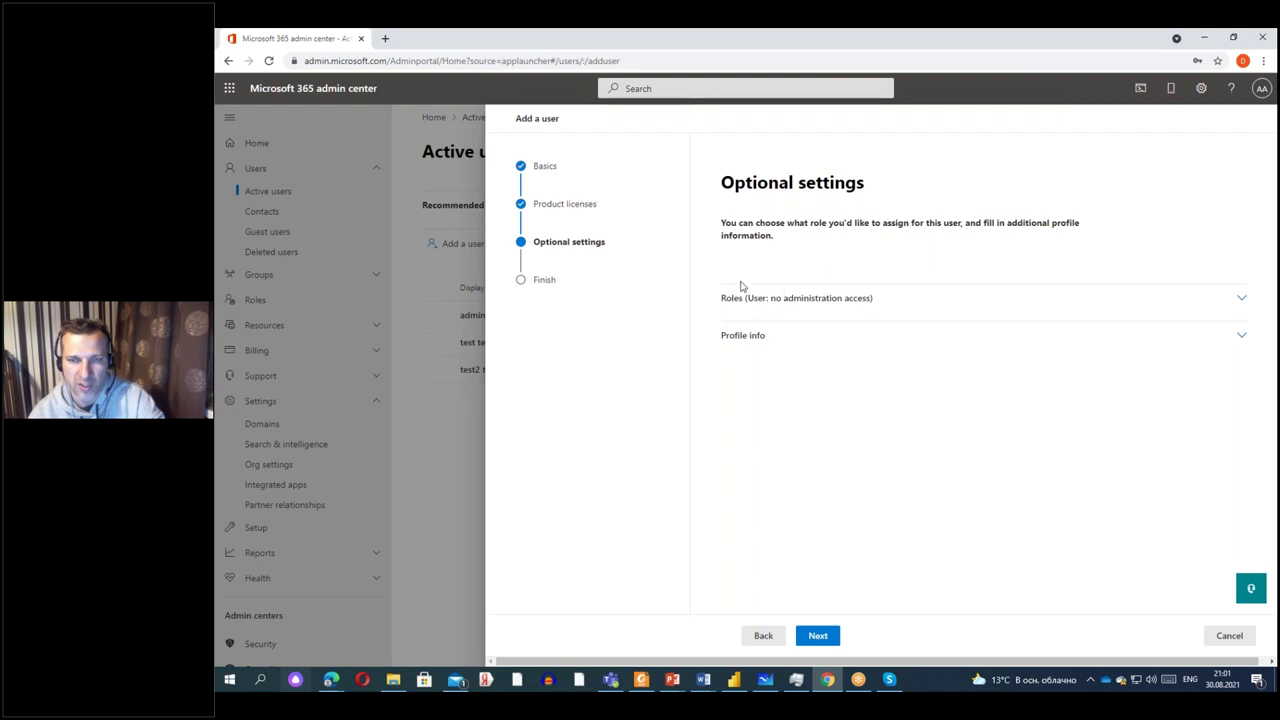
pyautogui.click(750, 340)
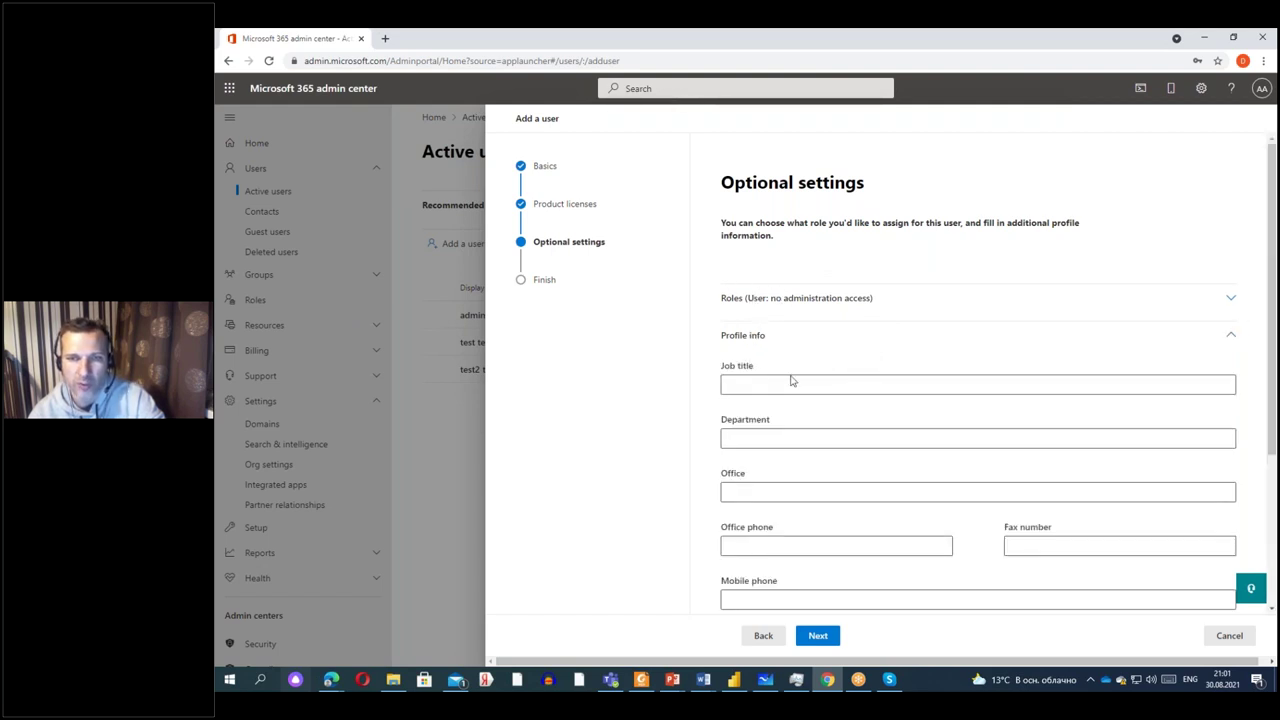
pyautogui.scroll(-1, 778, 432)
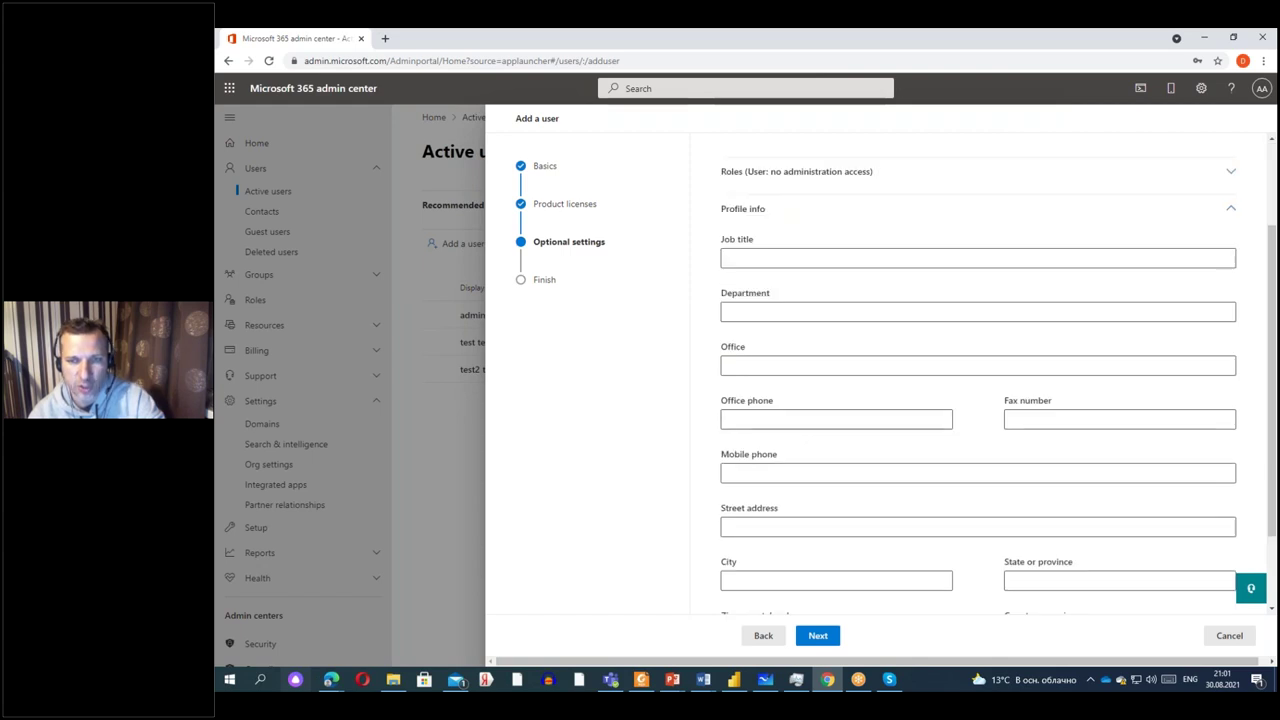
pyautogui.scroll(-1, 780, 291)
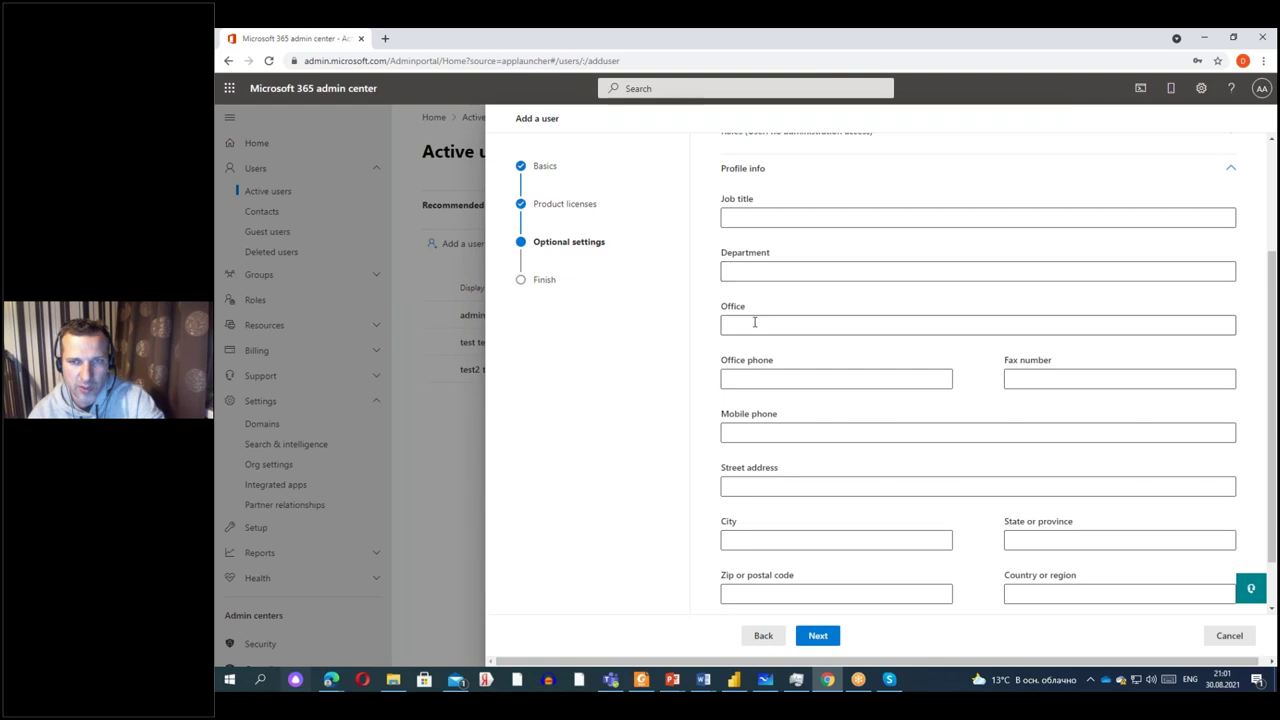
pyautogui.click(1048, 382)
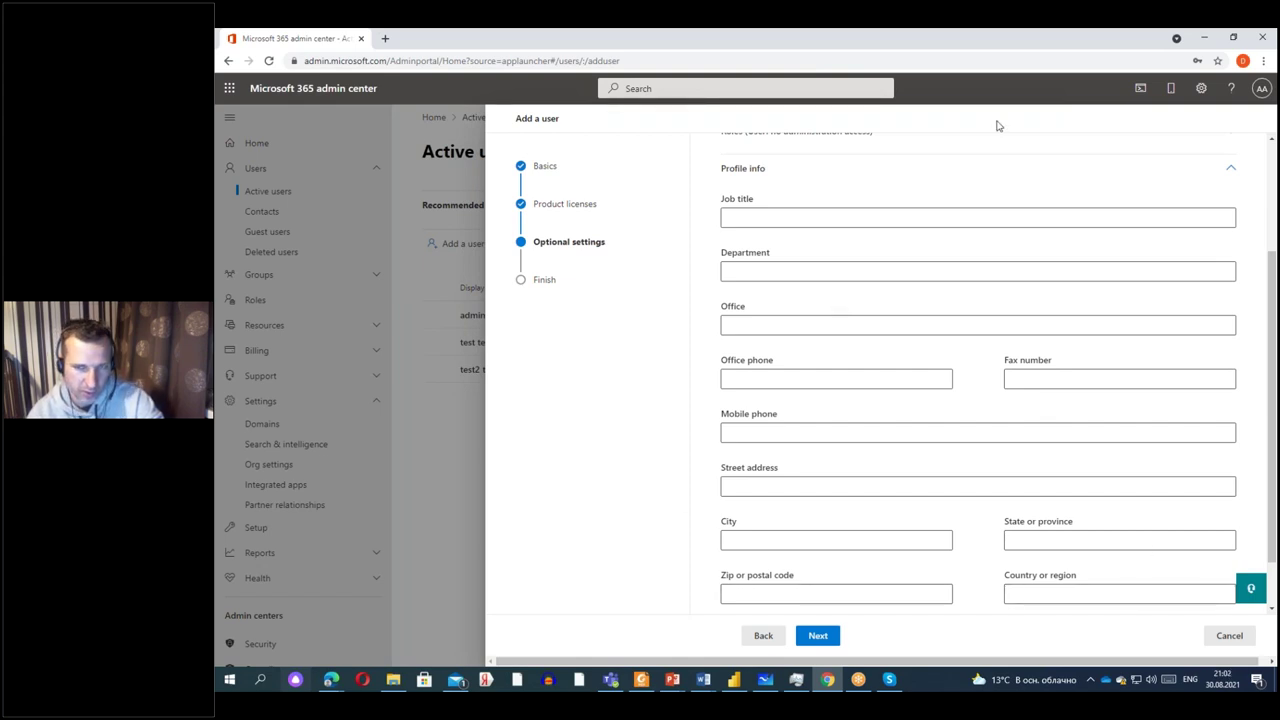
# Review the new user's settings, finish adding the user, and close the confirmation.
pyautogui.click(822, 638)
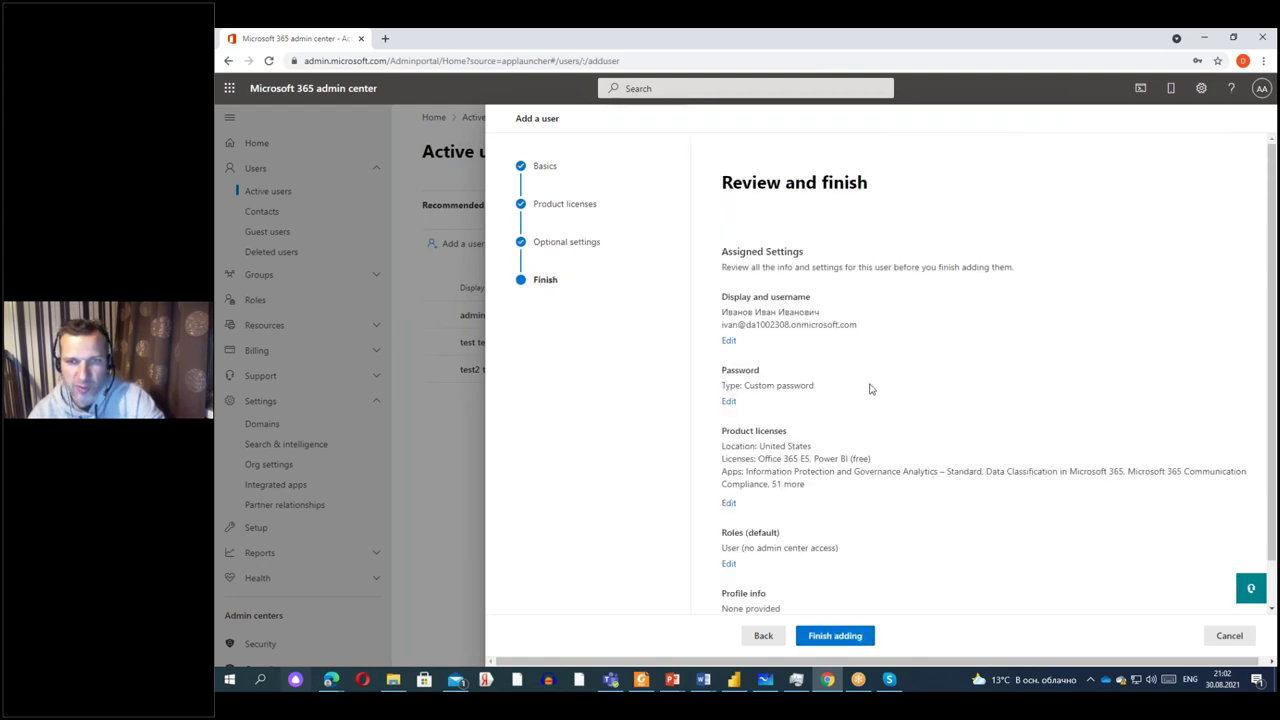
pyautogui.scroll(-2, 870, 389)
pyautogui.click(838, 641)
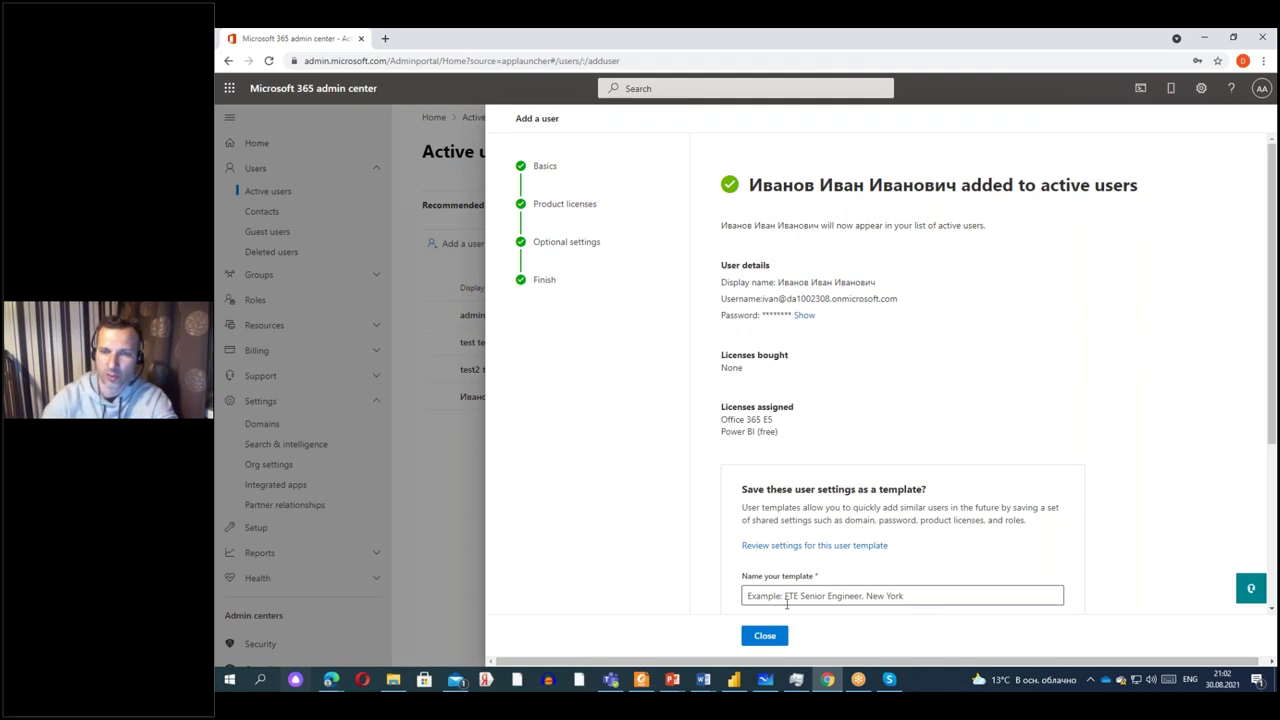
pyautogui.click(765, 636)
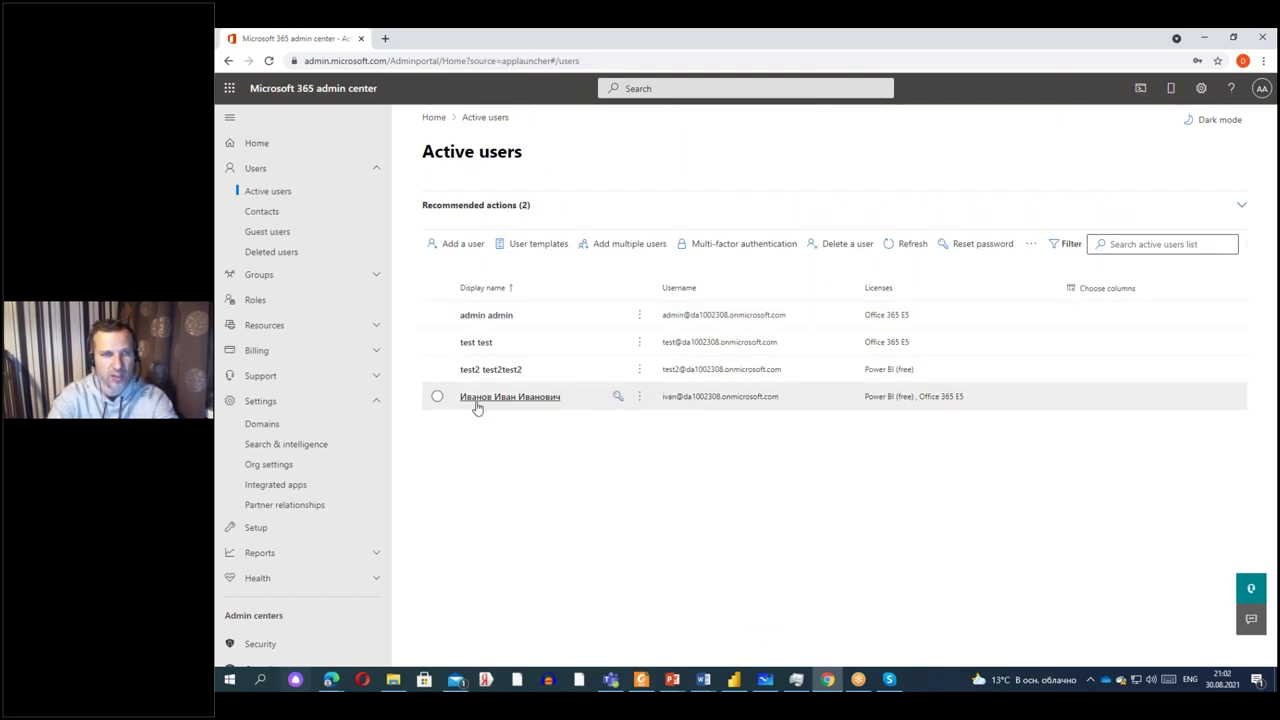
# Browse the full admin roles list, then view the four active users and their licences.
pyautogui.click(259, 302)
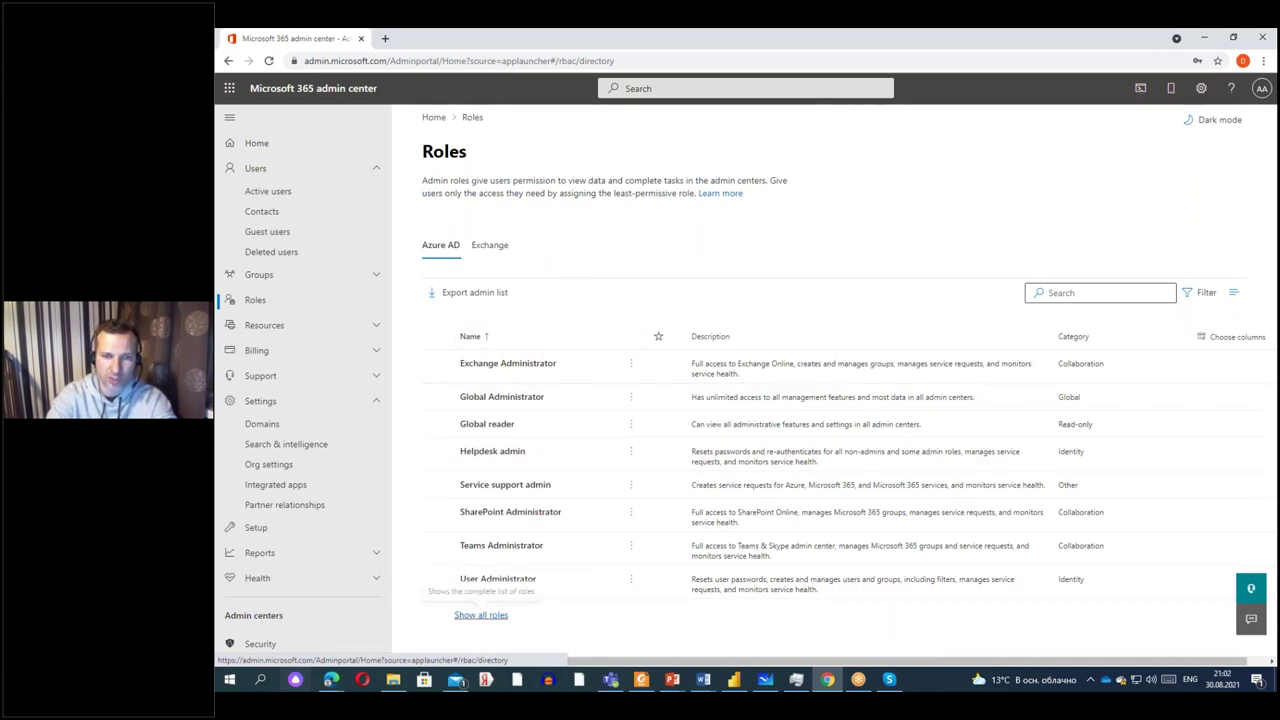
pyautogui.click(485, 614)
pyautogui.scroll(-5, 545, 398)
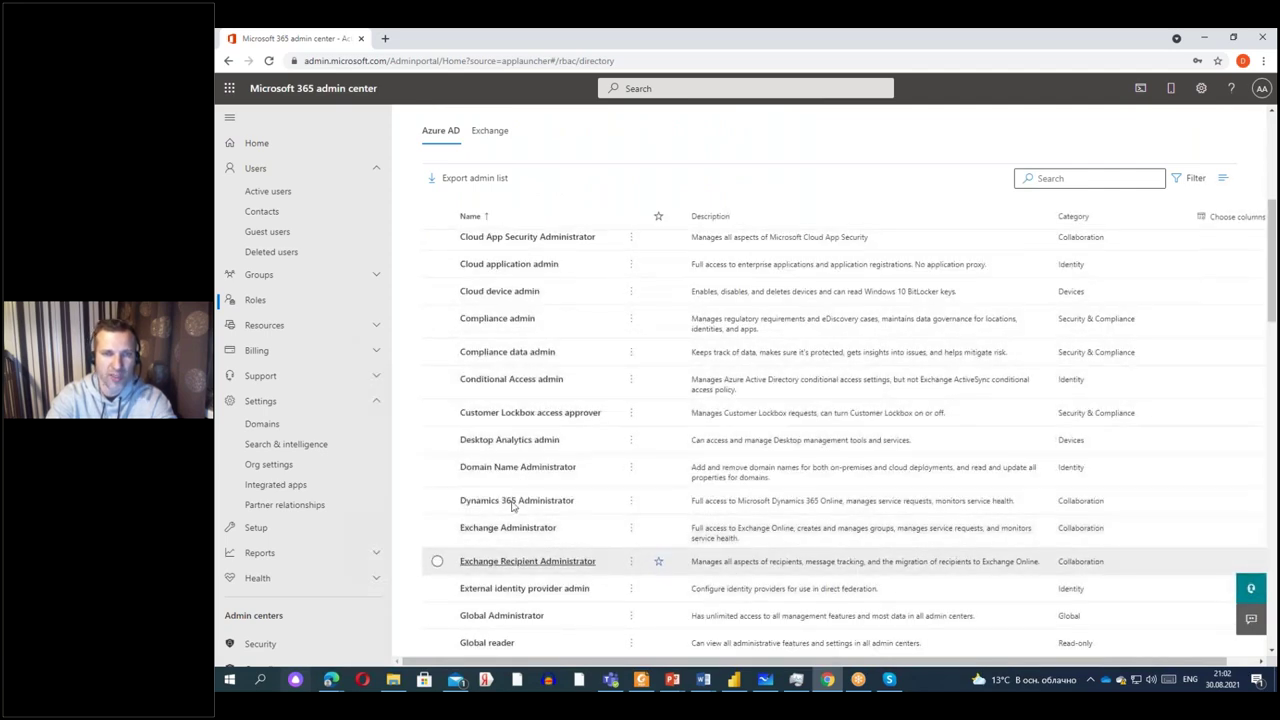
pyautogui.scroll(-3, 560, 374)
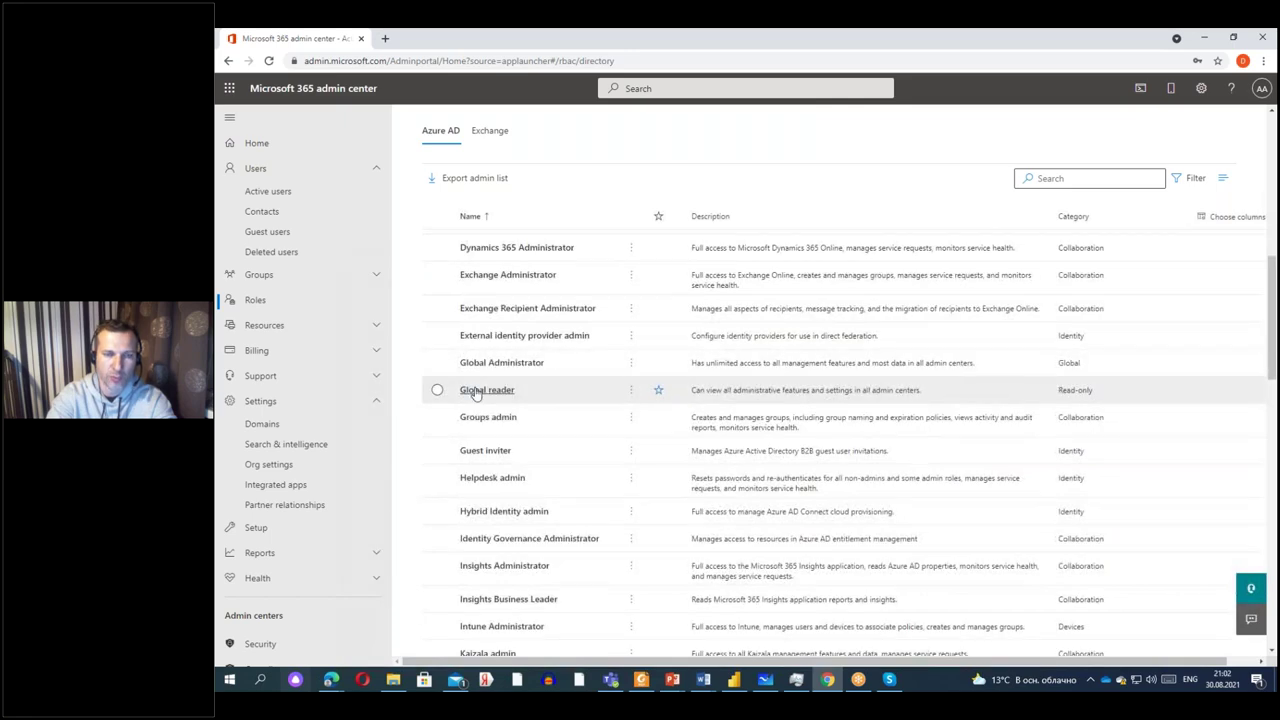
pyautogui.scroll(-2, 476, 394)
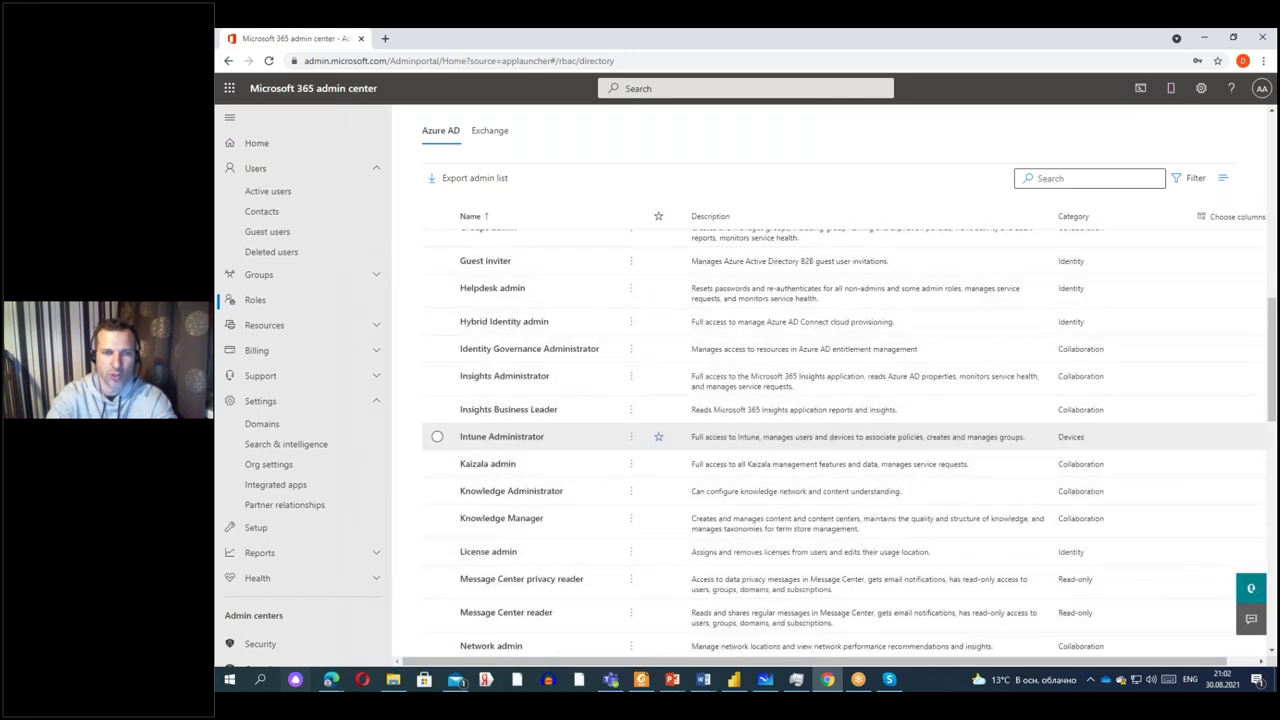
pyautogui.scroll(-1, 512, 485)
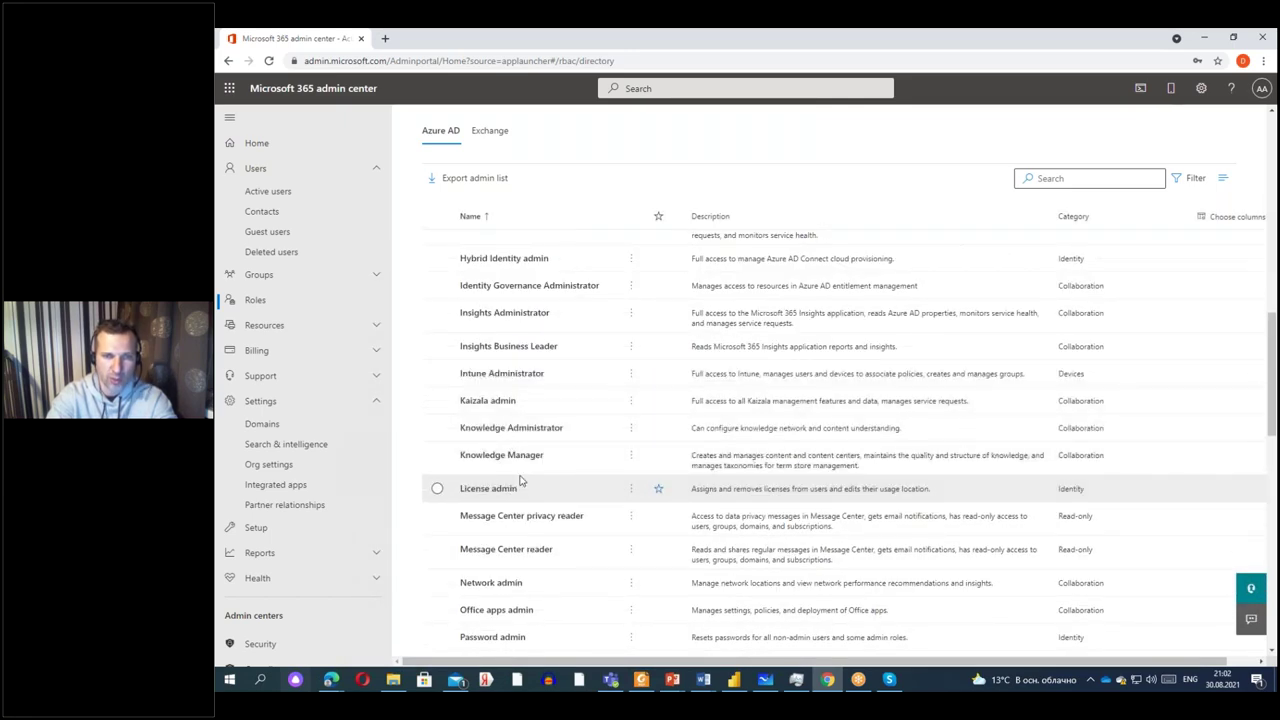
pyautogui.scroll(-2, 520, 487)
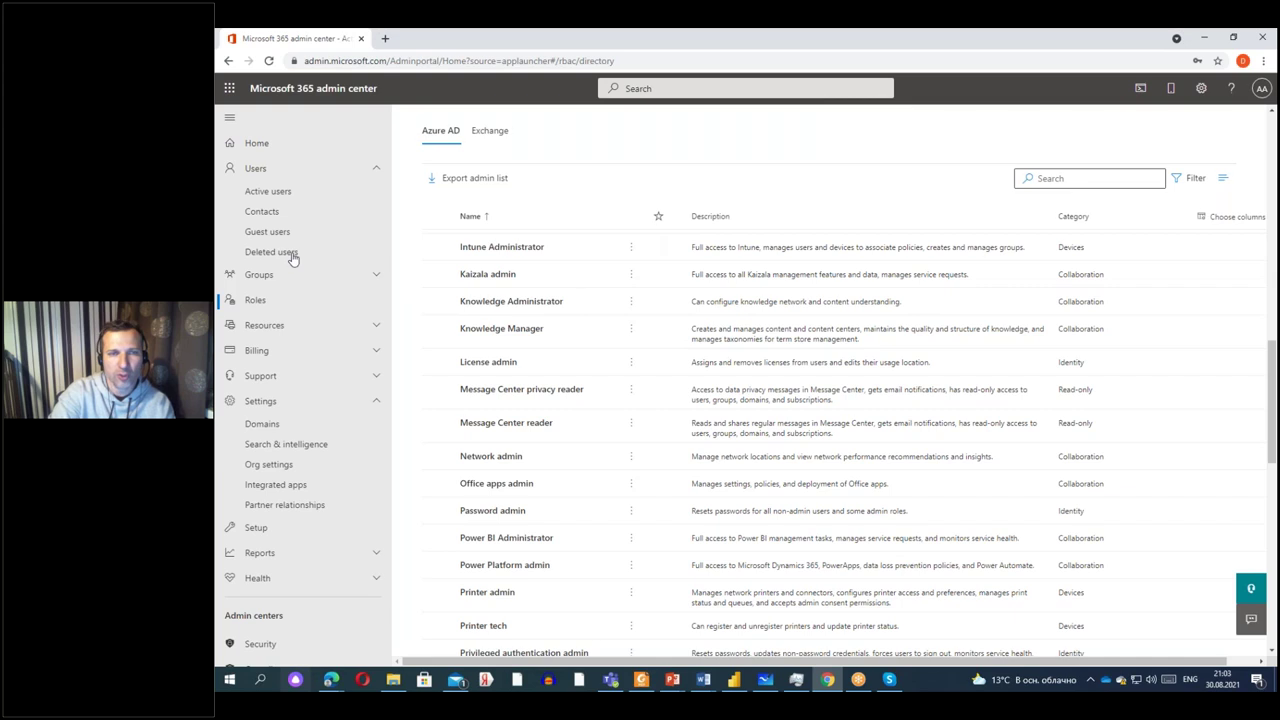
pyautogui.click(267, 197)
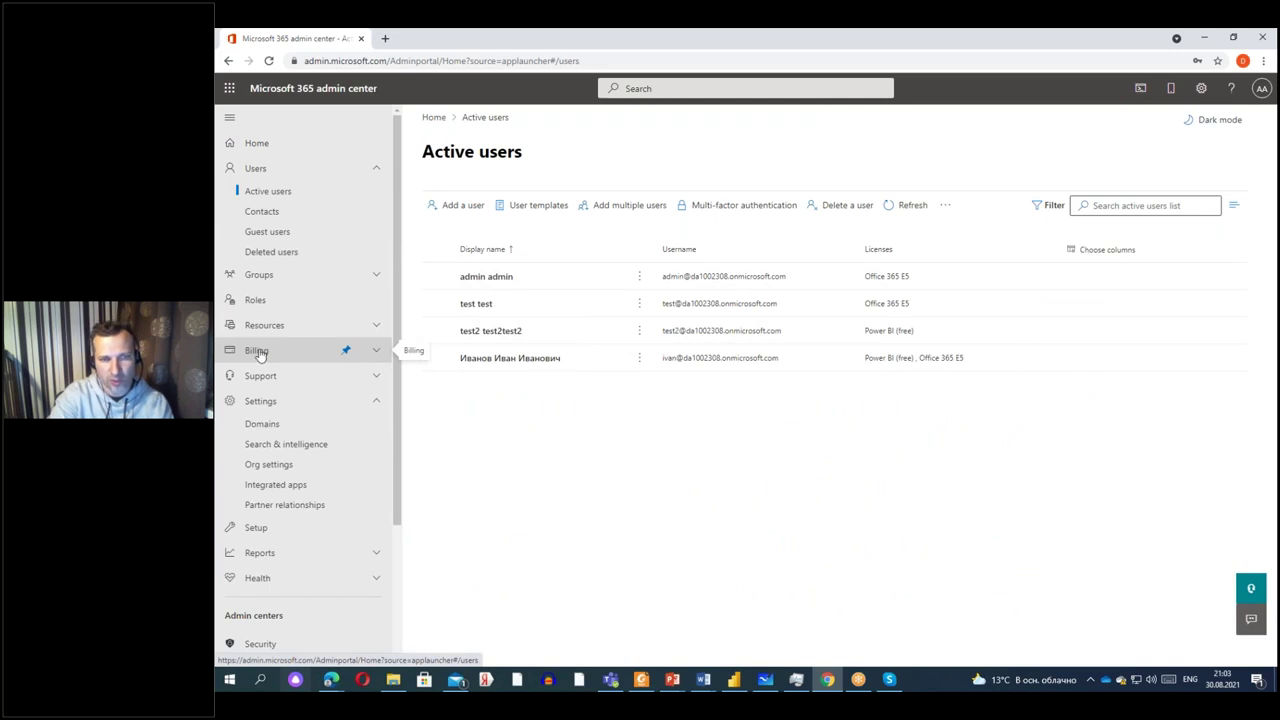
# Open Billing > Your products to see Office 365 E5 Trial and Power BI (free).
pyautogui.click(255, 351)
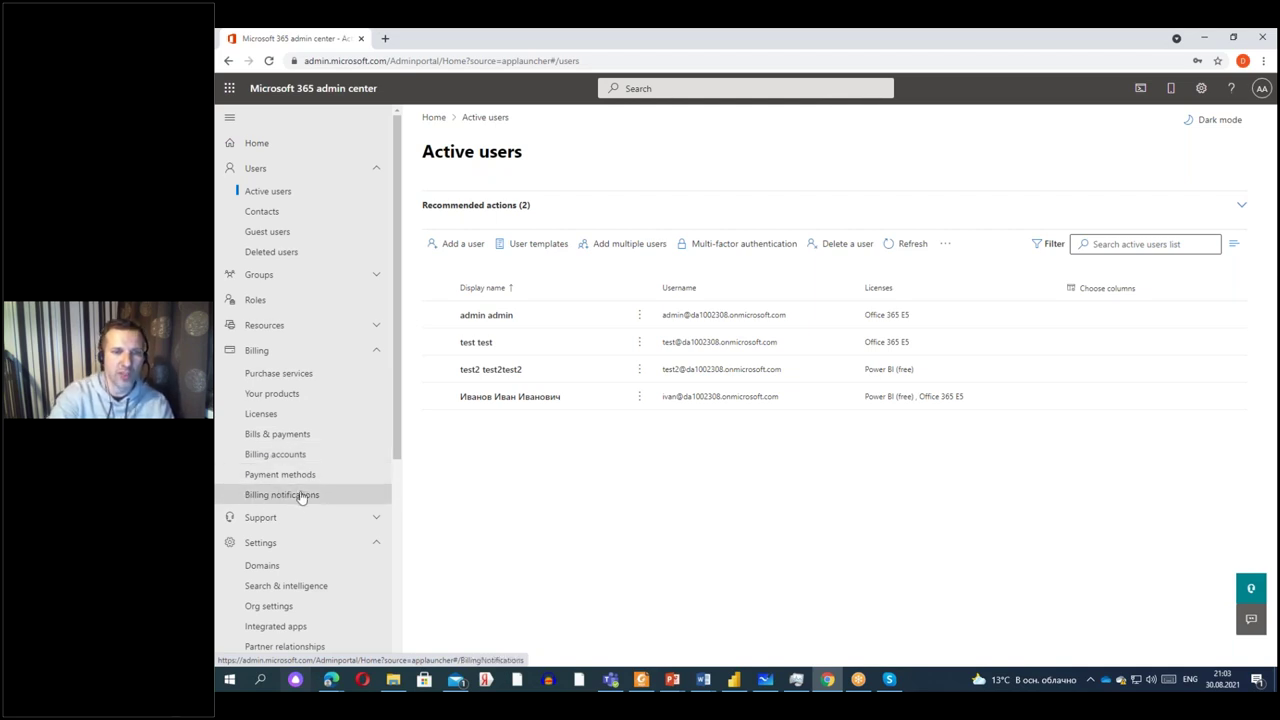
pyautogui.click(287, 396)
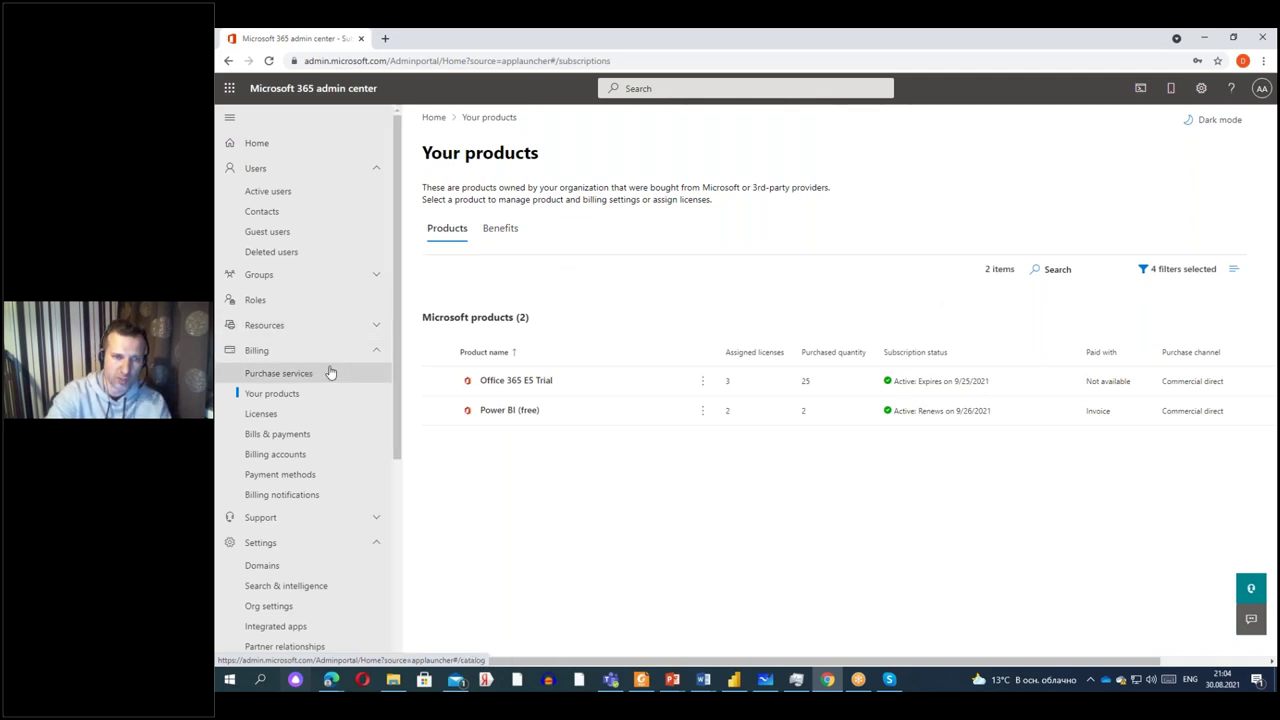
# Check Benefits, then view Licenses: Office 365 E5 at 3/25 and Power BI (free) at 2/2.
pyautogui.click(500, 228)
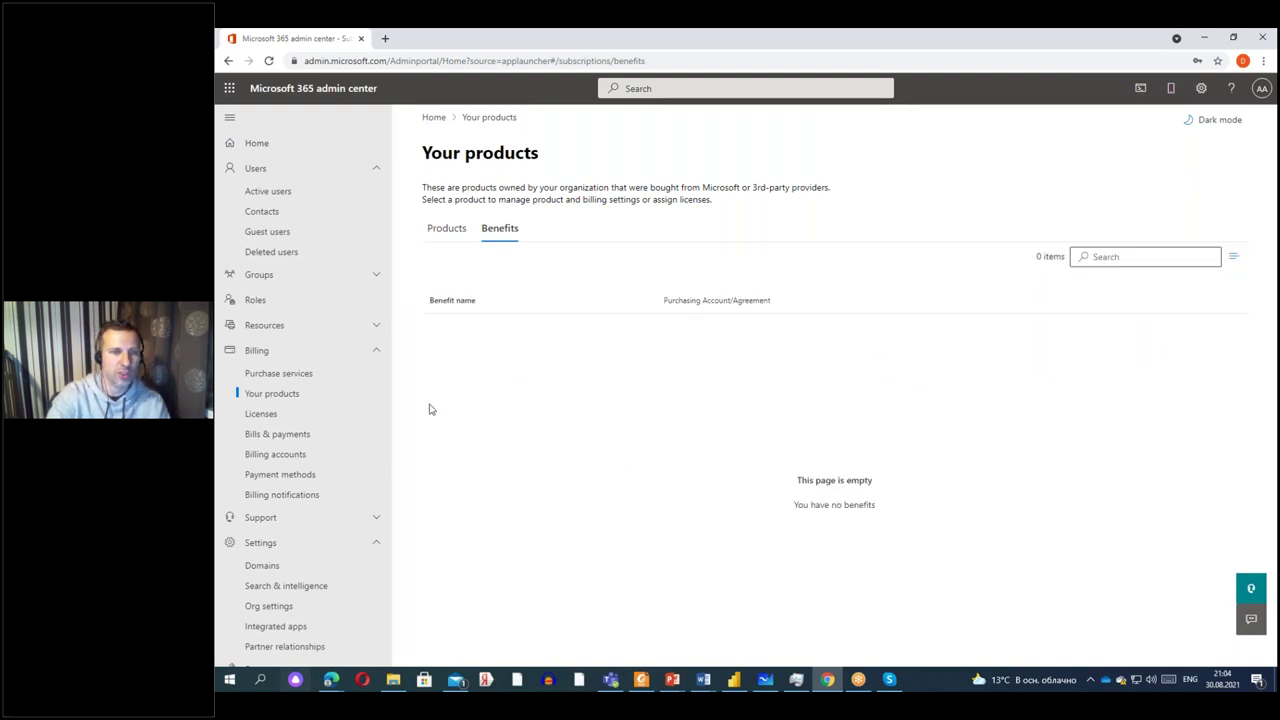
pyautogui.click(258, 415)
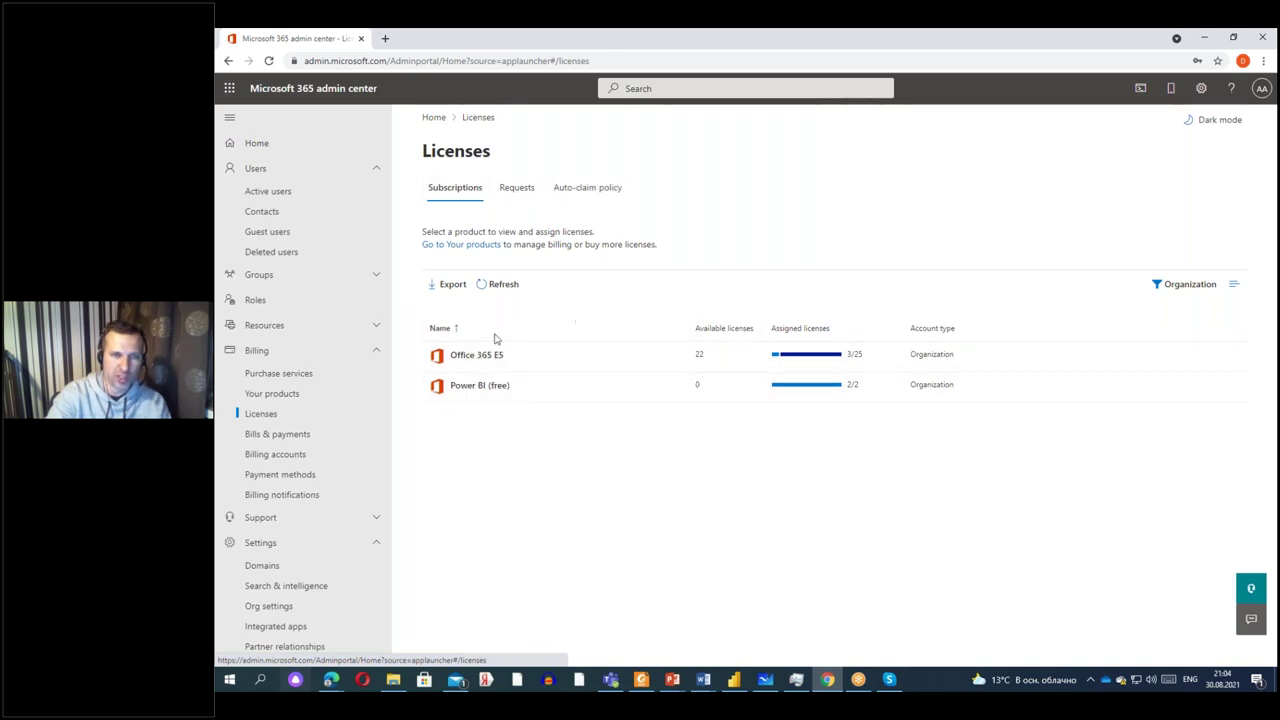
# Open Billing > Purchase services to see the 15 featured products.
pyautogui.click(316, 377)
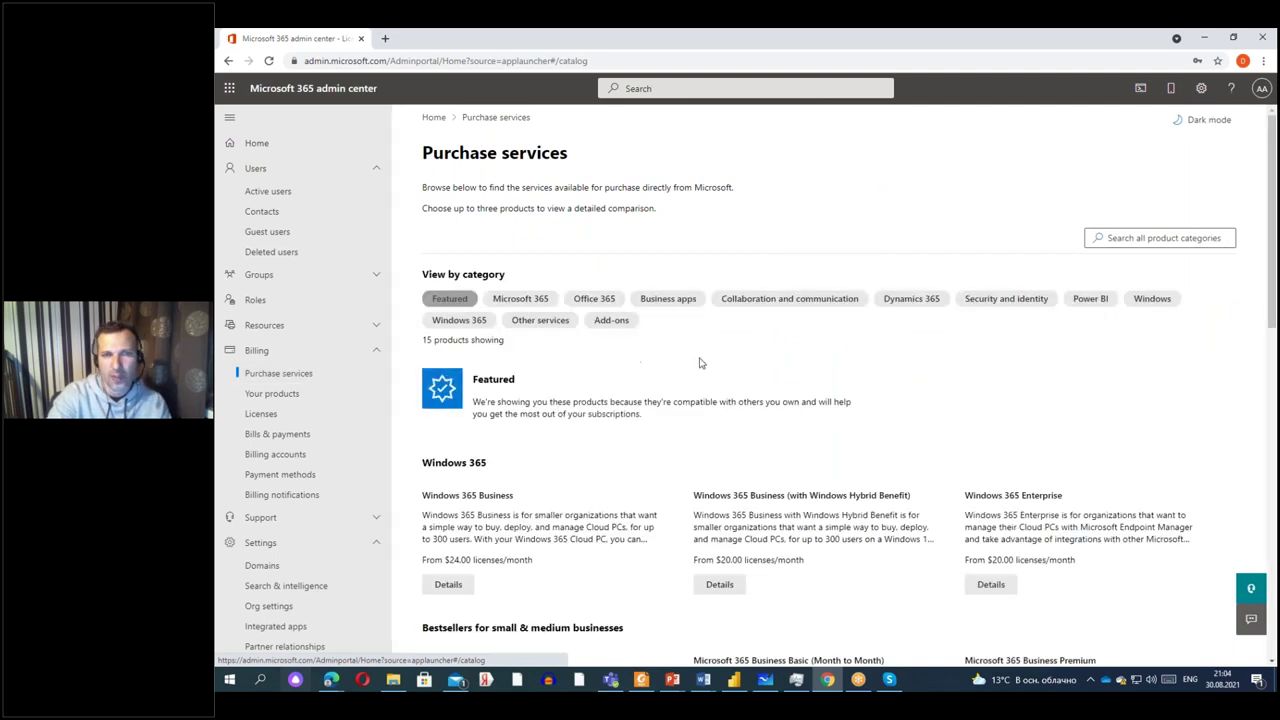
# Filter the catalogue to Microsoft 365 and browse the 39 products' monthly prices.
pyautogui.click(527, 302)
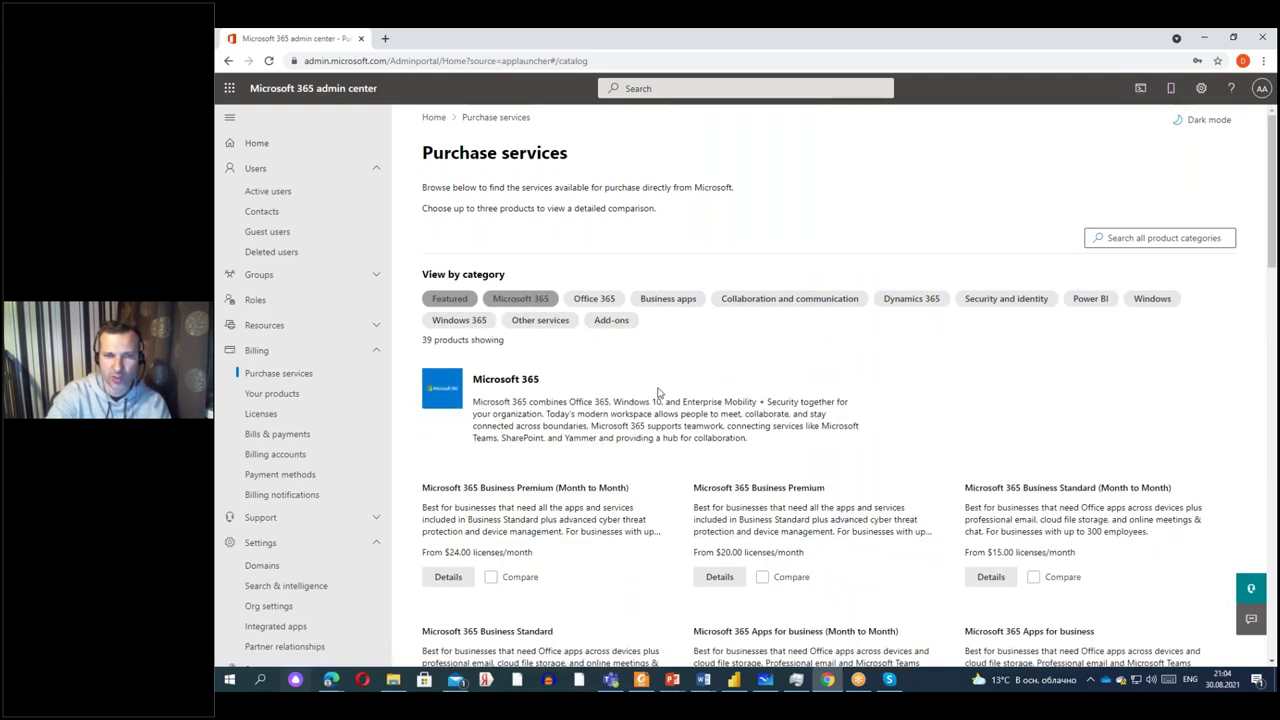
pyautogui.scroll(-2, 658, 392)
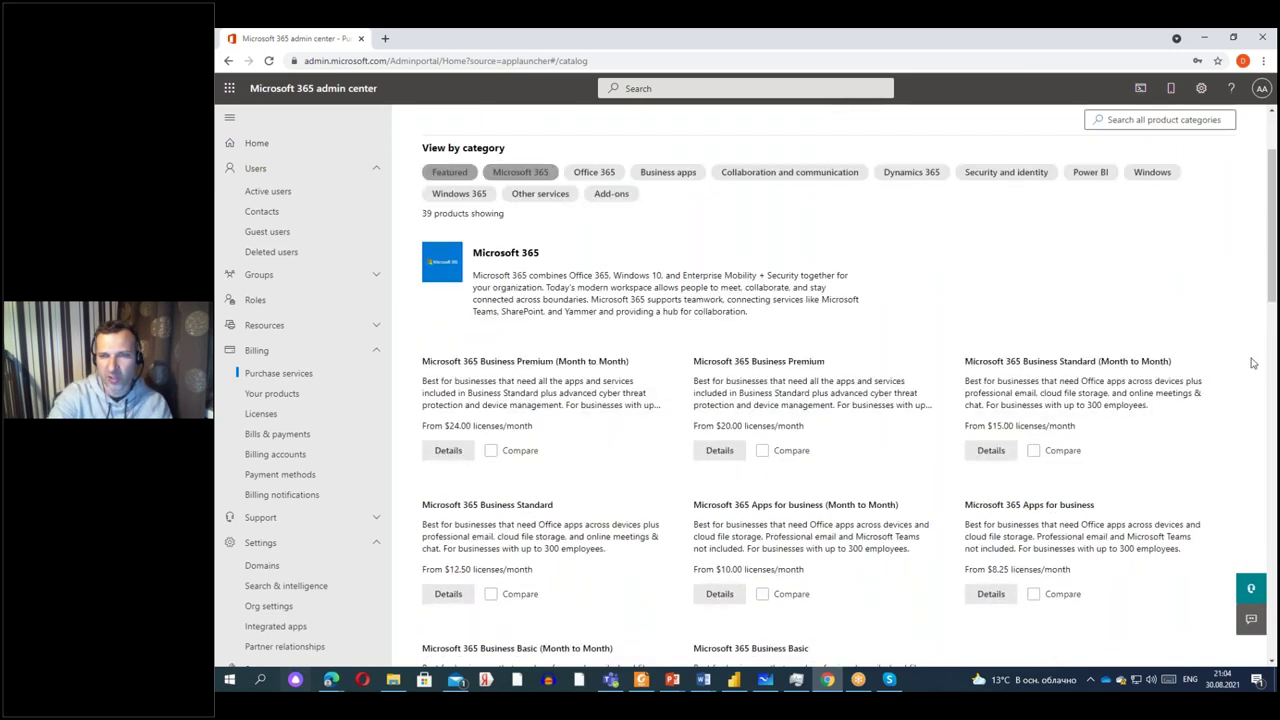
pyautogui.scroll(-1, 965, 545)
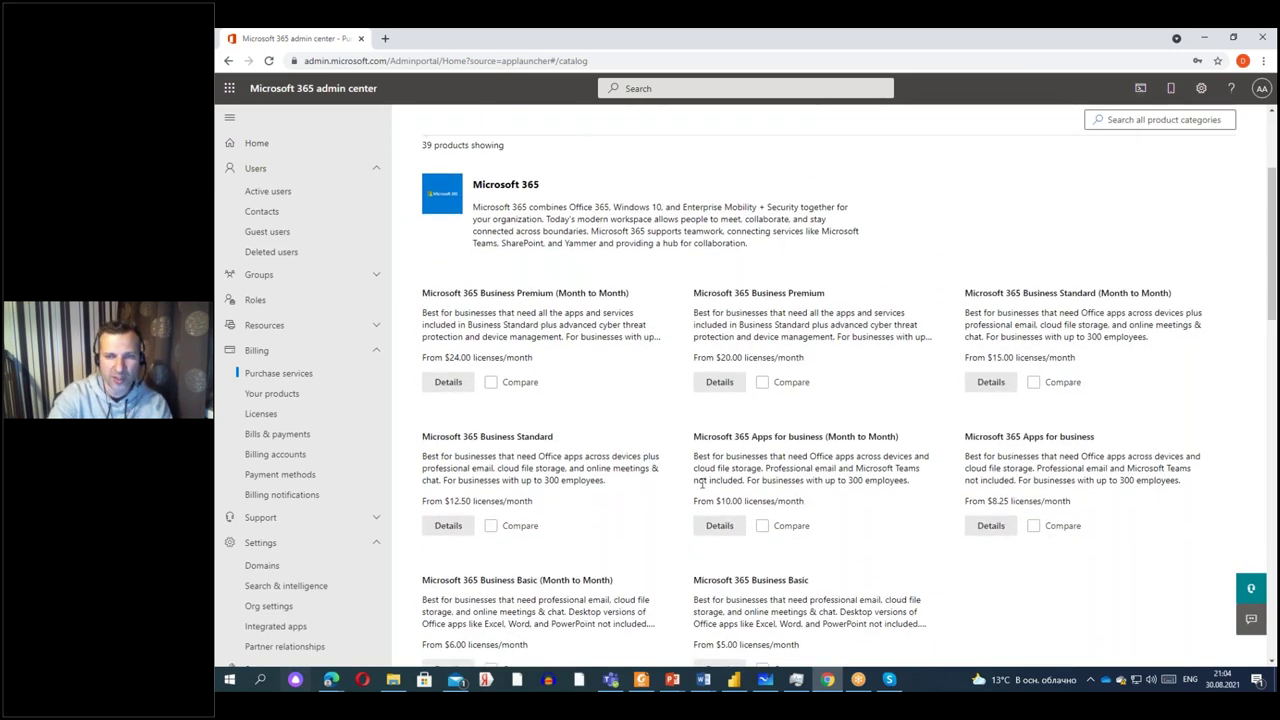
pyautogui.scroll(-5, 703, 483)
pyautogui.scroll(4, 625, 530)
pyautogui.scroll(3, 830, 390)
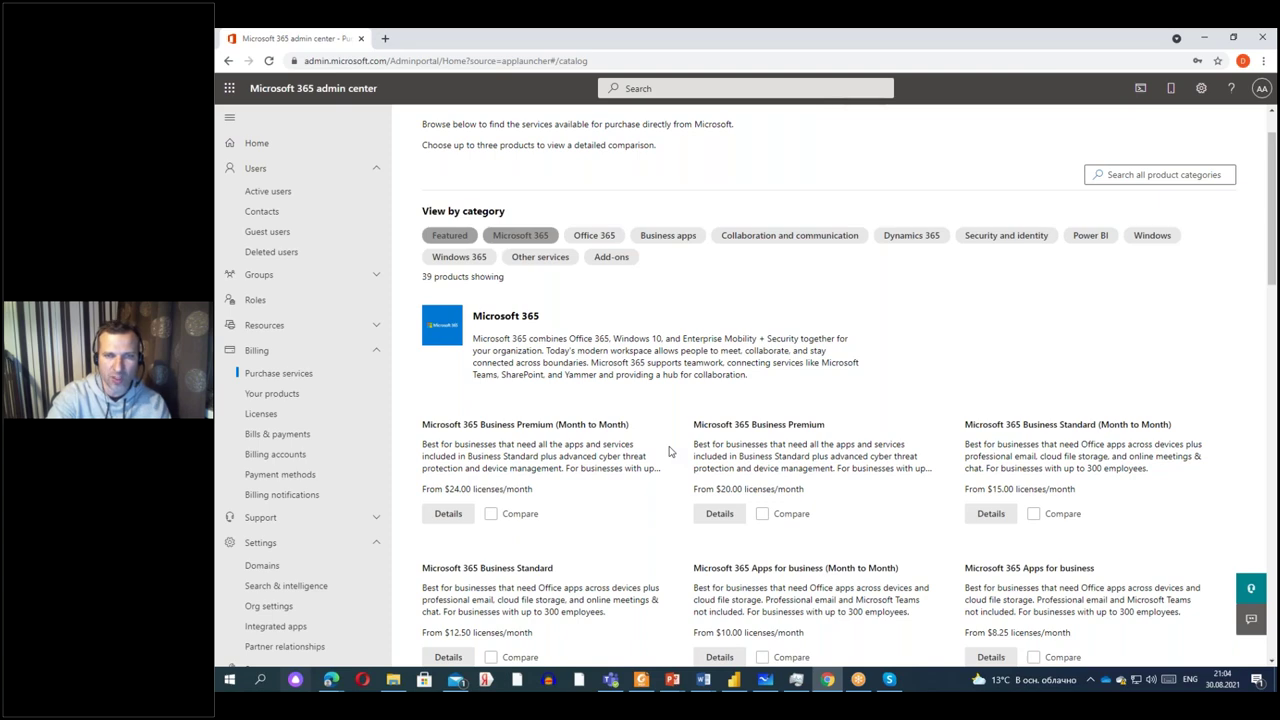
pyautogui.scroll(-4, 670, 452)
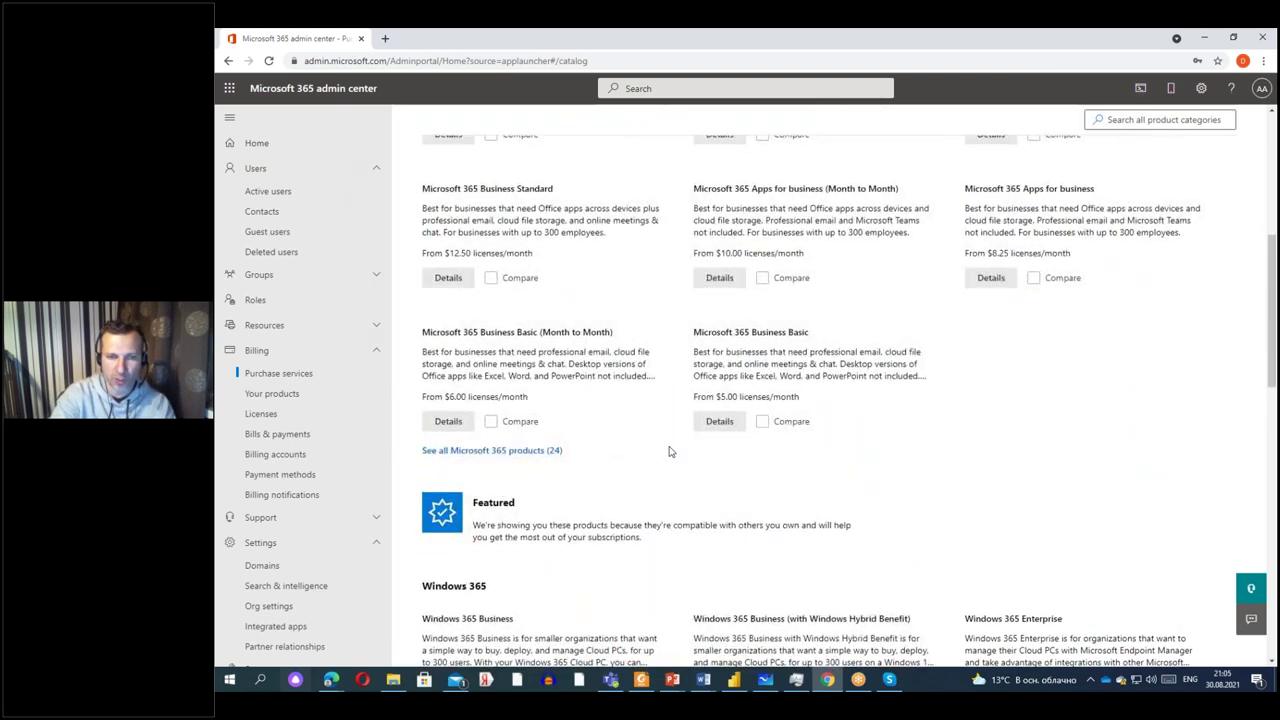
pyautogui.scroll(-4, 670, 452)
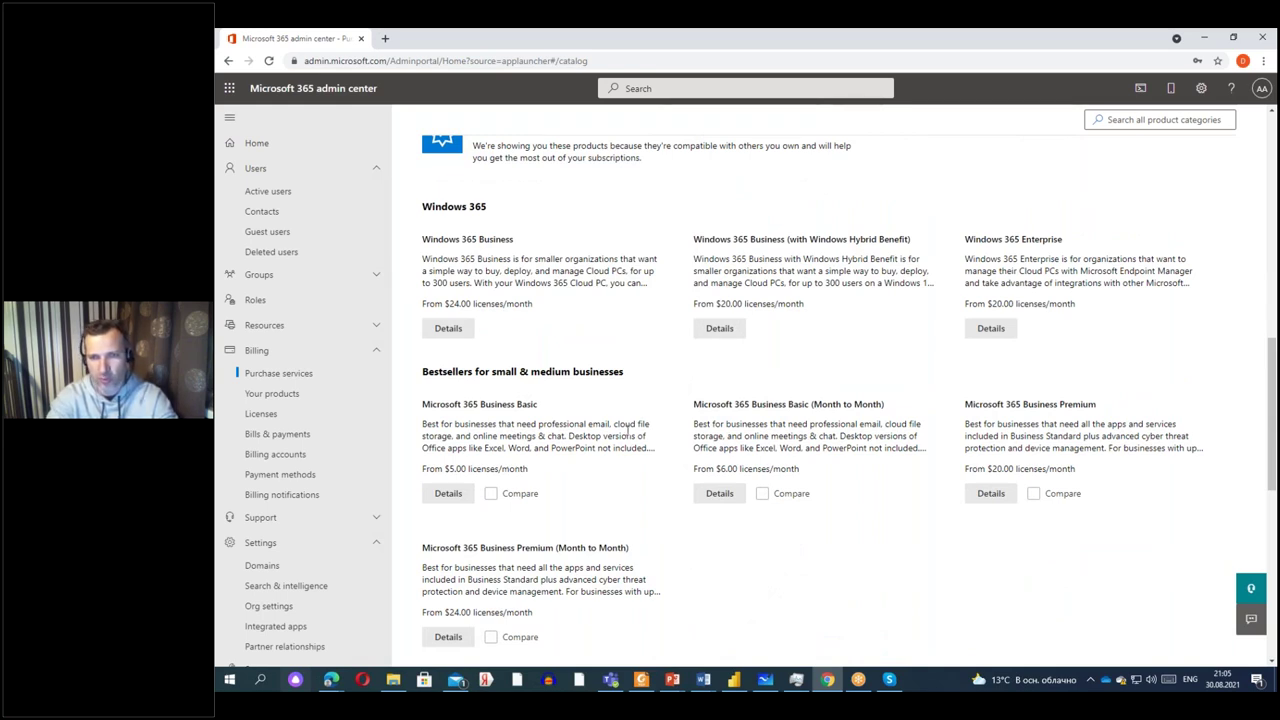
pyautogui.scroll(-2, 634, 454)
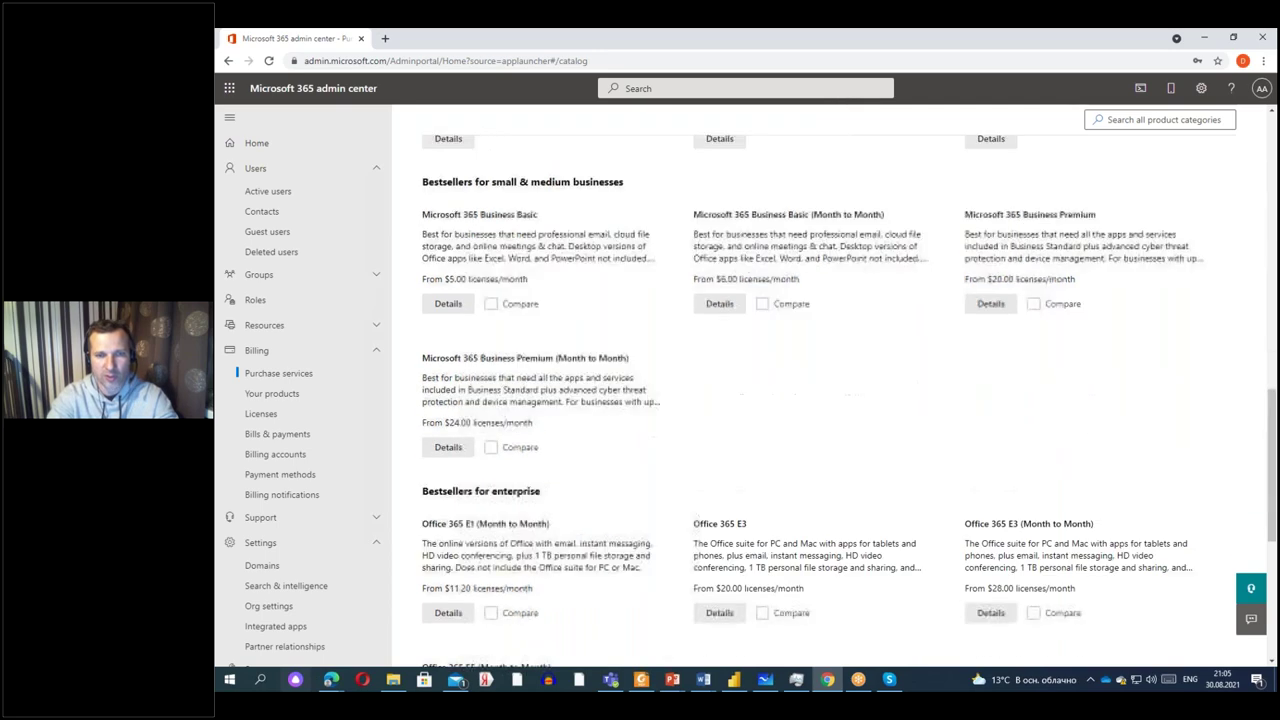
pyautogui.scroll(2, 524, 420)
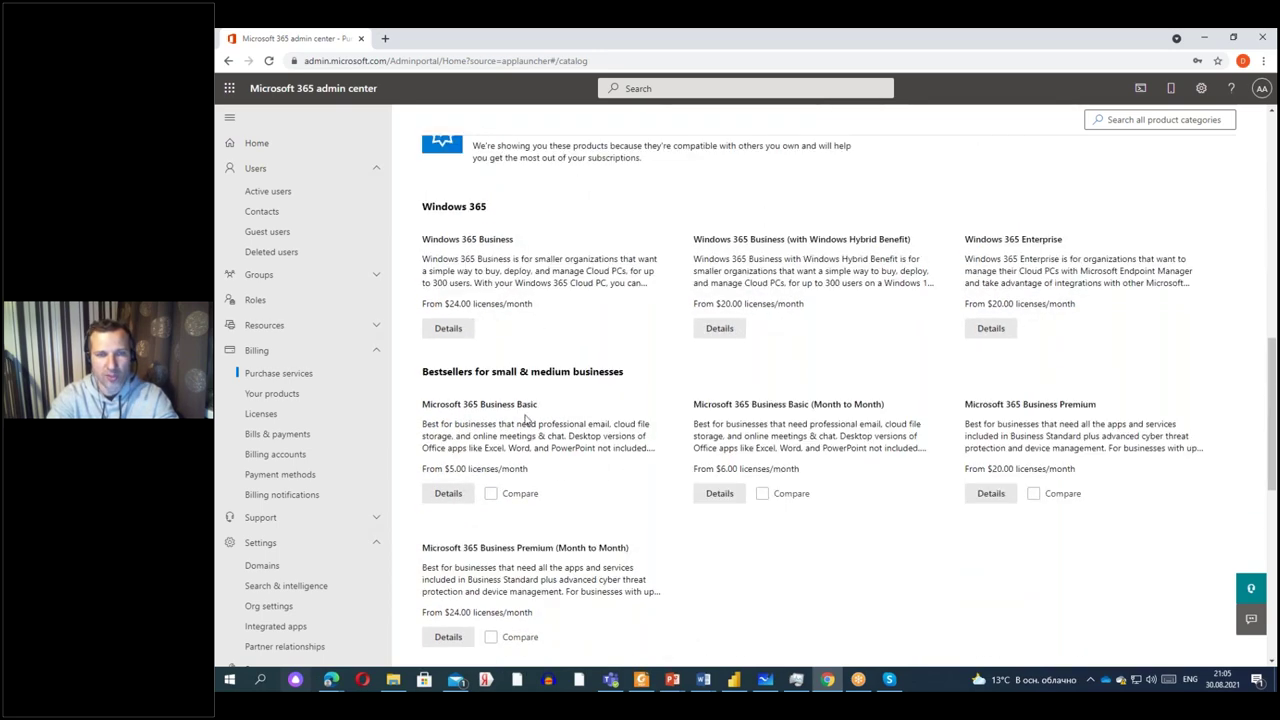
# Mark Office 365 E5 (Month to Month), Office 365 E3 and Business Premium, then compare them.
pyautogui.scroll(2, 634, 403)
pyautogui.scroll(-4, 654, 389)
pyautogui.scroll(-1, 661, 474)
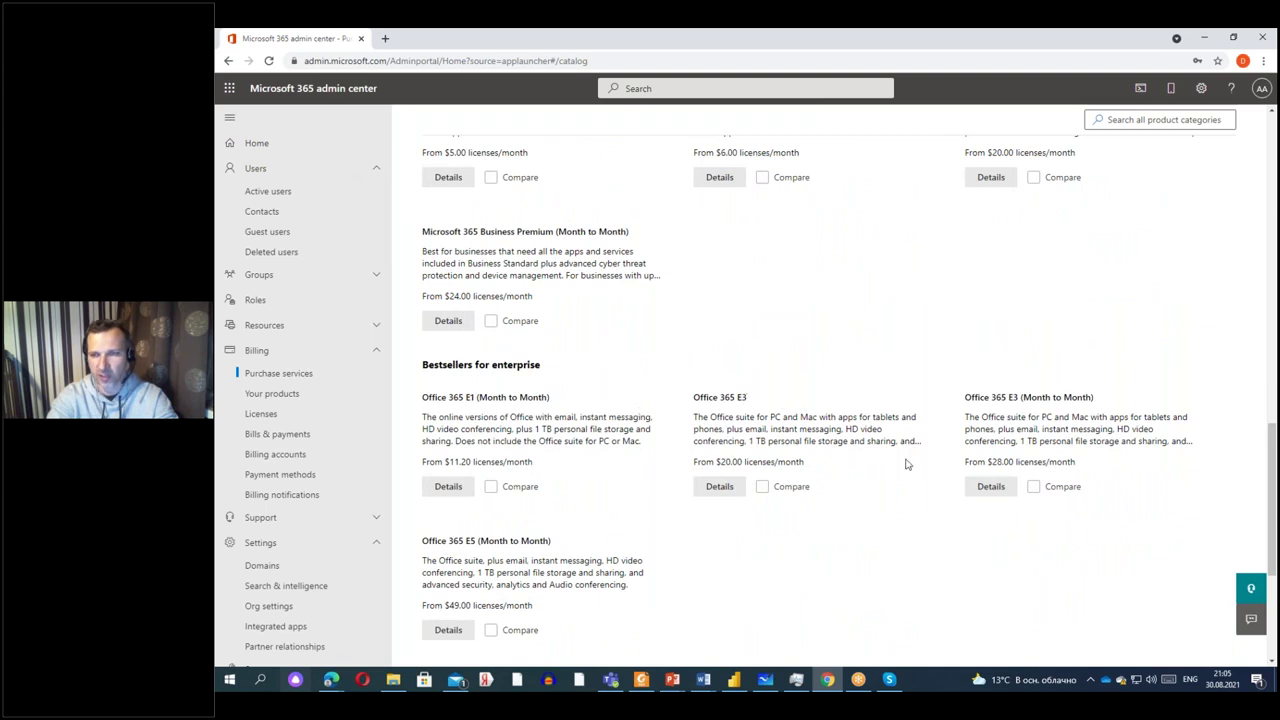
pyautogui.scroll(-1, 502, 568)
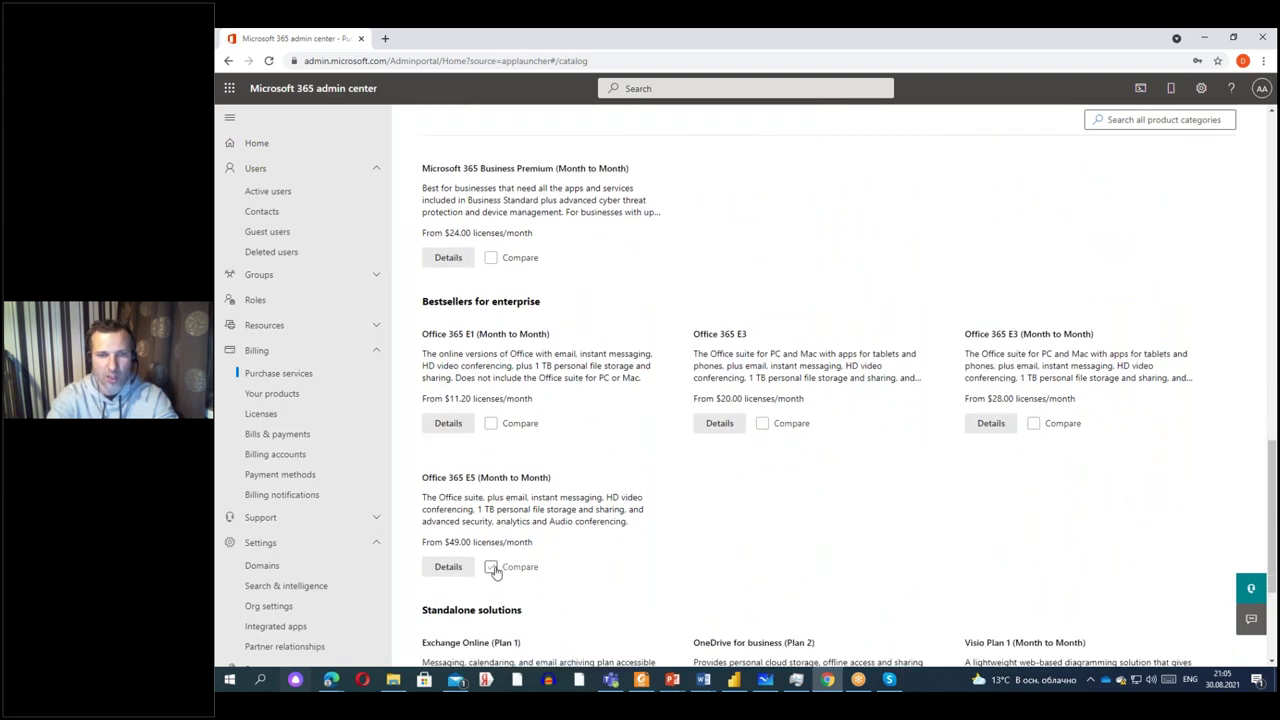
pyautogui.click(494, 567)
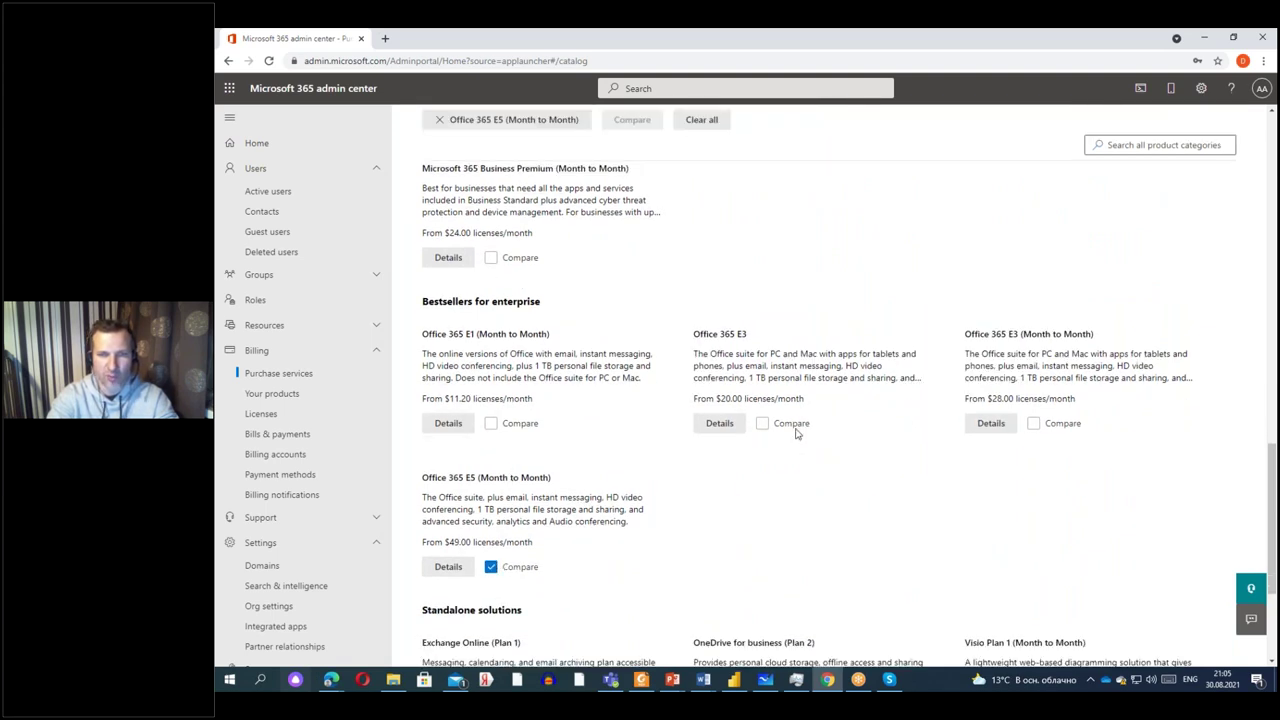
pyautogui.click(762, 424)
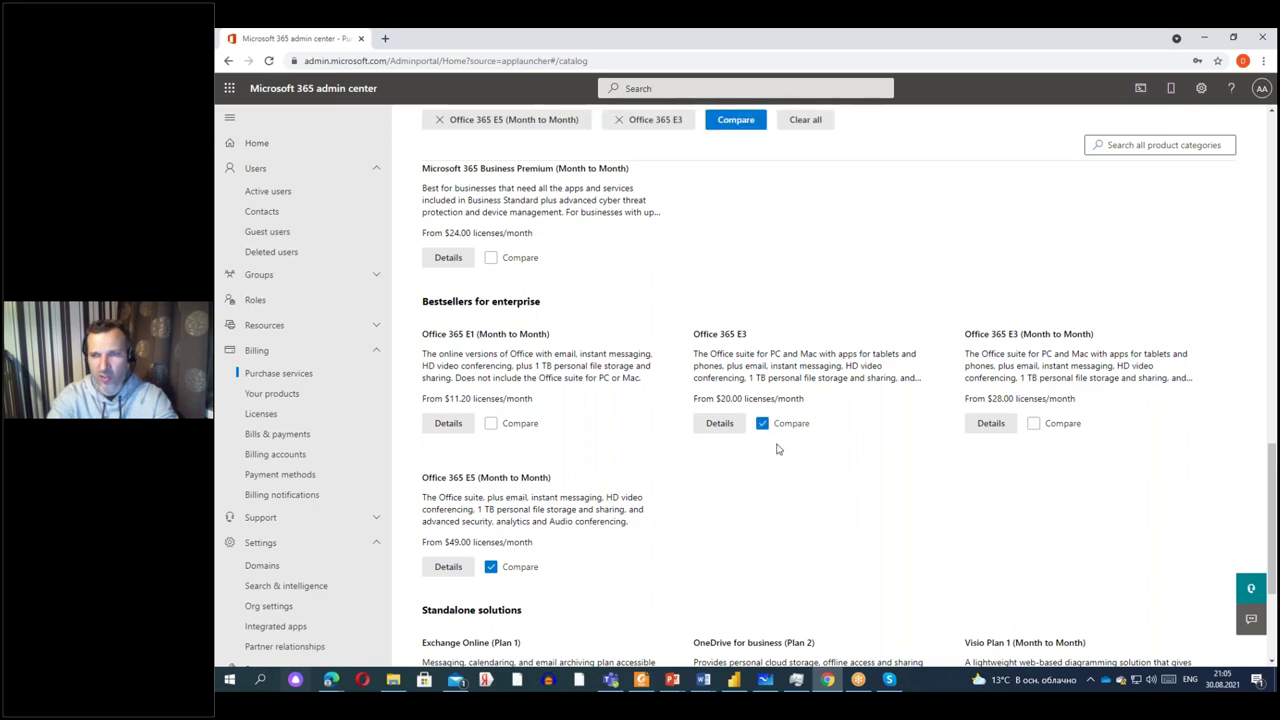
pyautogui.scroll(3, 778, 449)
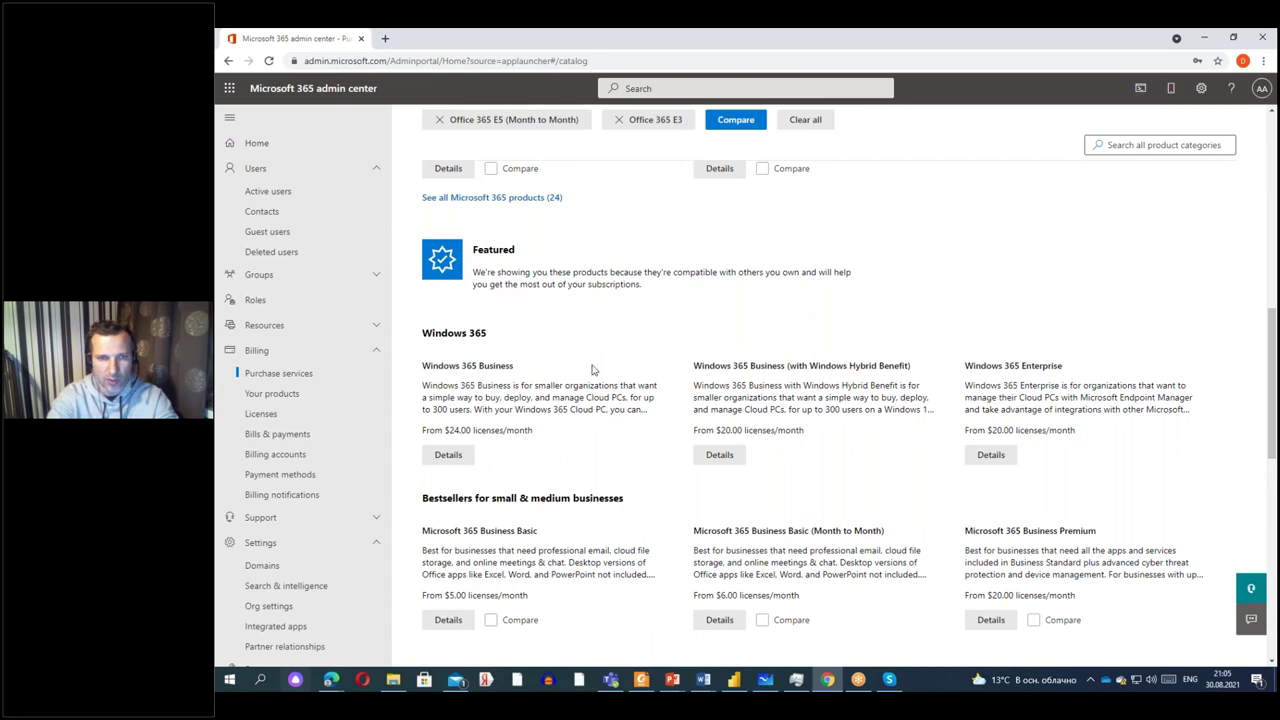
pyautogui.scroll(1, 595, 371)
pyautogui.scroll(-2, 616, 396)
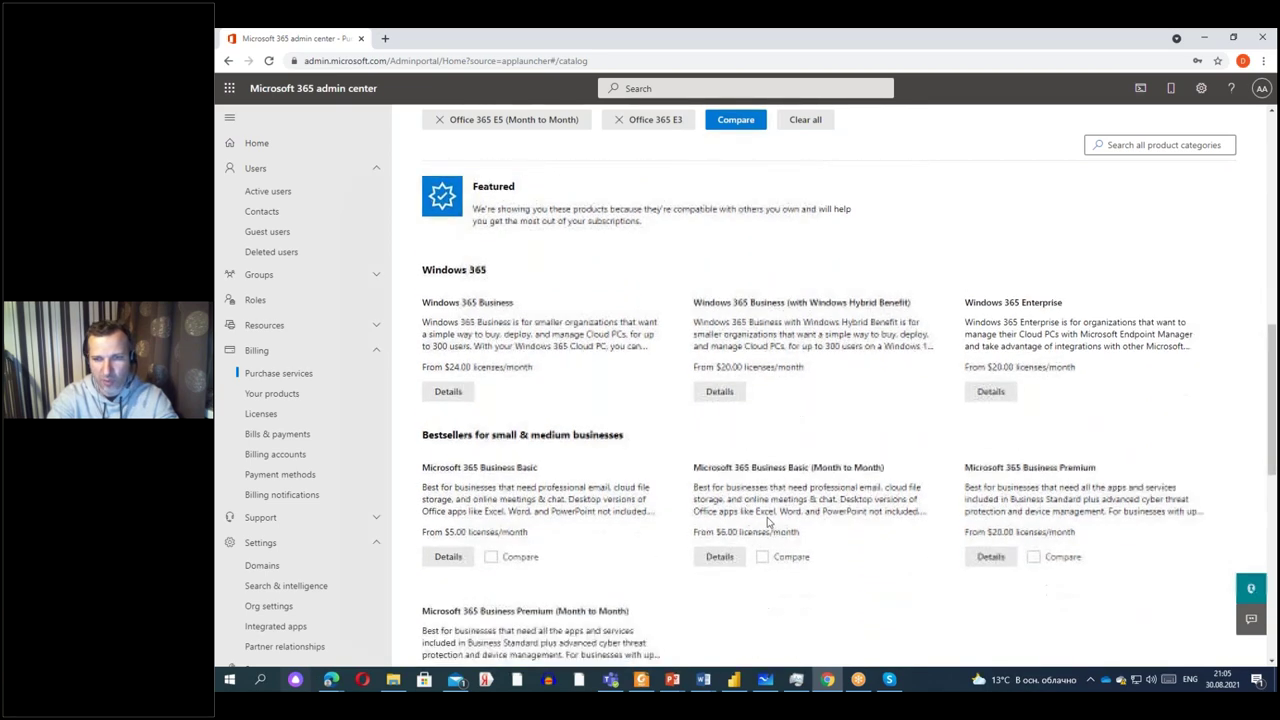
pyautogui.scroll(8, 562, 470)
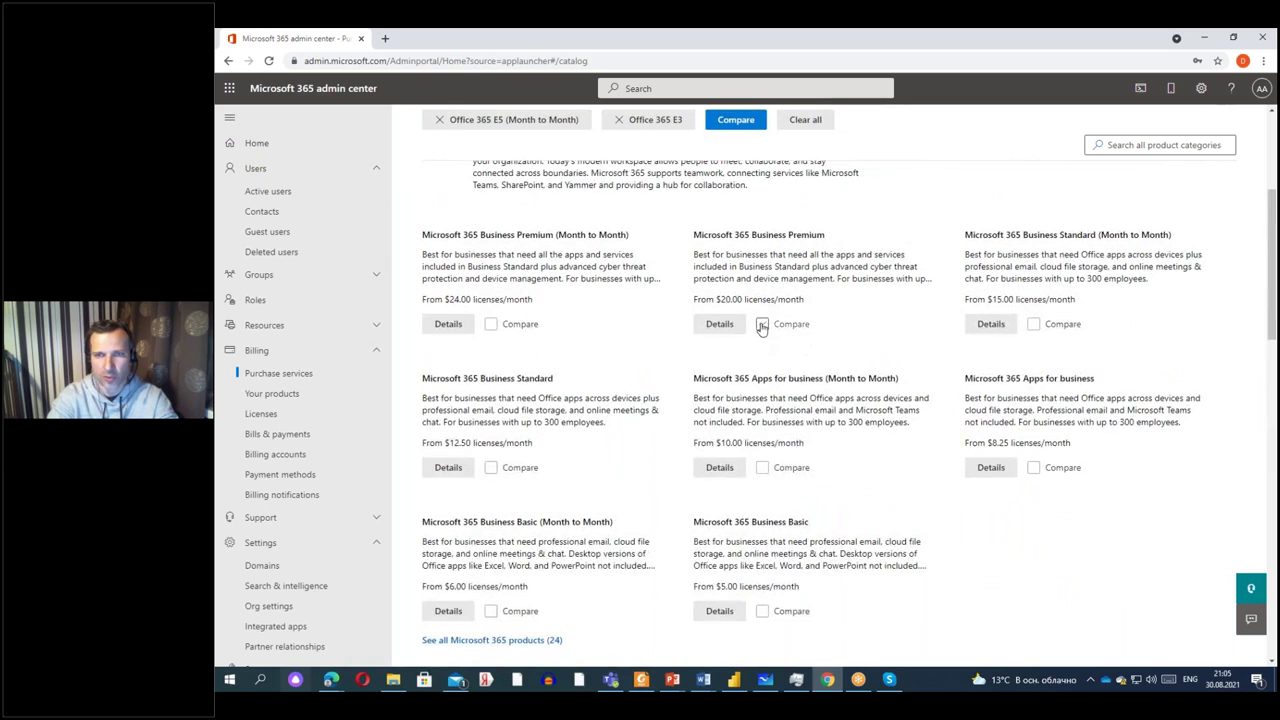
pyautogui.click(762, 325)
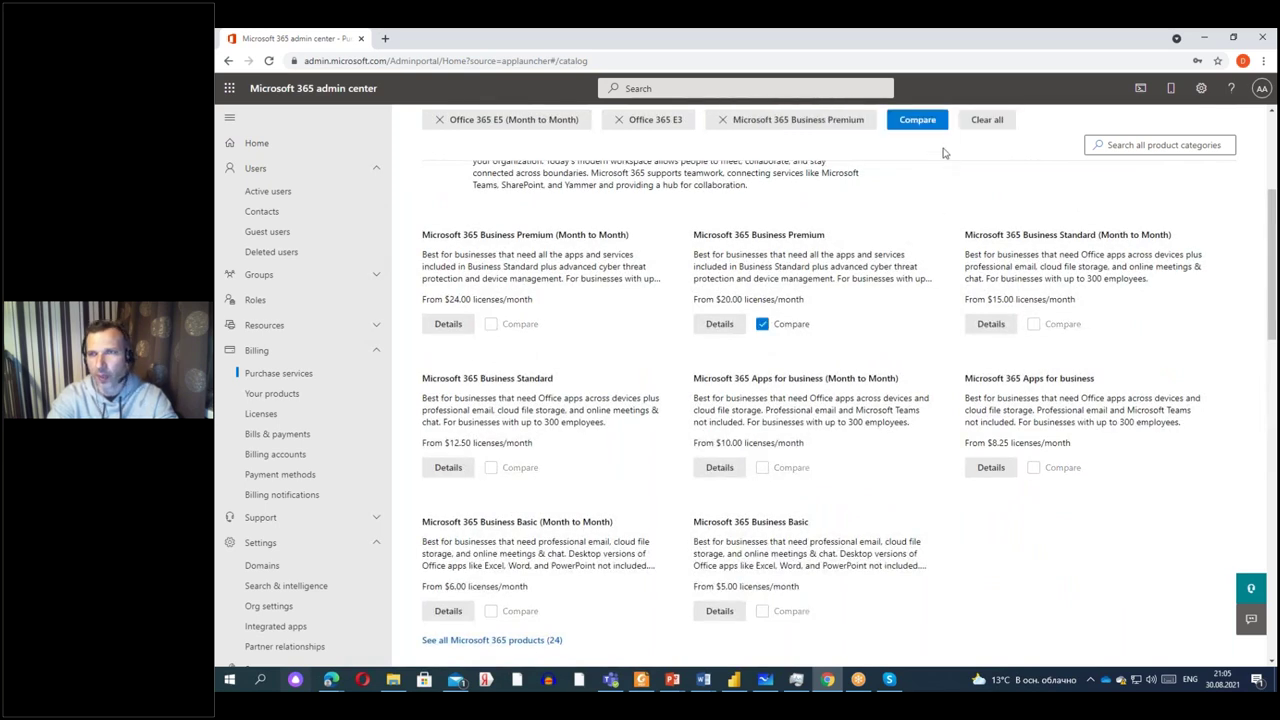
pyautogui.click(912, 120)
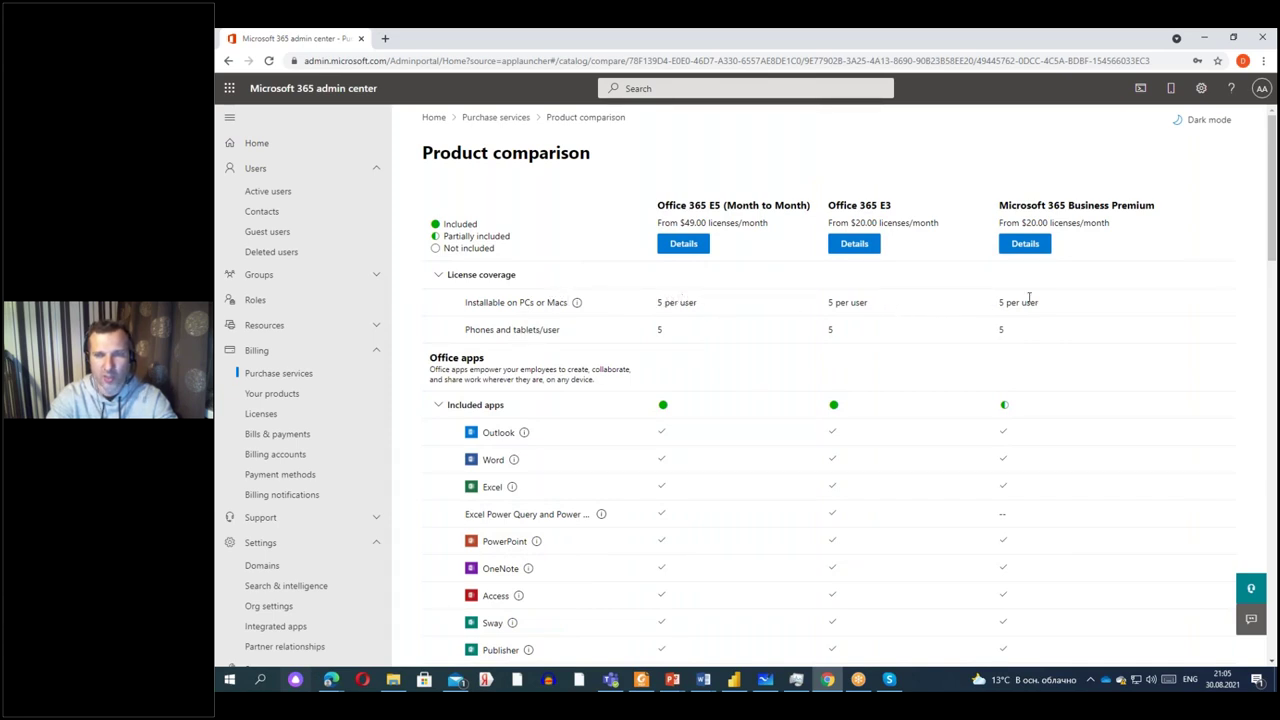
# Highlight the Installable on PCs or Macs values, showing 5 installs per user.
pyautogui.moveTo(889, 306); pyautogui.dragTo(549, 314)
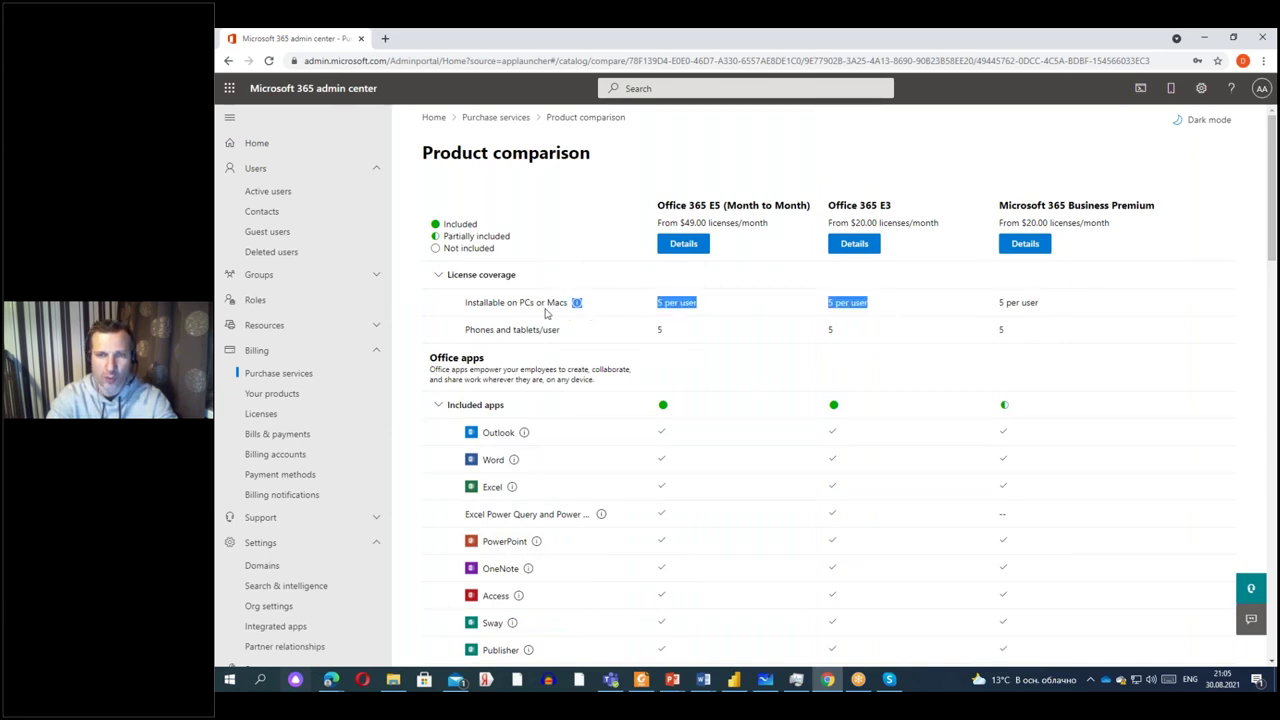
pyautogui.click(704, 304)
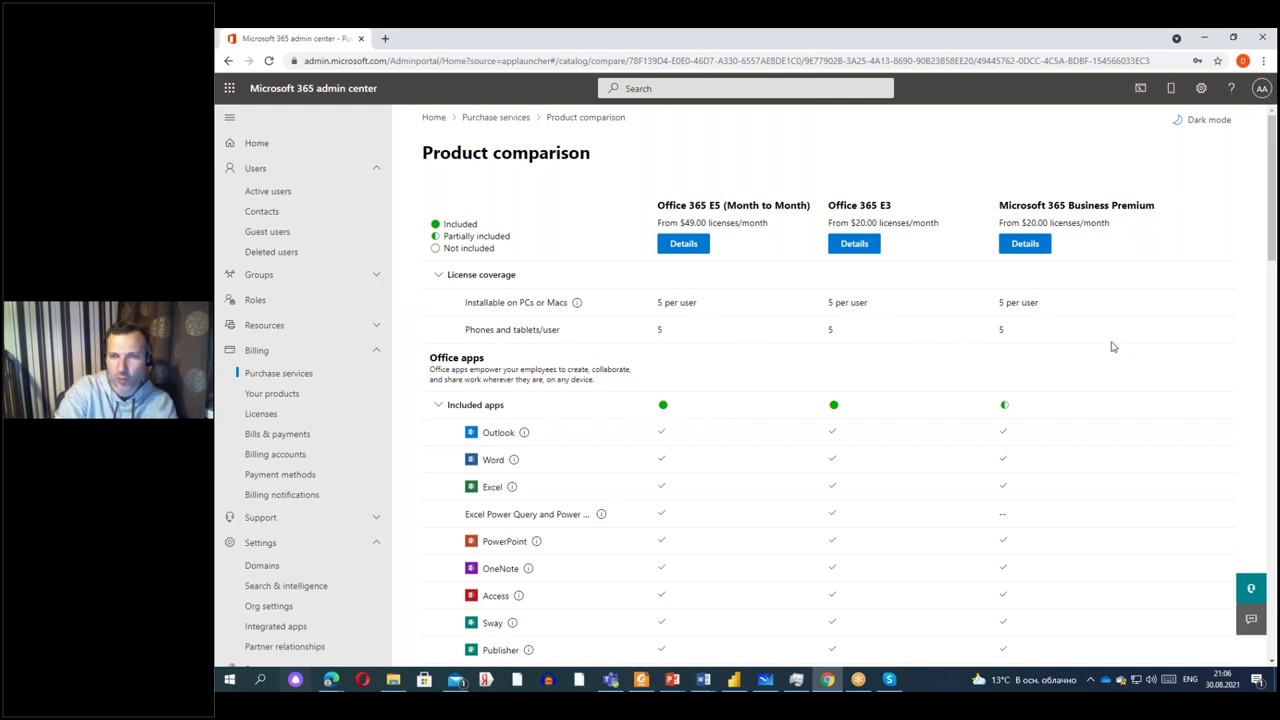
# Expand Enterprise management to show group policy, remote desktop support and organizational telemetry rows.
pyautogui.scroll(-2, 951, 388)
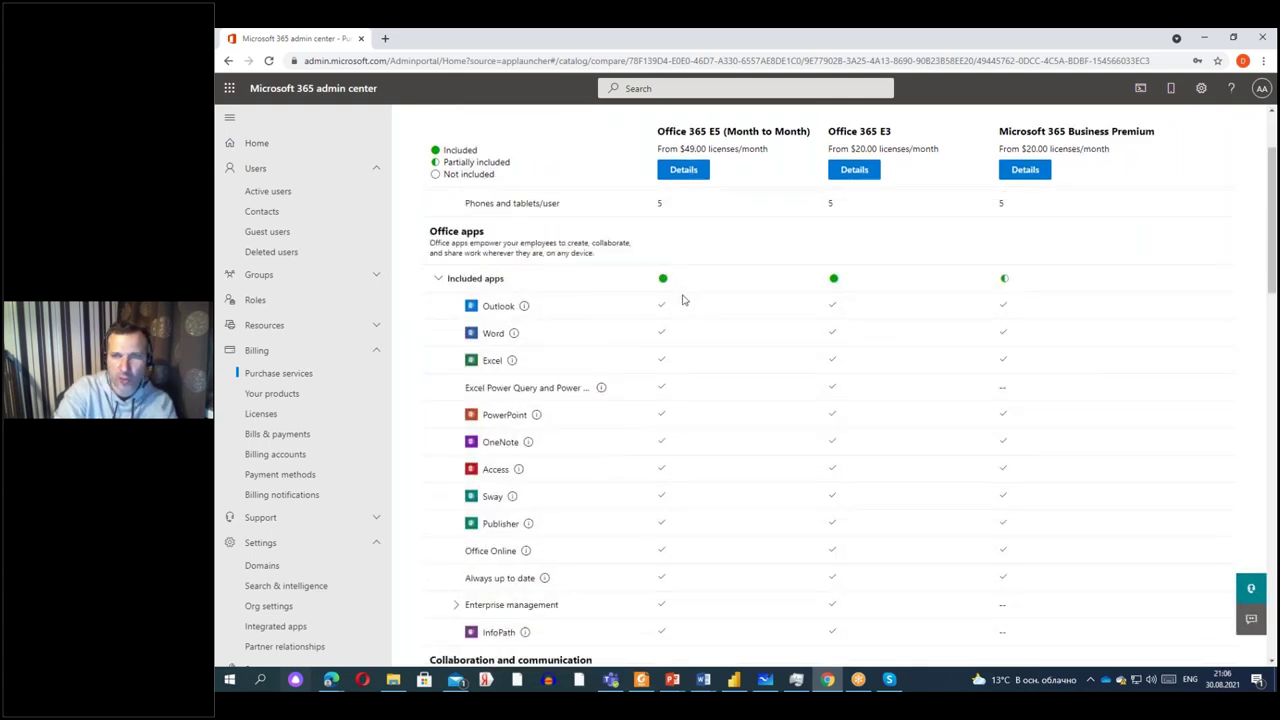
pyautogui.scroll(-2, 670, 442)
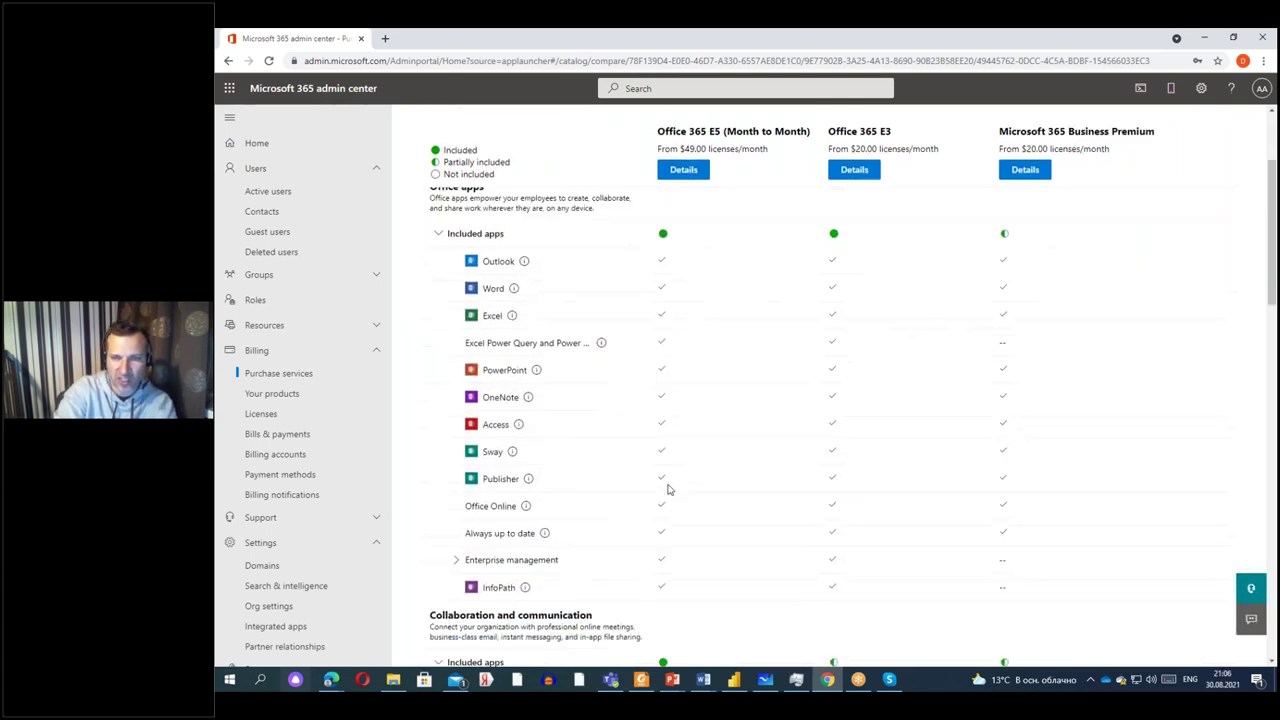
pyautogui.scroll(2, 671, 450)
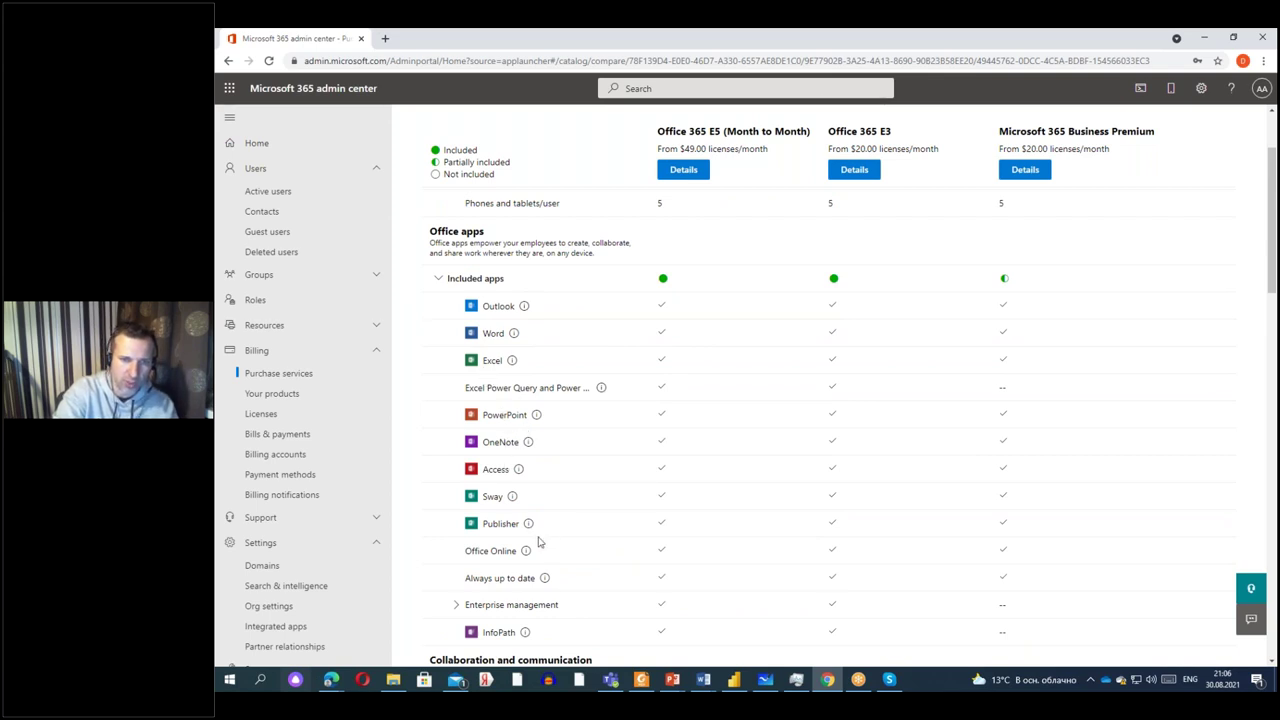
pyautogui.scroll(-1, 575, 531)
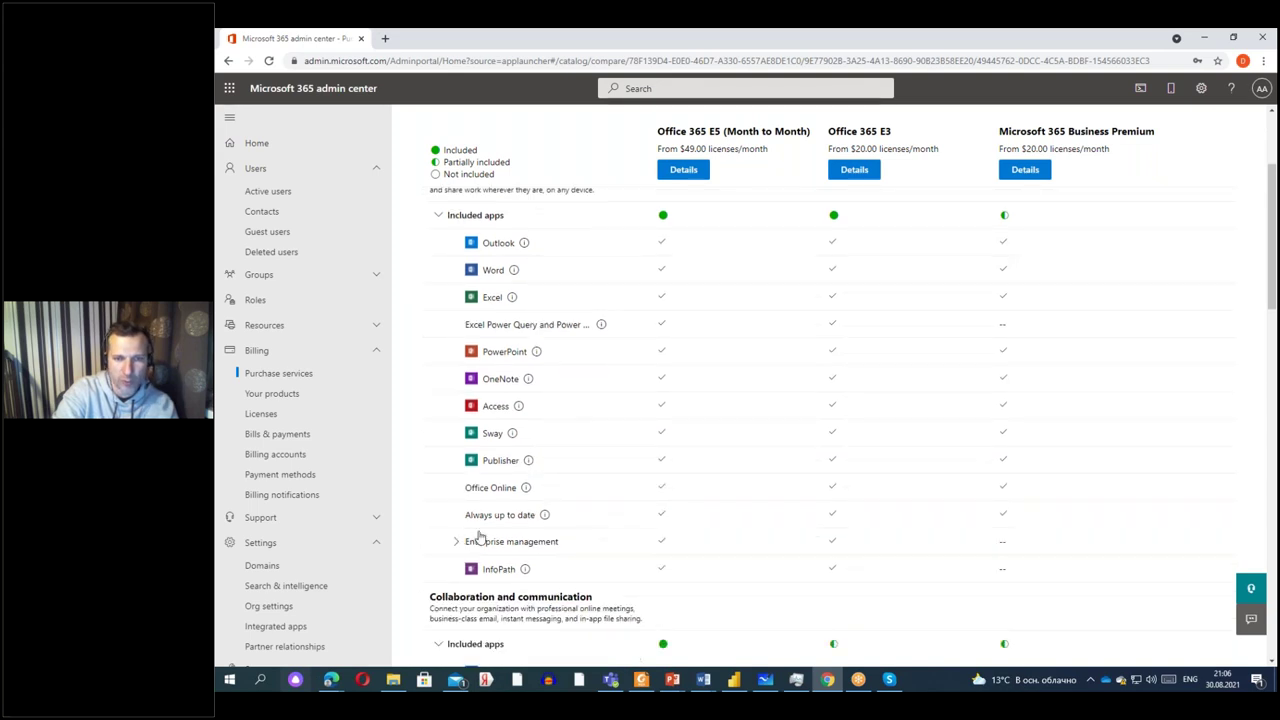
pyautogui.click(495, 549)
pyautogui.scroll(-3, 590, 465)
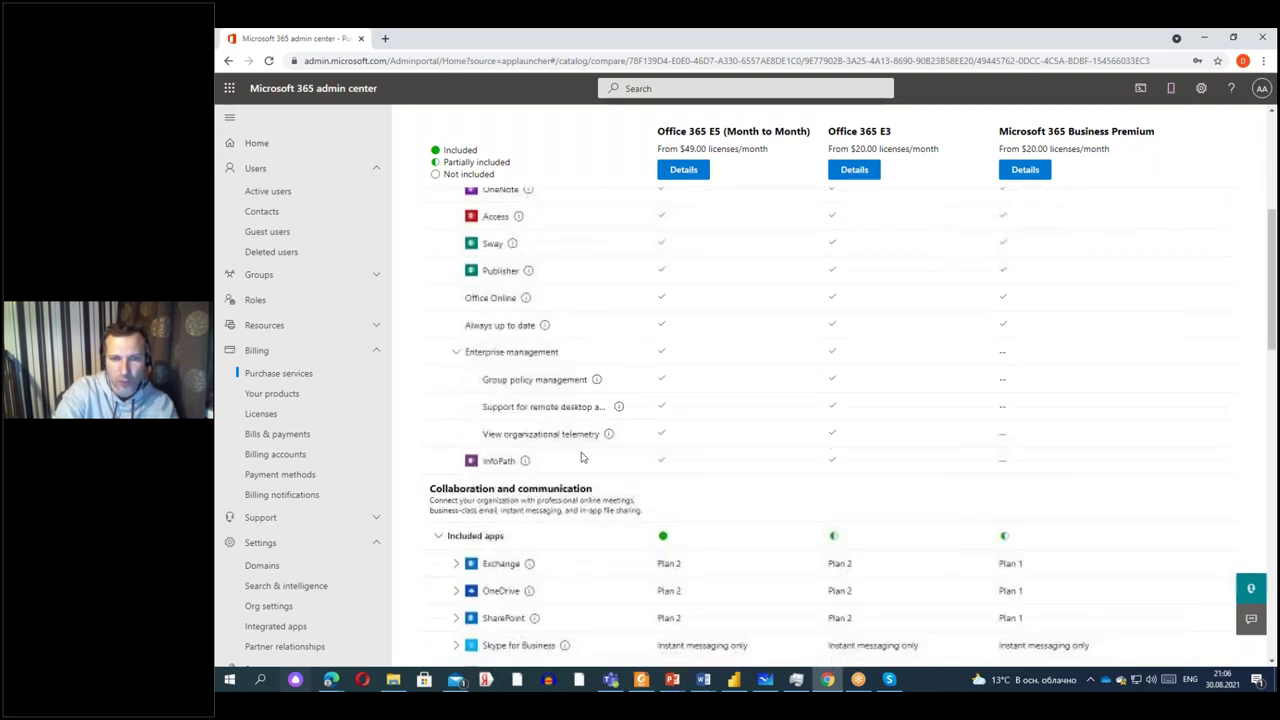
pyautogui.scroll(-2, 590, 465)
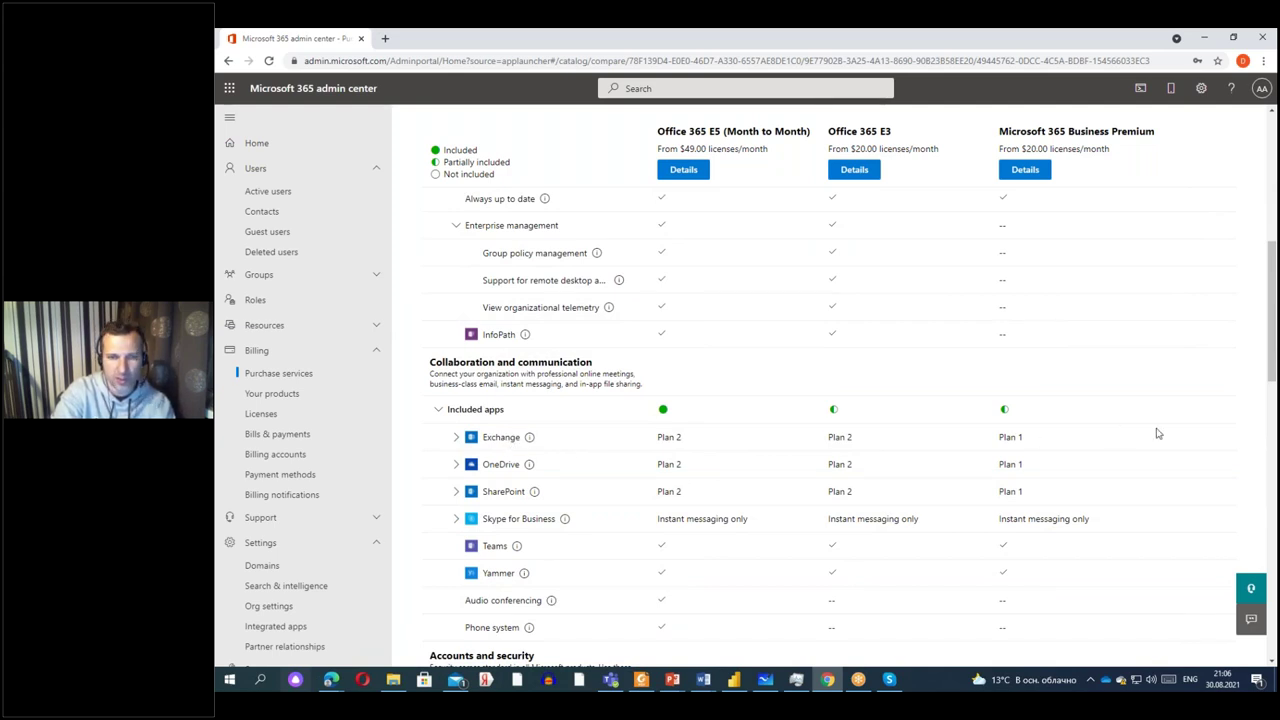
# Expand OneDrive's features and highlight the In-place holds row lacking in Business Premium.
pyautogui.click(456, 465)
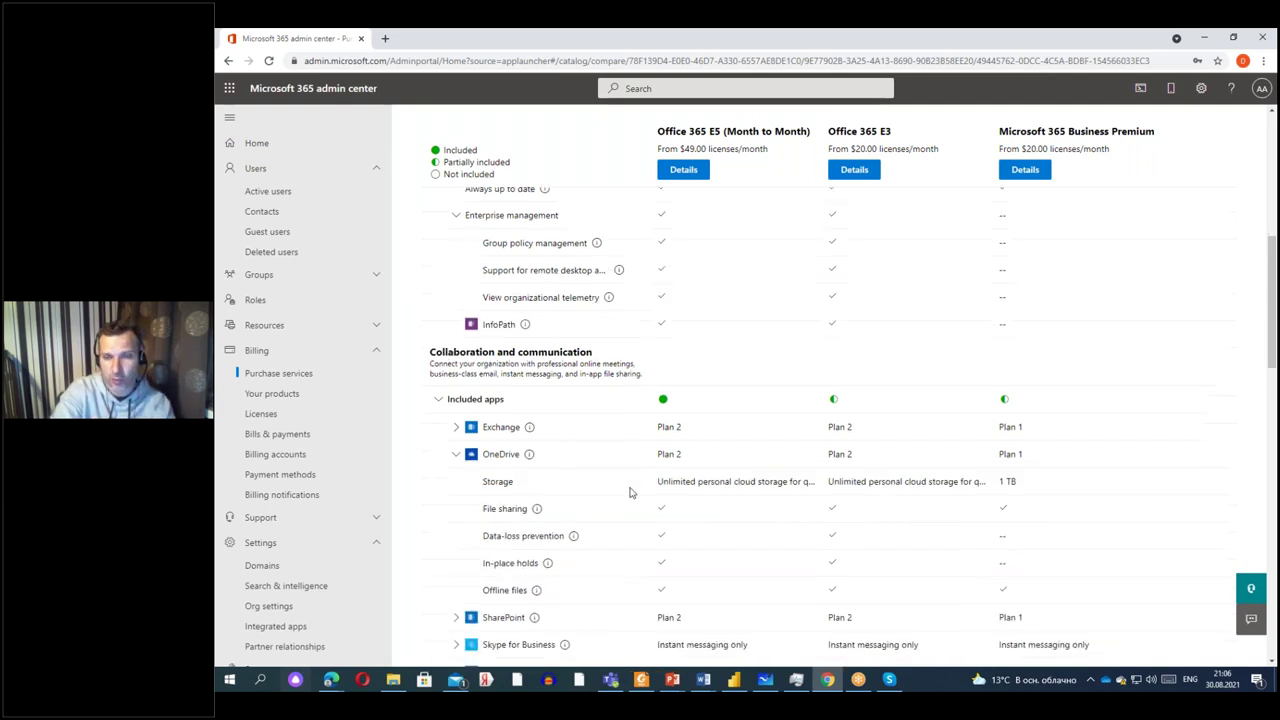
pyautogui.scroll(-1, 630, 492)
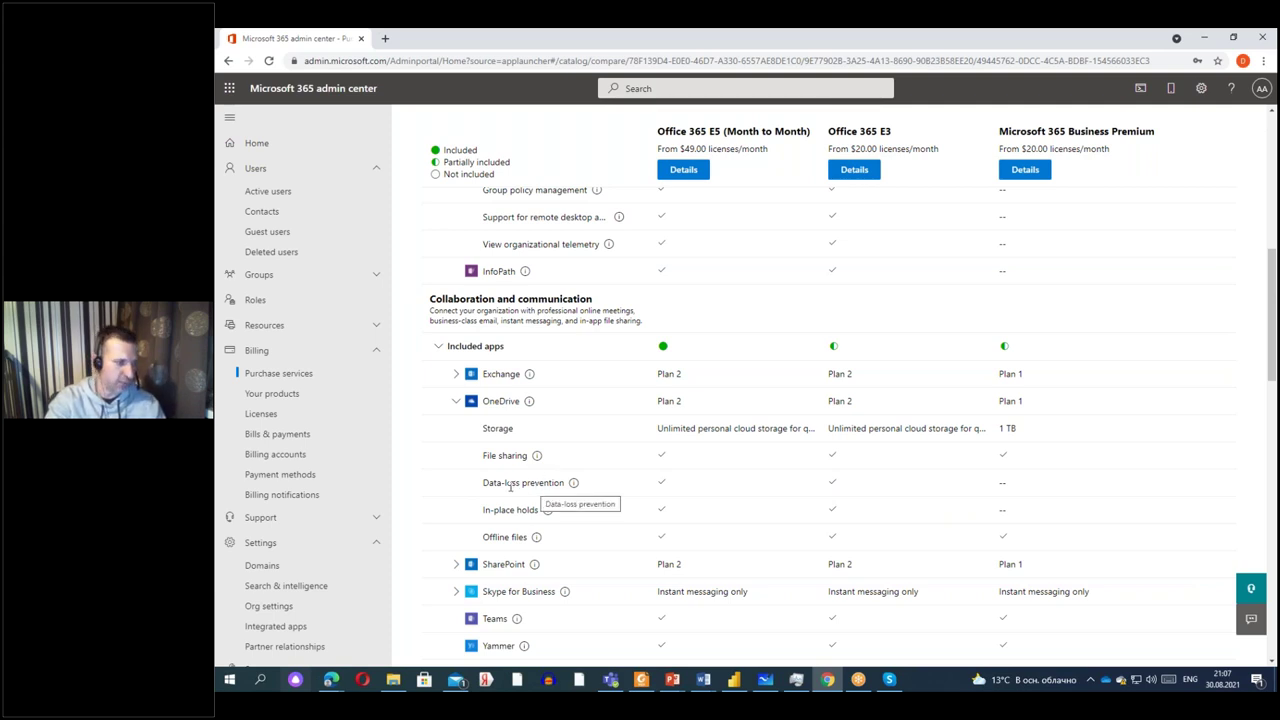
pyautogui.moveTo(484, 510)
pyautogui.mouseDown()
pyautogui.moveTo(542, 511)
pyautogui.moveTo(482, 511)
pyautogui.mouseUp()
pyautogui.click(579, 522)
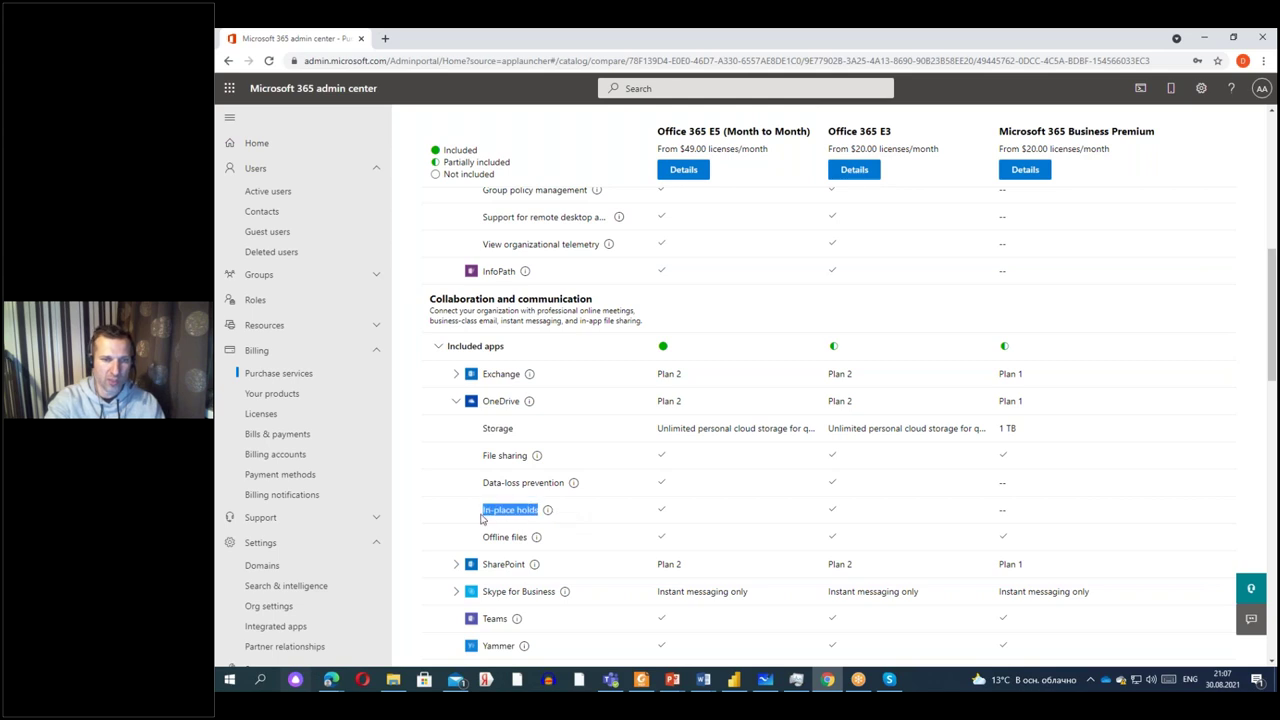
pyautogui.click(492, 510)
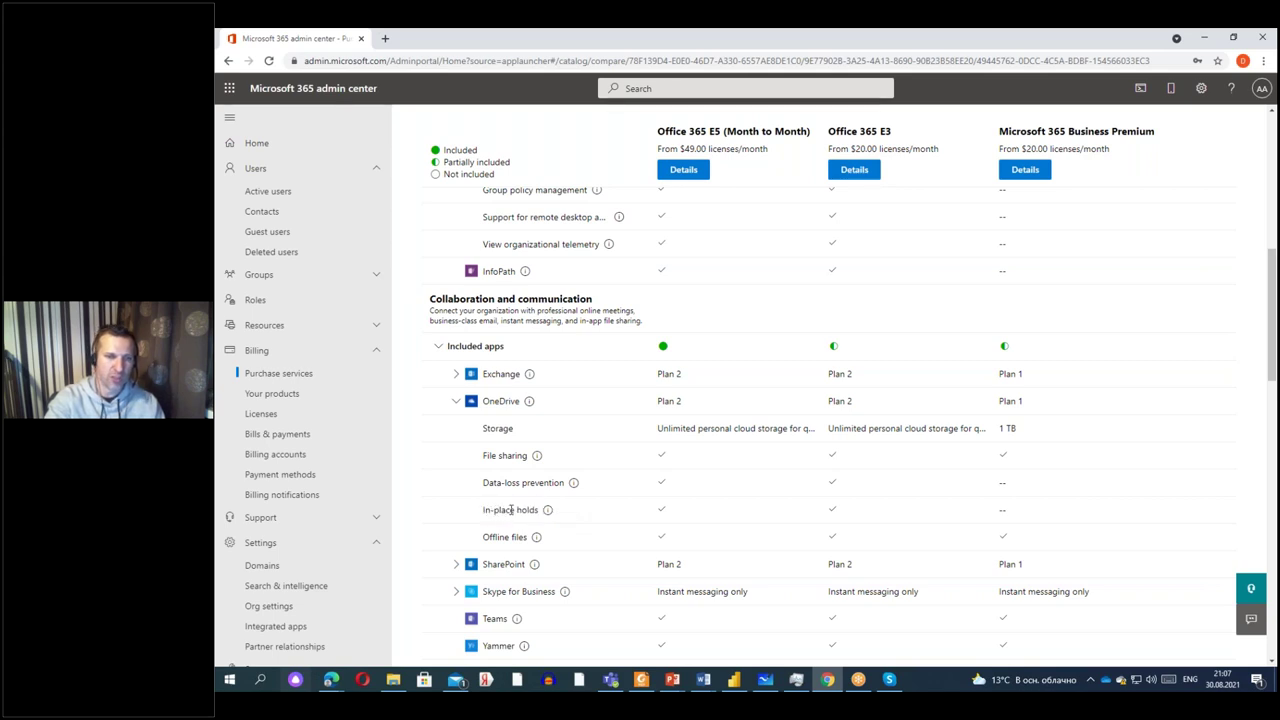
pyautogui.moveTo(513, 511); pyautogui.dragTo(484, 514)
pyautogui.click(496, 512)
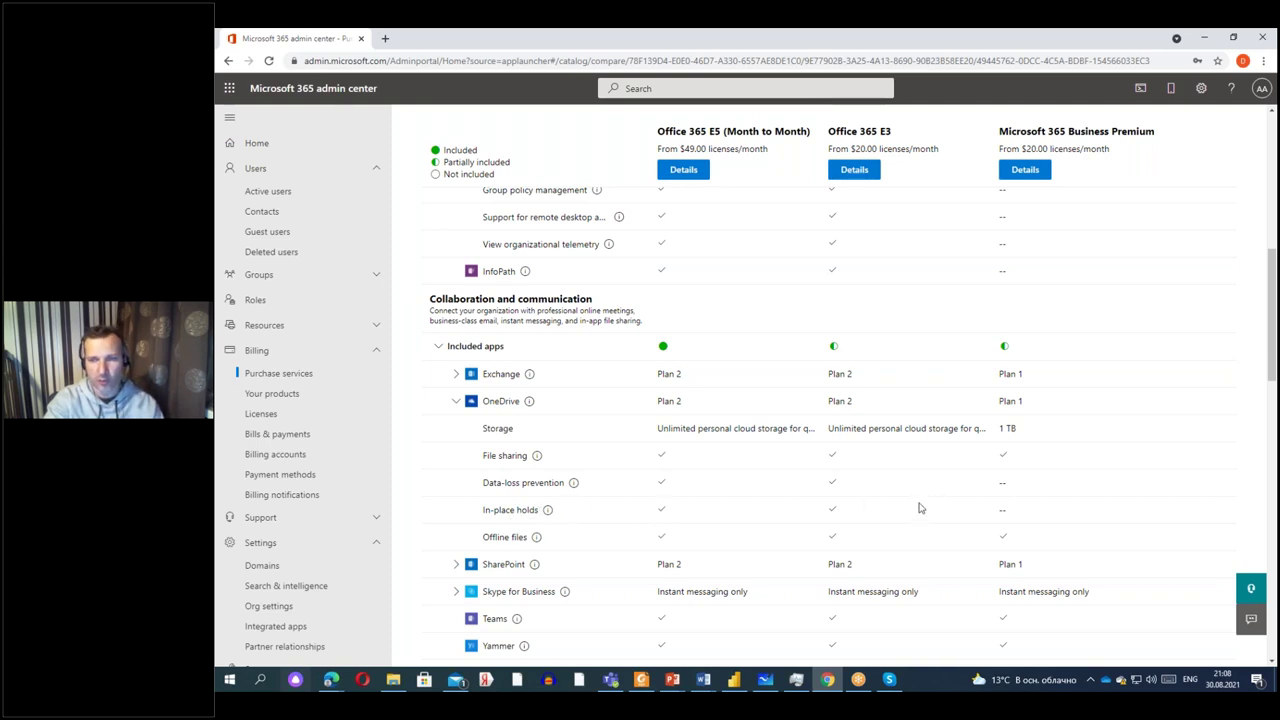
pyautogui.scroll(-1, 787, 538)
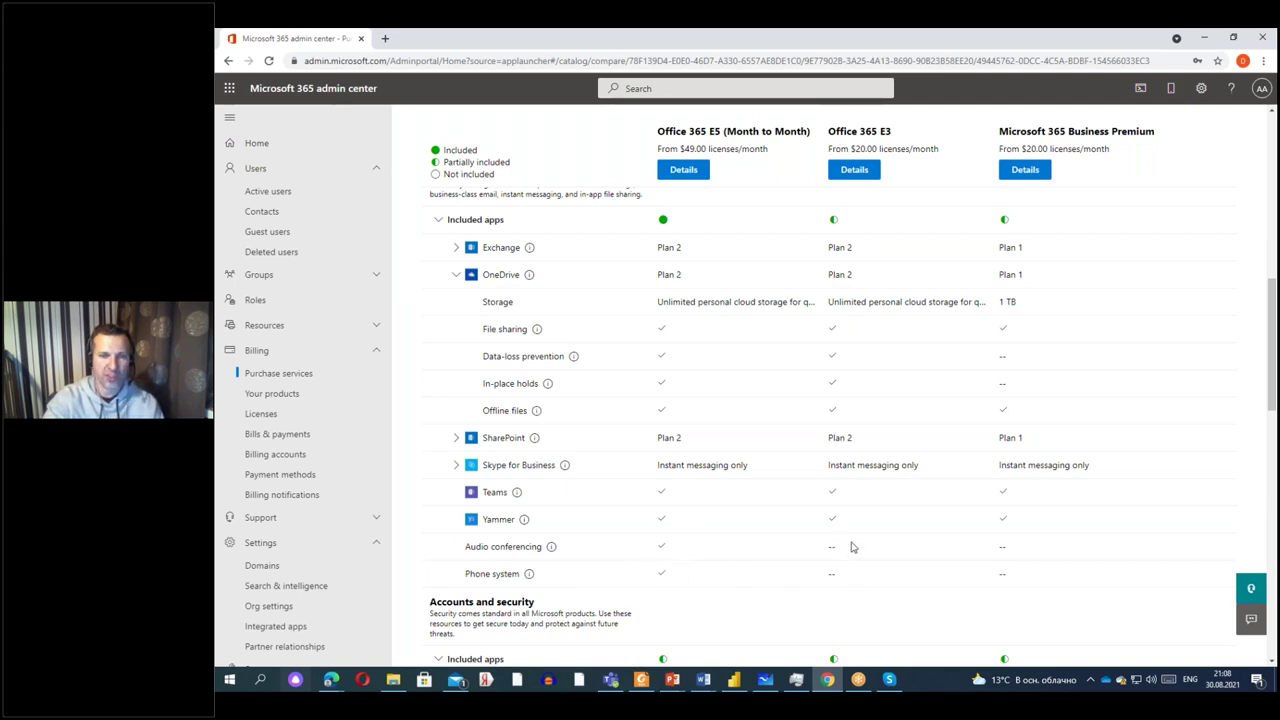
# Expand Azure Active Directory under Accounts and security and review sub-features like Single Sign-On.
pyautogui.scroll(-3, 849, 545)
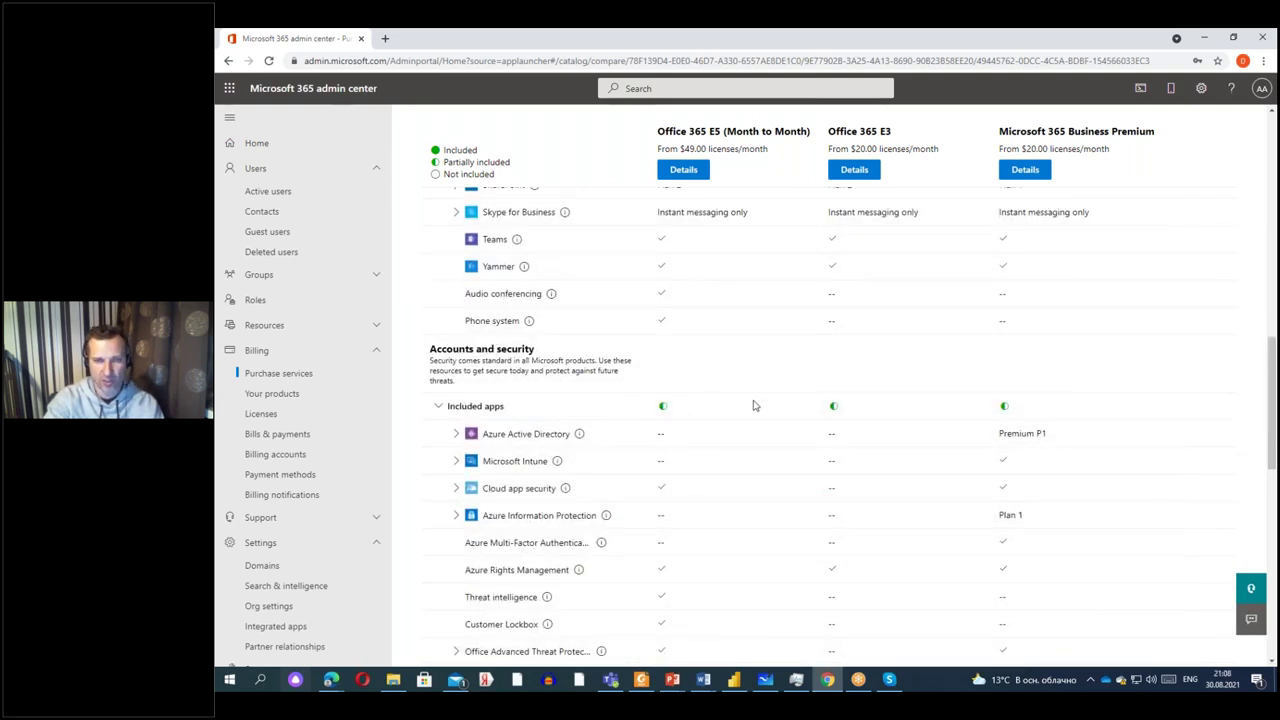
pyautogui.scroll(-1, 766, 420)
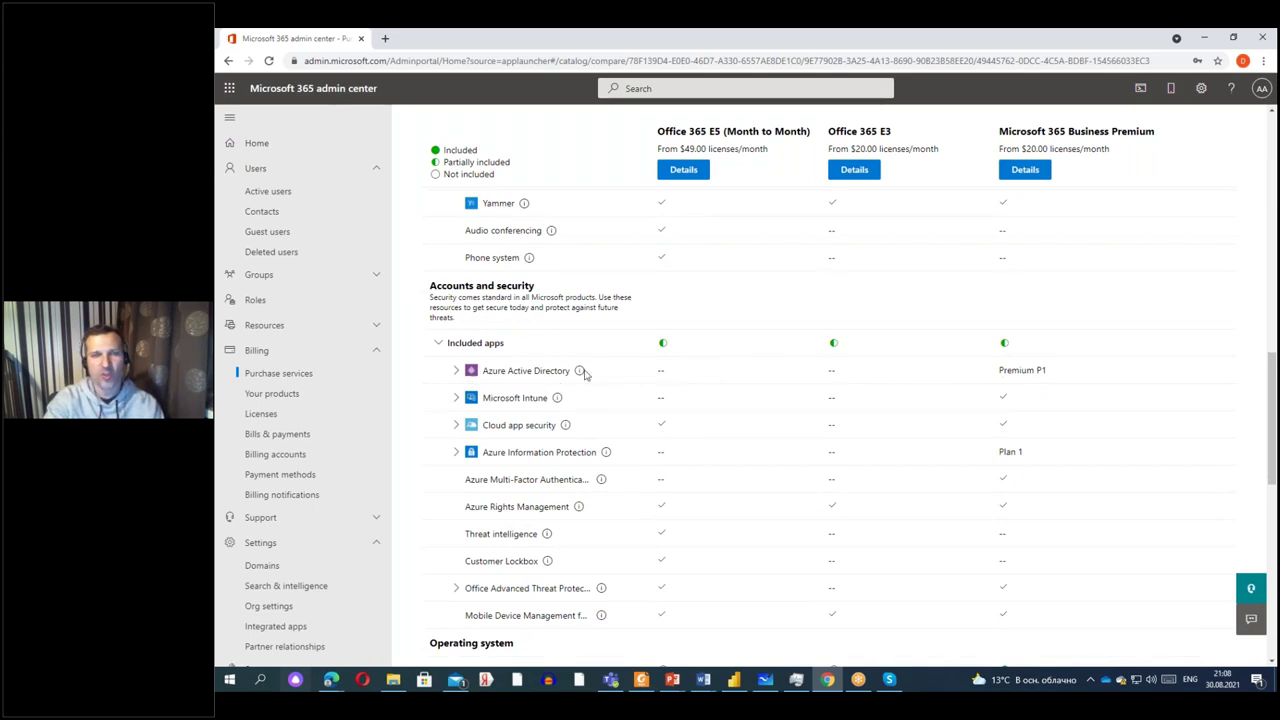
pyautogui.click(457, 372)
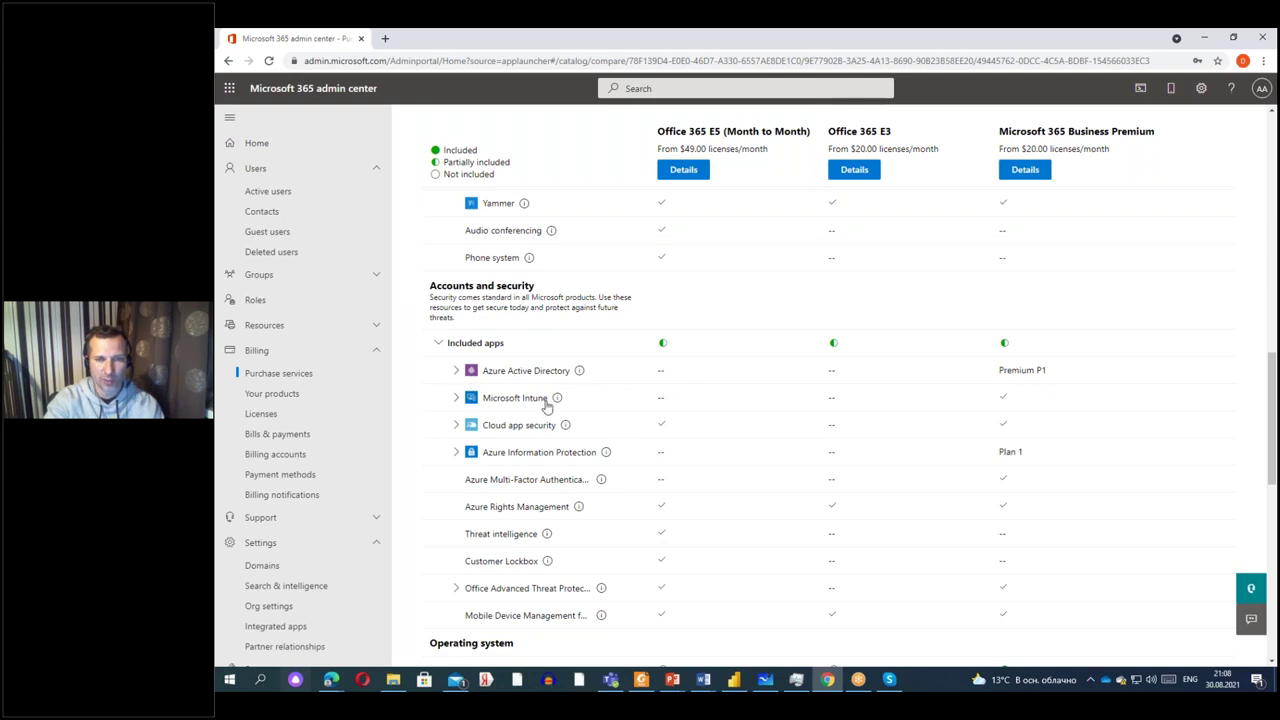
pyautogui.scroll(-5, 755, 447)
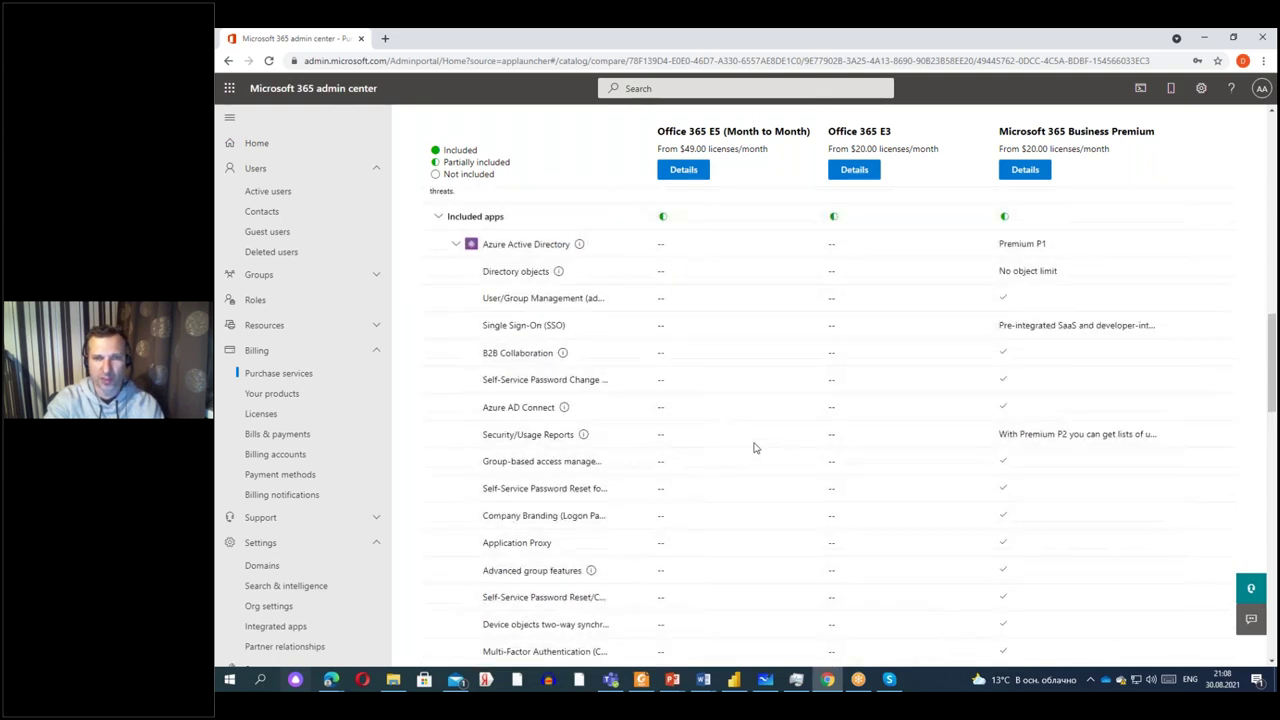
pyautogui.scroll(-3, 684, 336)
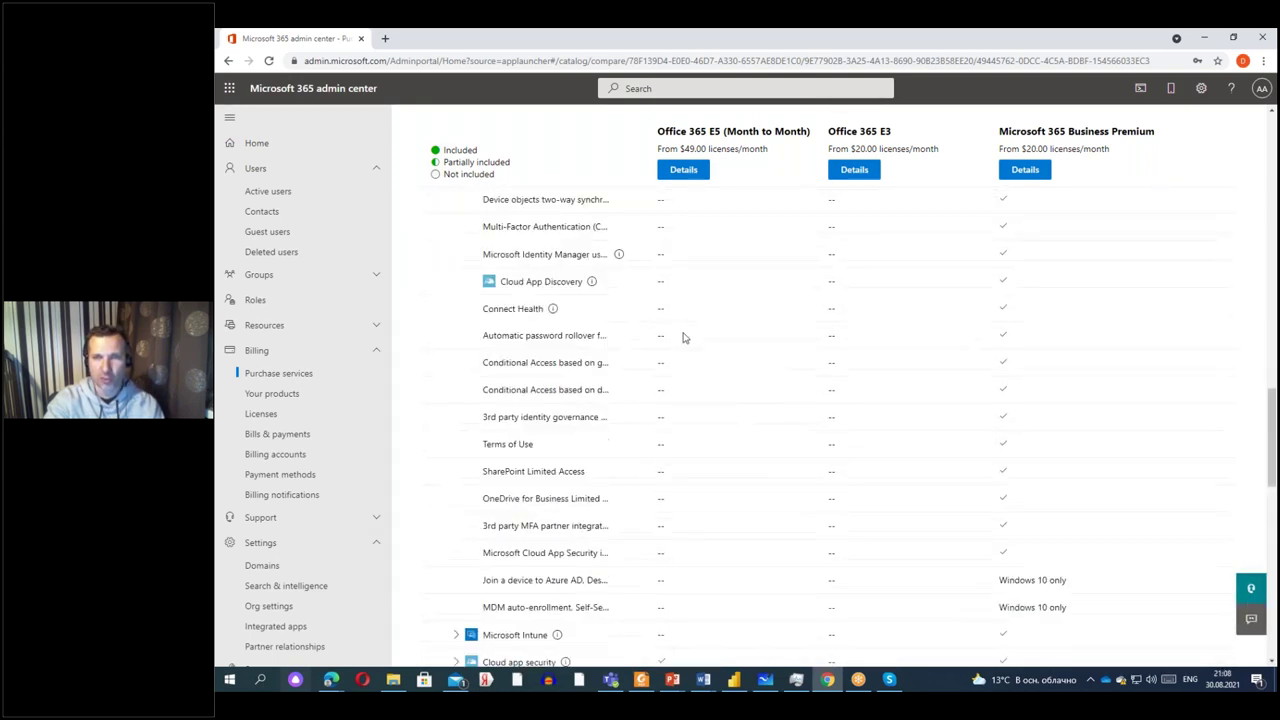
pyautogui.scroll(7, 674, 415)
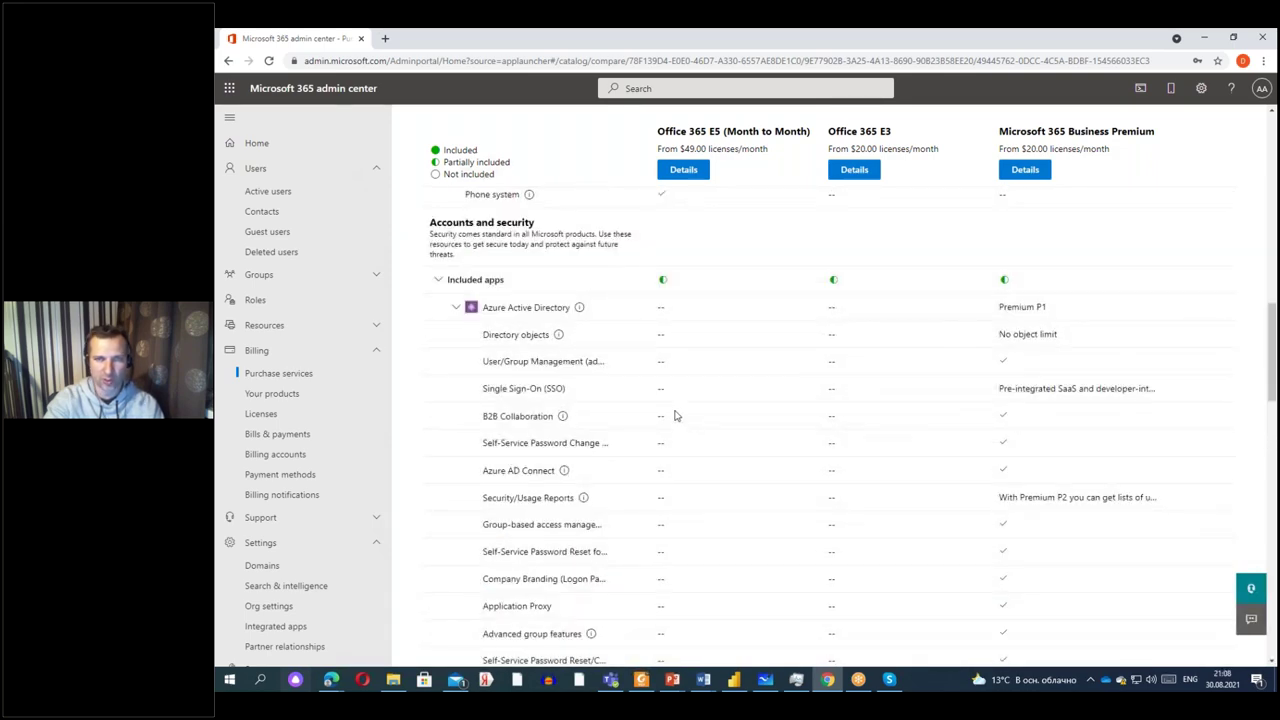
pyautogui.scroll(-8, 674, 415)
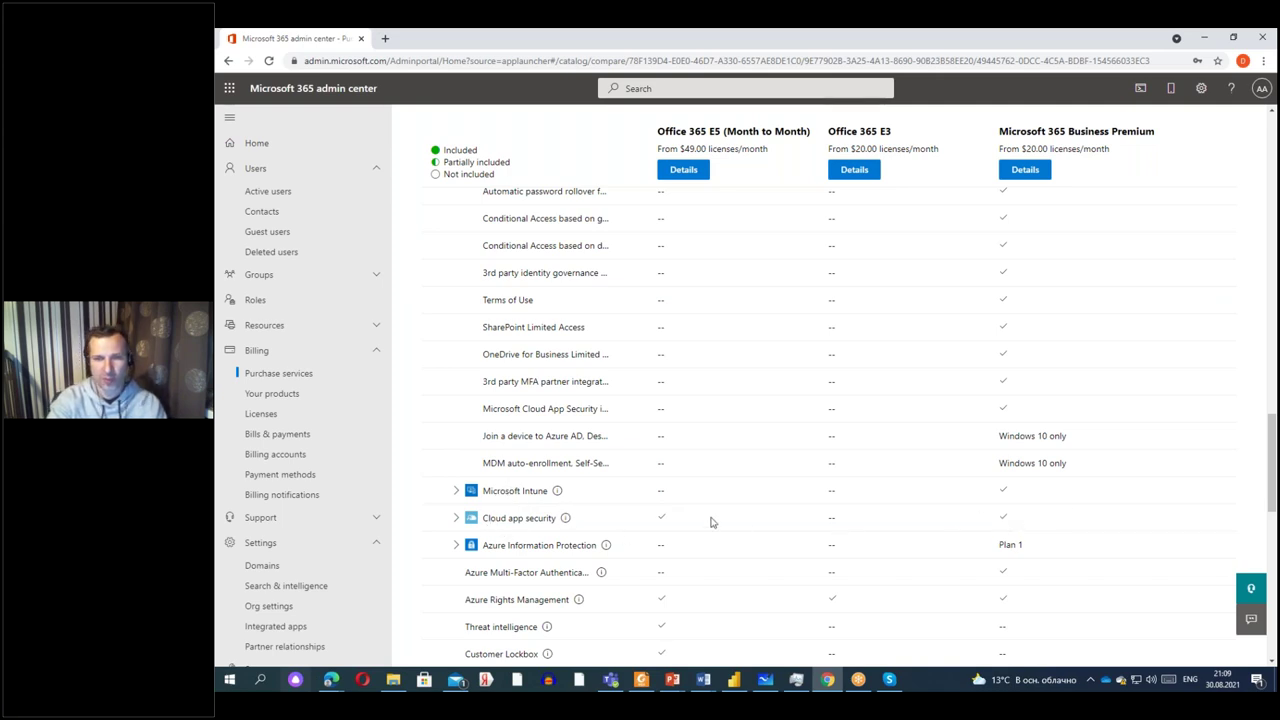
# Review the Cloud app security, Business apps and Additional services plan comparison, then open Active users.
pyautogui.click(456, 520)
pyautogui.scroll(-2, 848, 532)
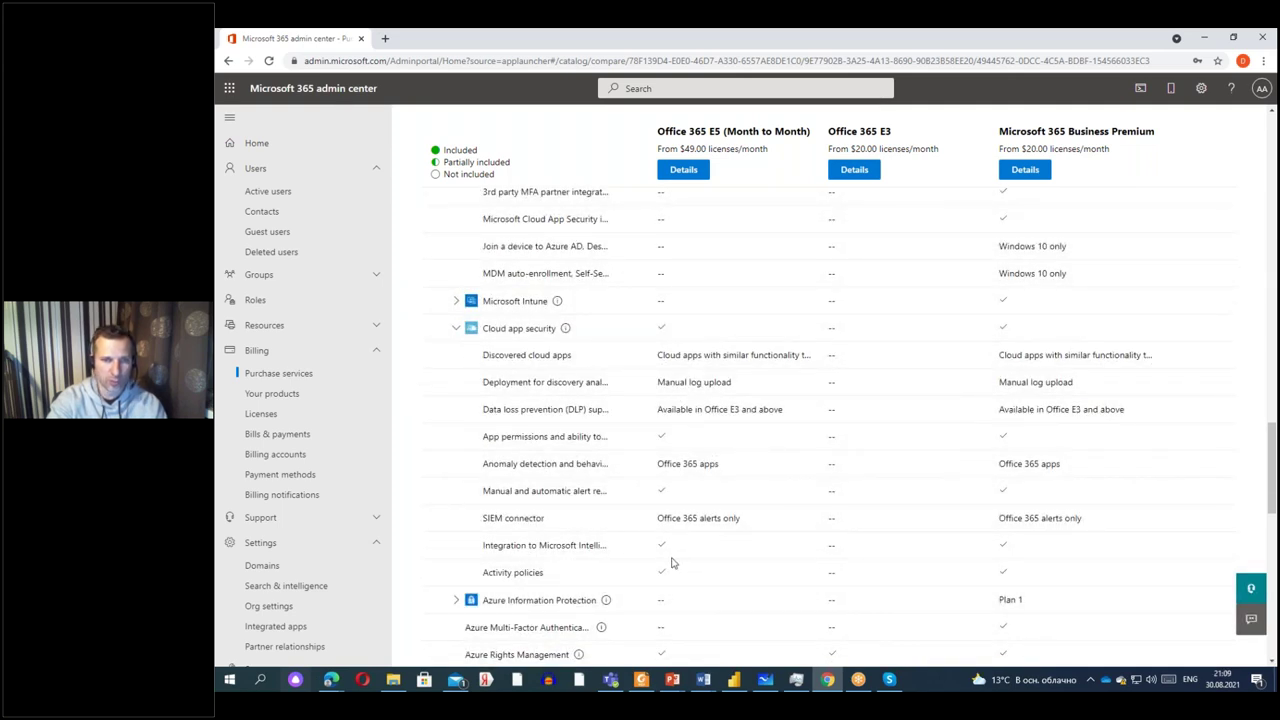
pyautogui.scroll(-1, 672, 563)
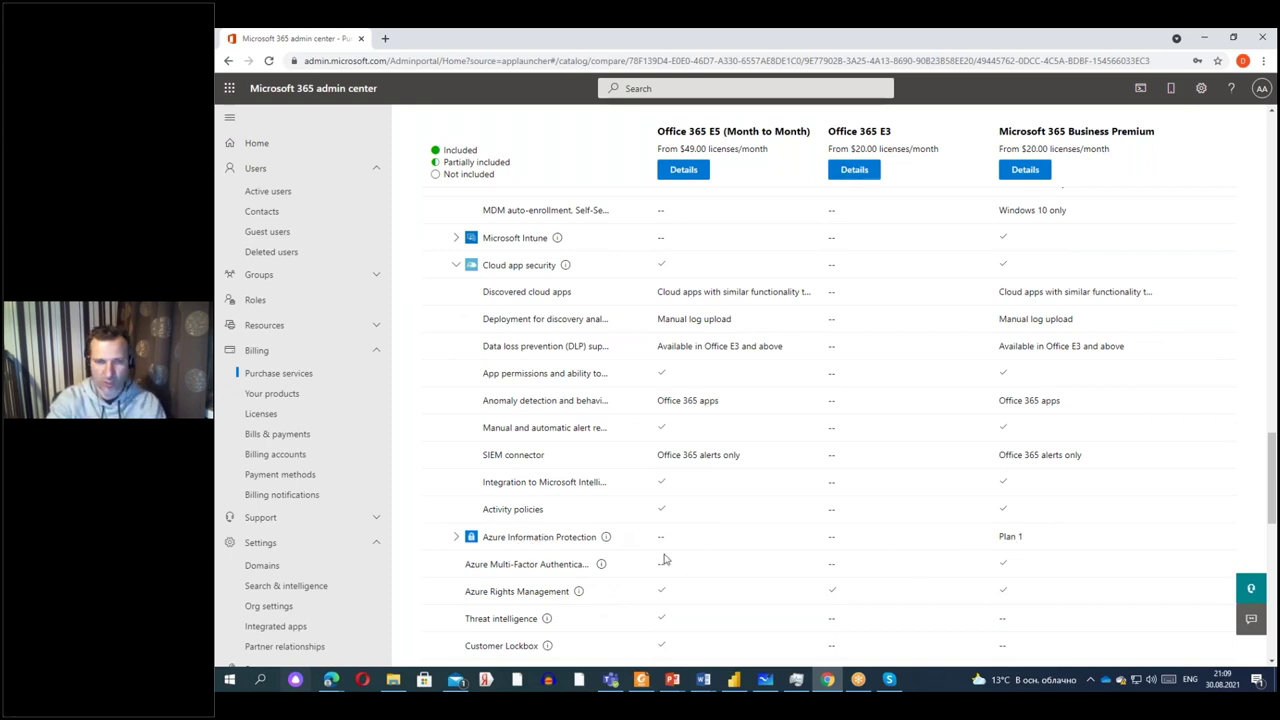
pyautogui.scroll(-2, 665, 560)
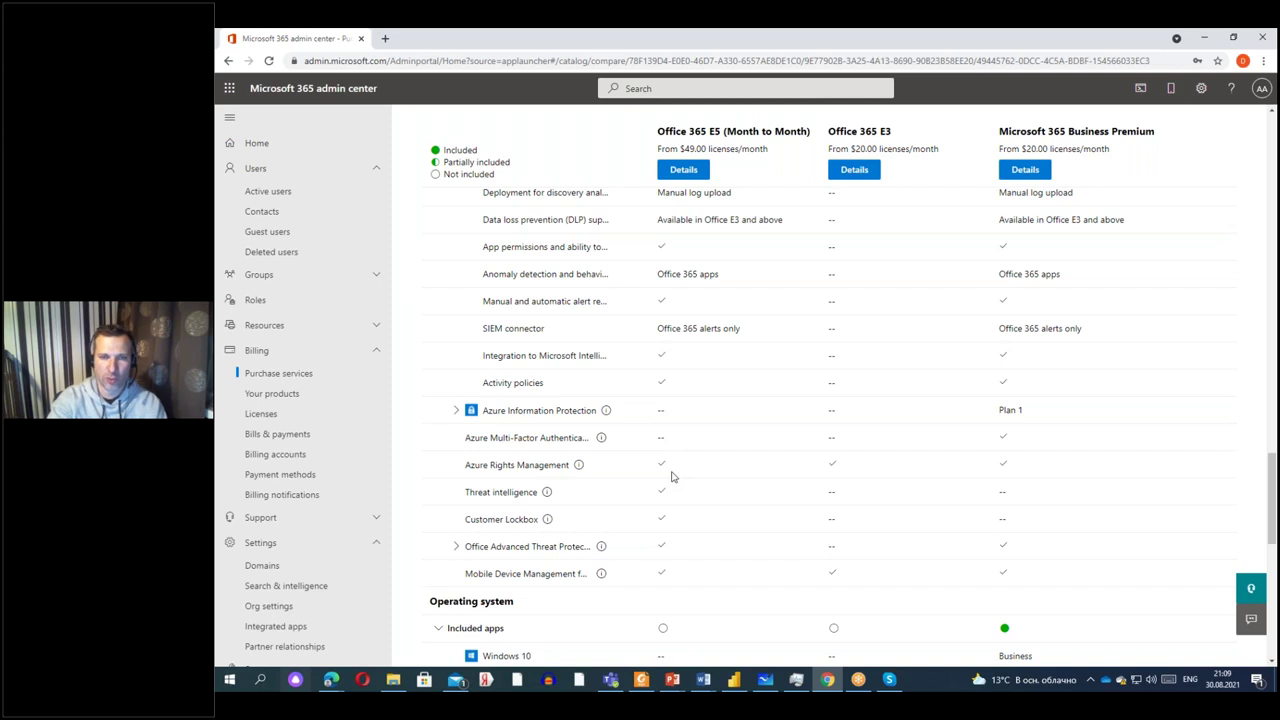
pyautogui.scroll(-3, 672, 477)
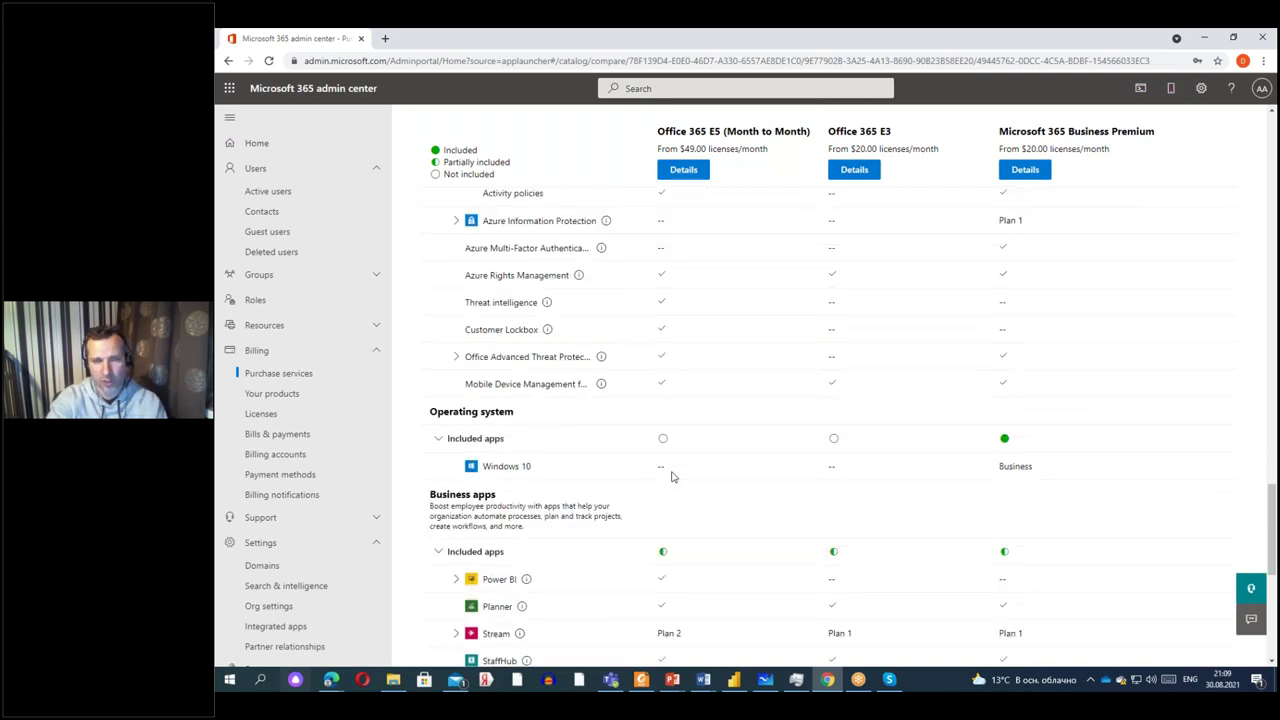
pyautogui.scroll(-2, 672, 477)
pyautogui.scroll(-3, 707, 392)
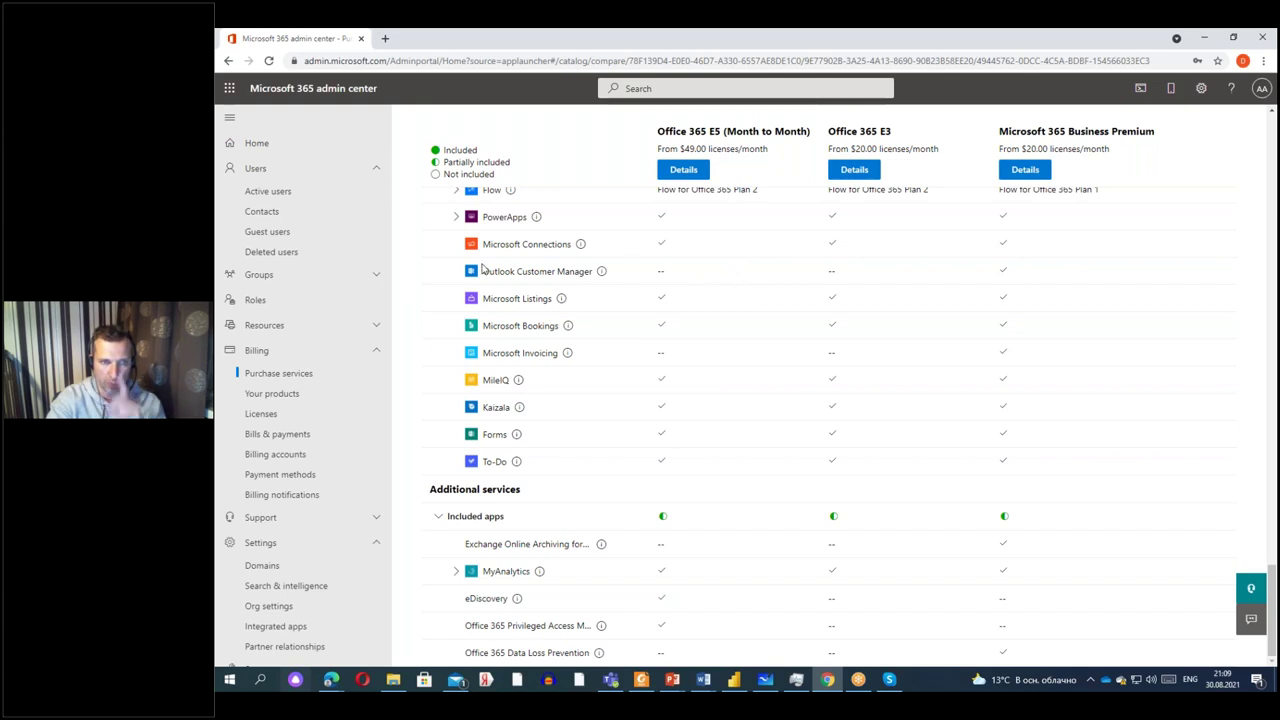
pyautogui.click(280, 195)
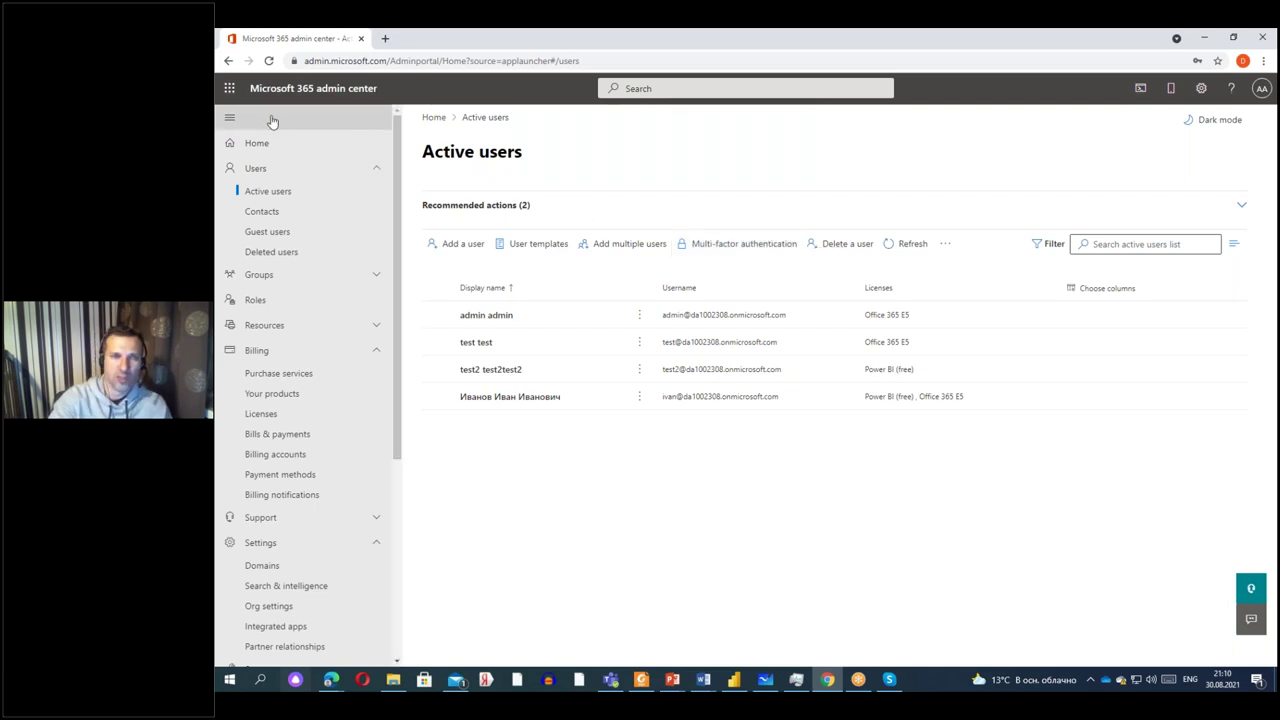
# Go to All admin centers, listing Azure Active Directory, Compliance, Exchange and Teams.
pyautogui.click(230, 89)
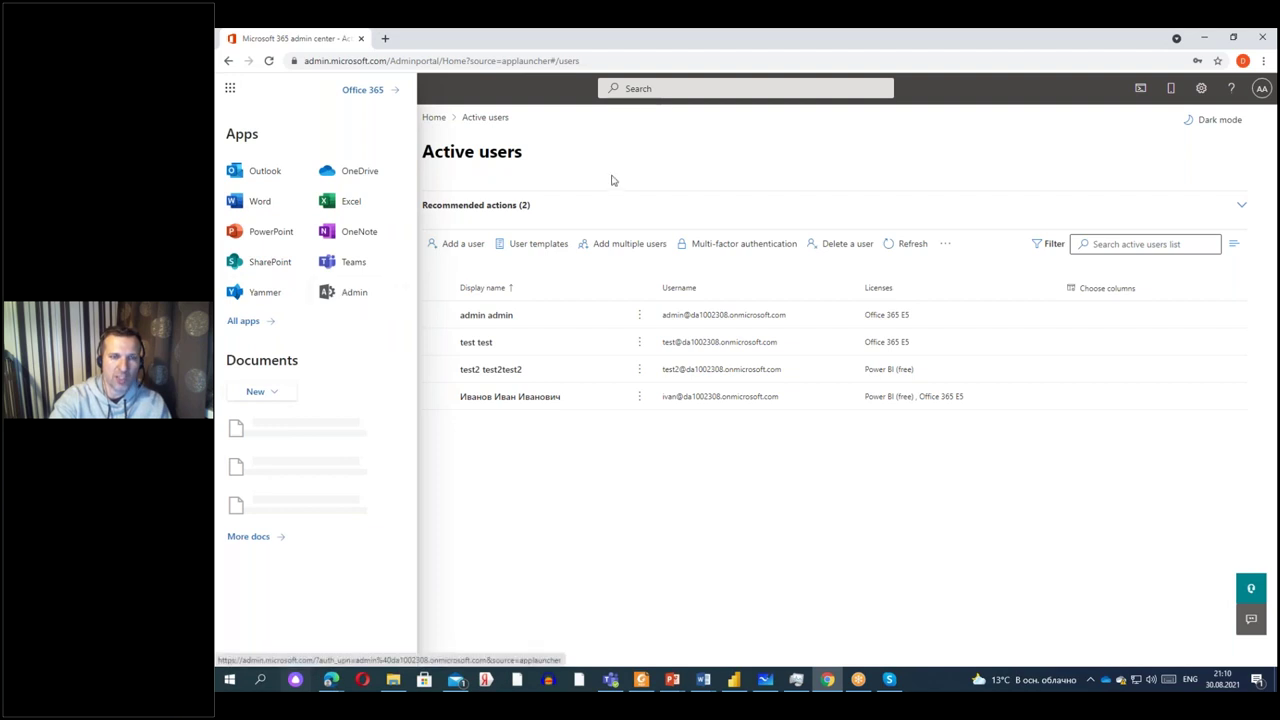
pyautogui.click(660, 181)
pyautogui.scroll(-3, 298, 394)
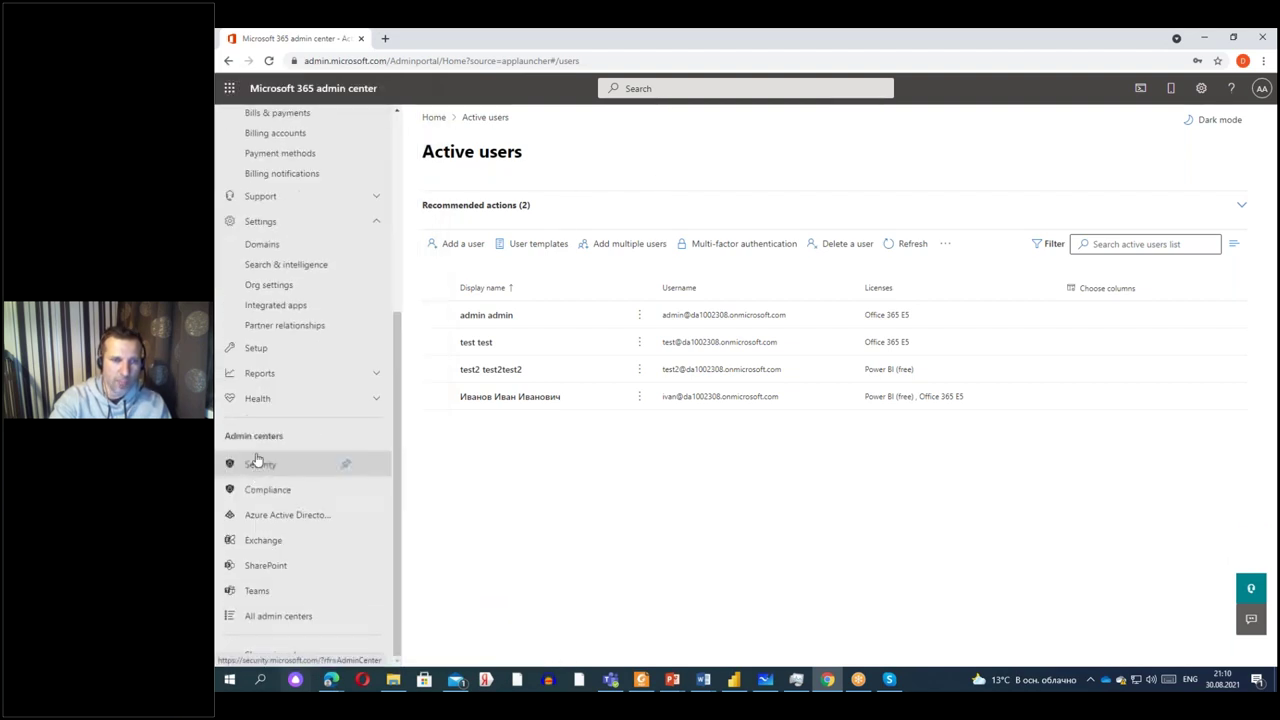
pyautogui.click(272, 617)
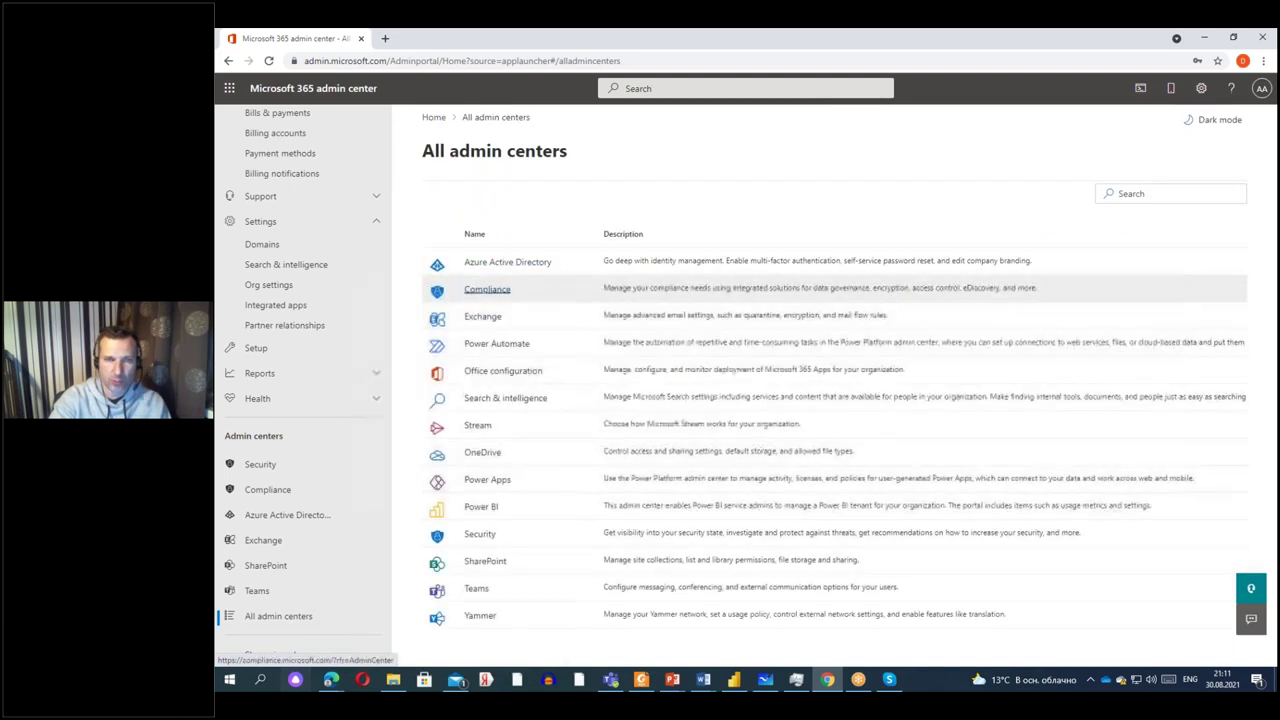
# Open Azure Active Directory admin center in a new tab, skipping the account-protection prompt.
pyautogui.click(484, 266)
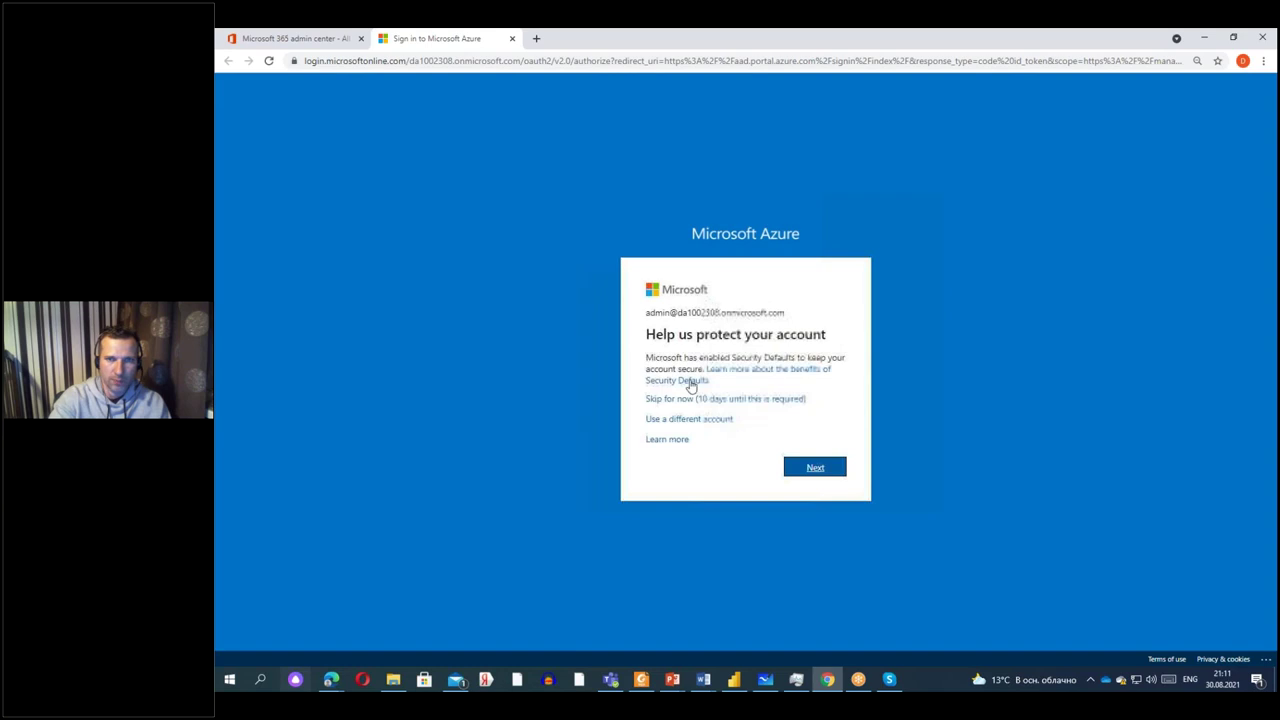
pyautogui.click(692, 406)
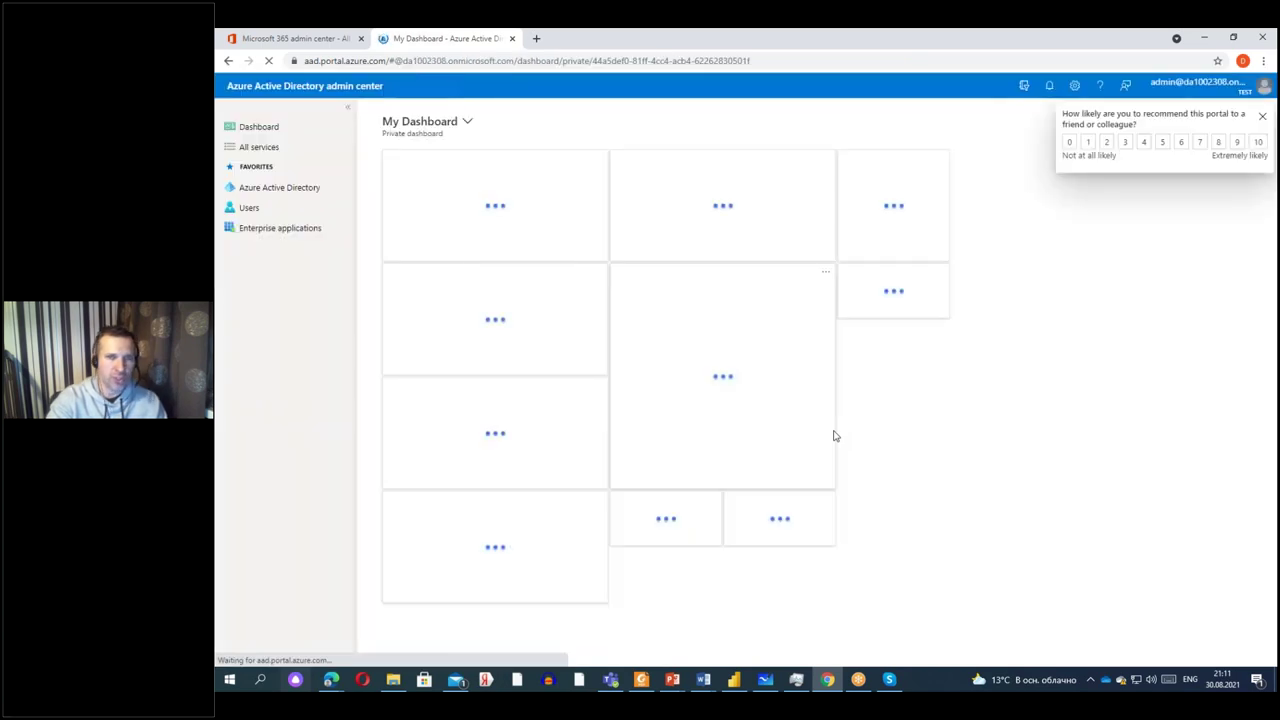
# Inspect the Azure AD All users list, New user option and Bulk operations, then return to Microsoft 365 admin center.
pyautogui.click(249, 208)
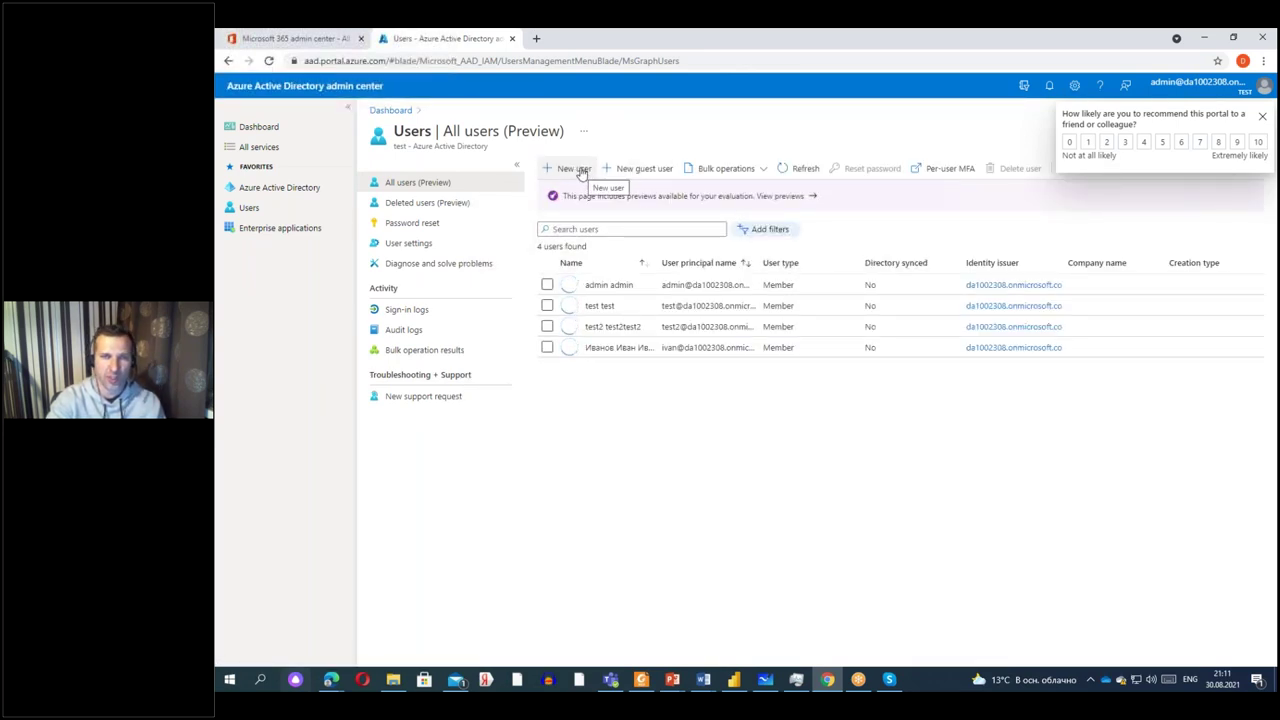
pyautogui.click(566, 170)
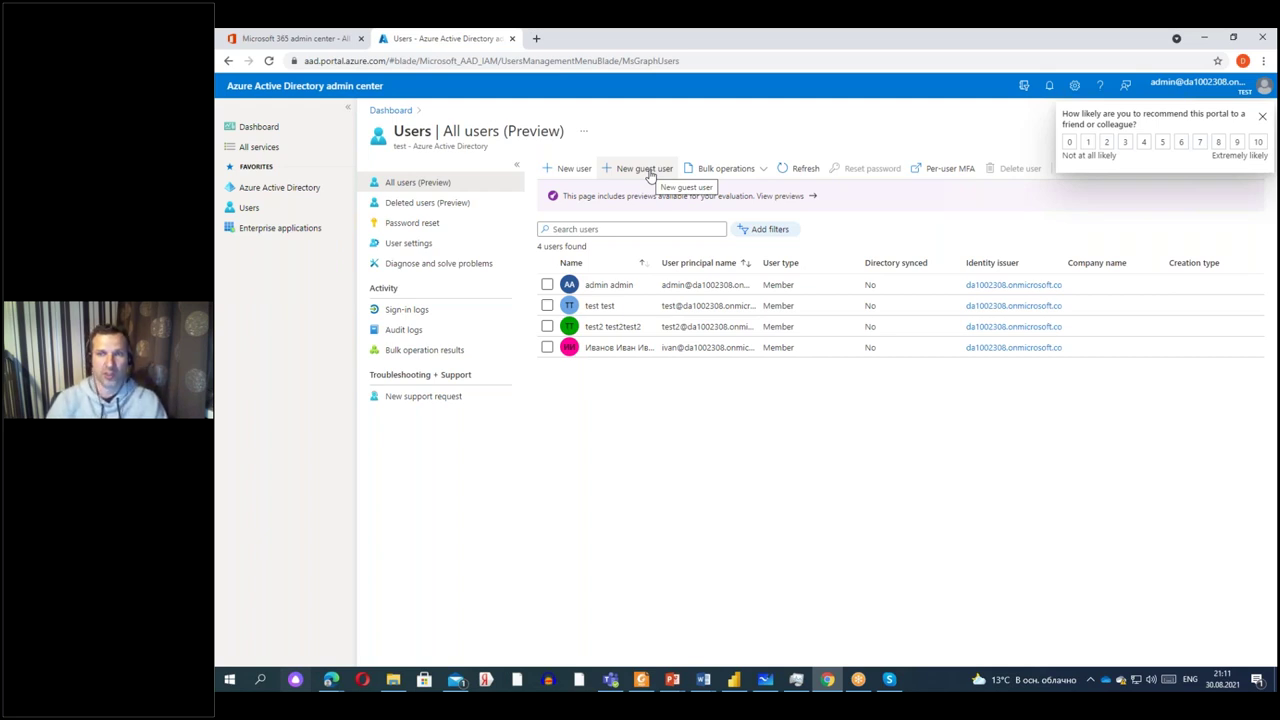
pyautogui.click(762, 171)
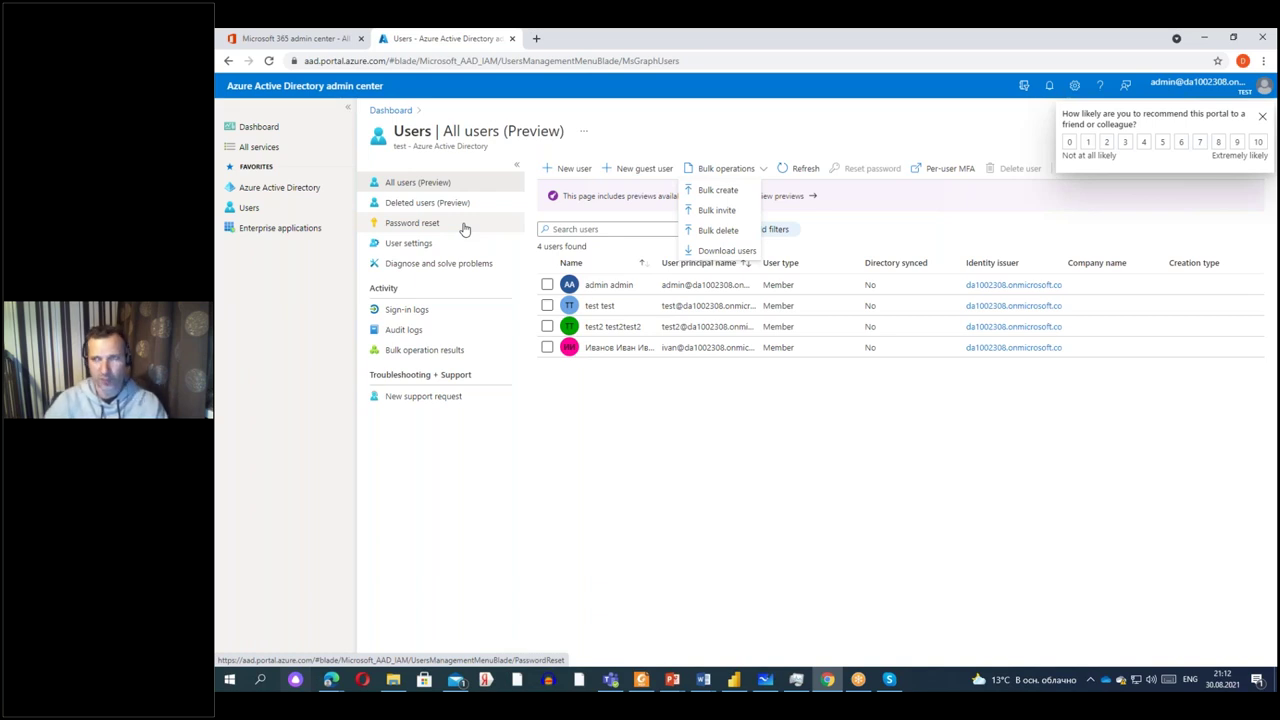
pyautogui.click(316, 38)
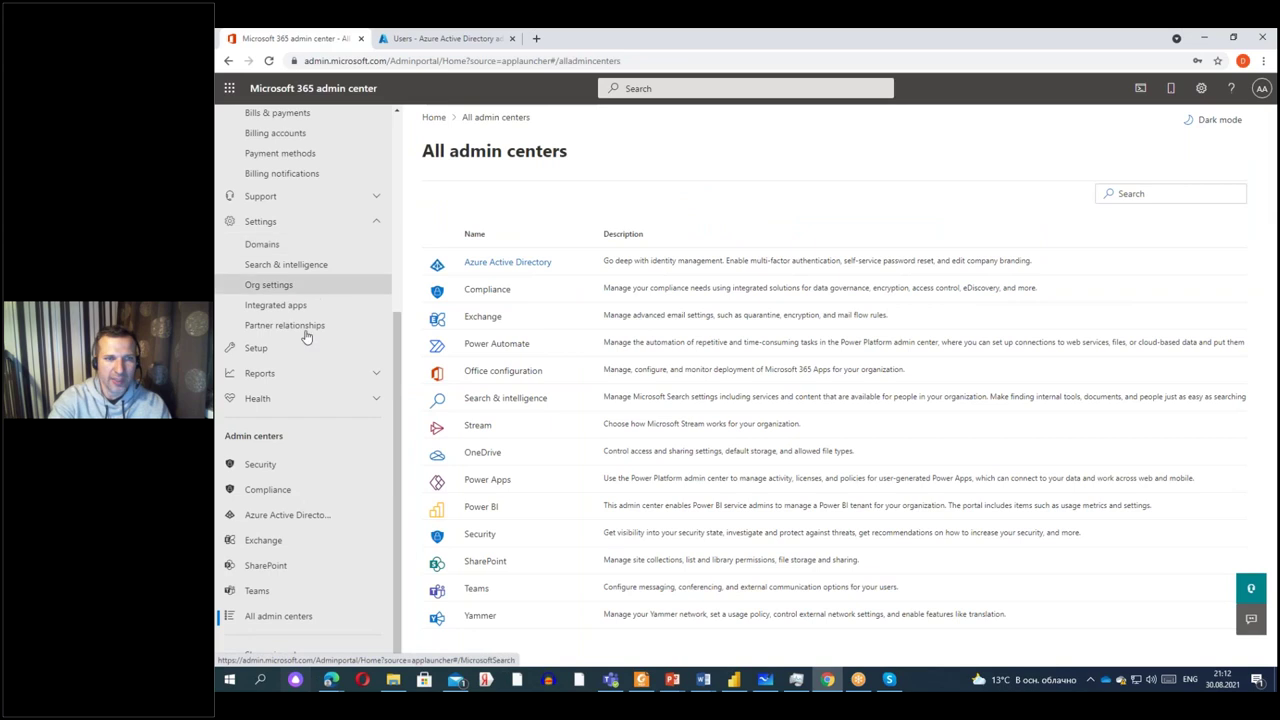
# Open Reports > Usage to show the past-30-days Active users chart.
pyautogui.click(267, 374)
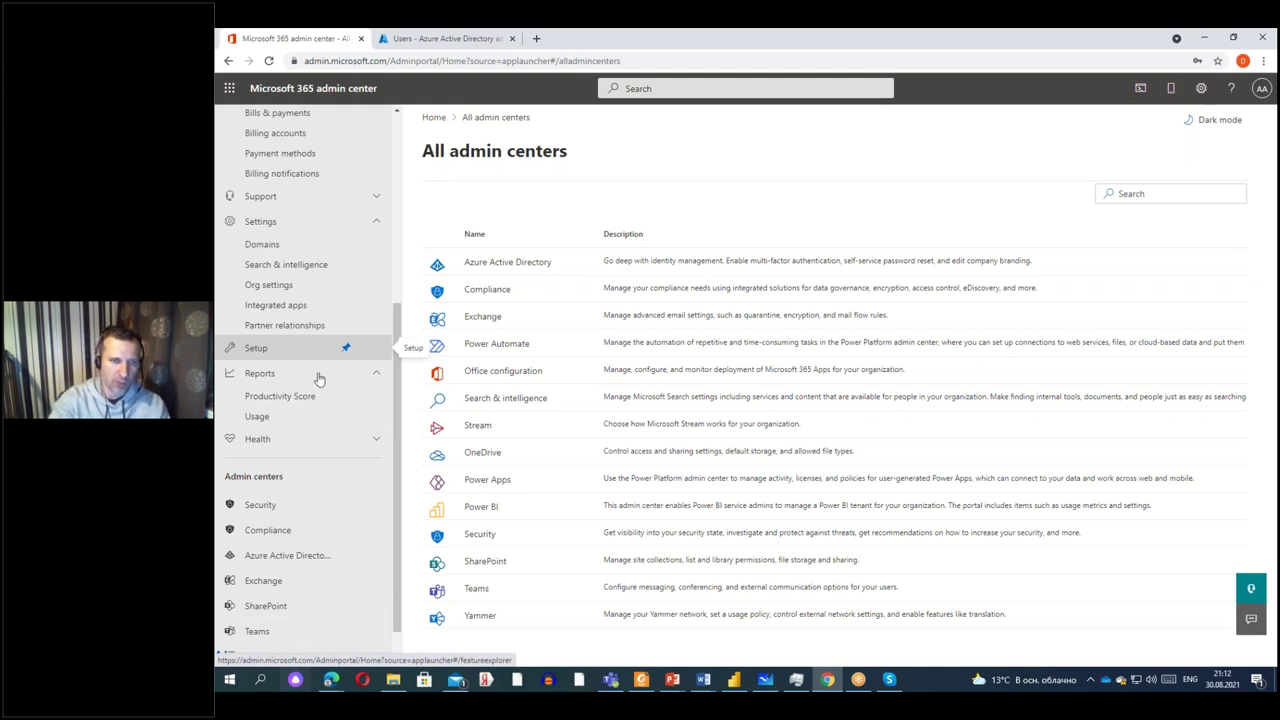
pyautogui.click(260, 416)
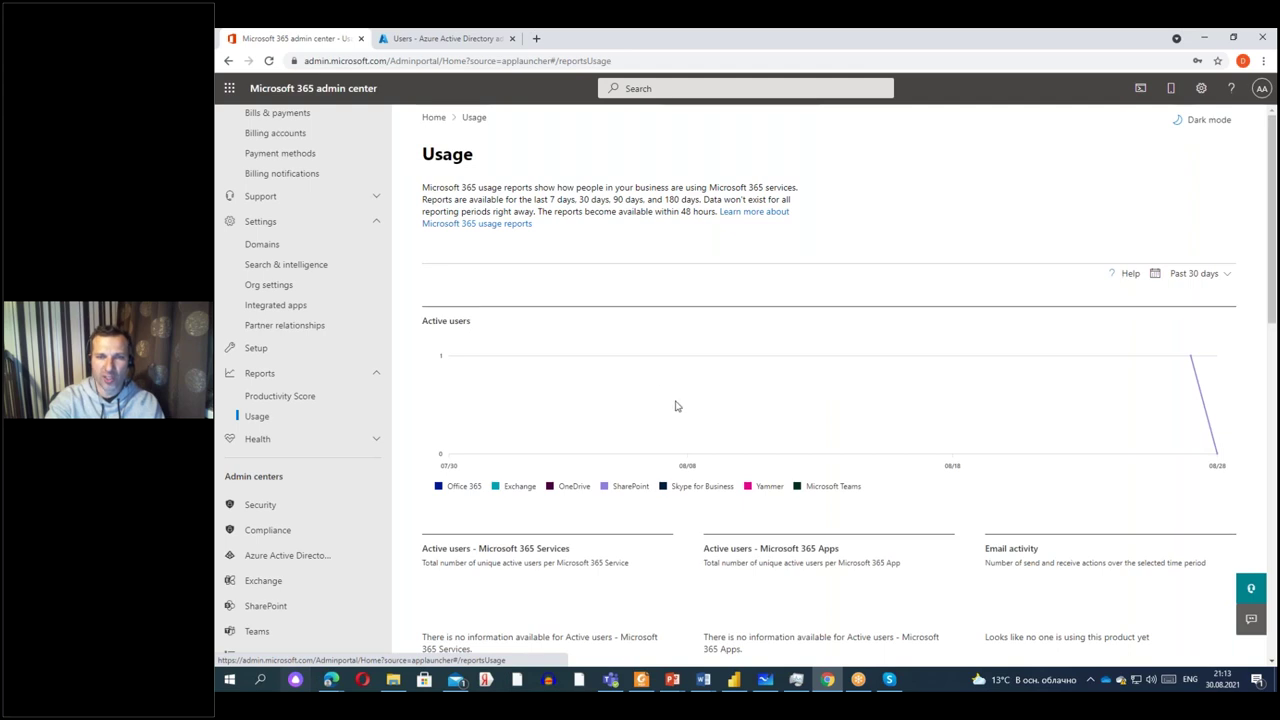
# Review the Usage cards down to Microsoft 365 usage analytics, and minimize Power BI Desktop again.
pyautogui.scroll(-3, 677, 405)
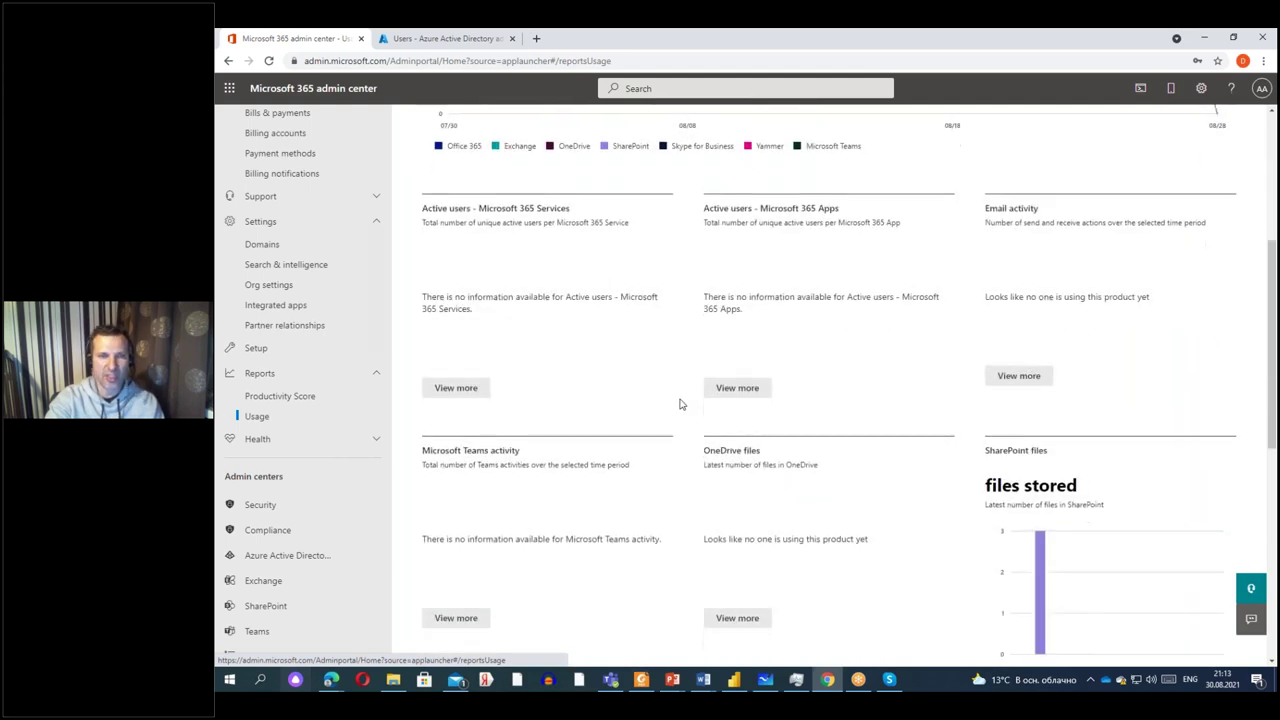
pyautogui.scroll(-2, 679, 404)
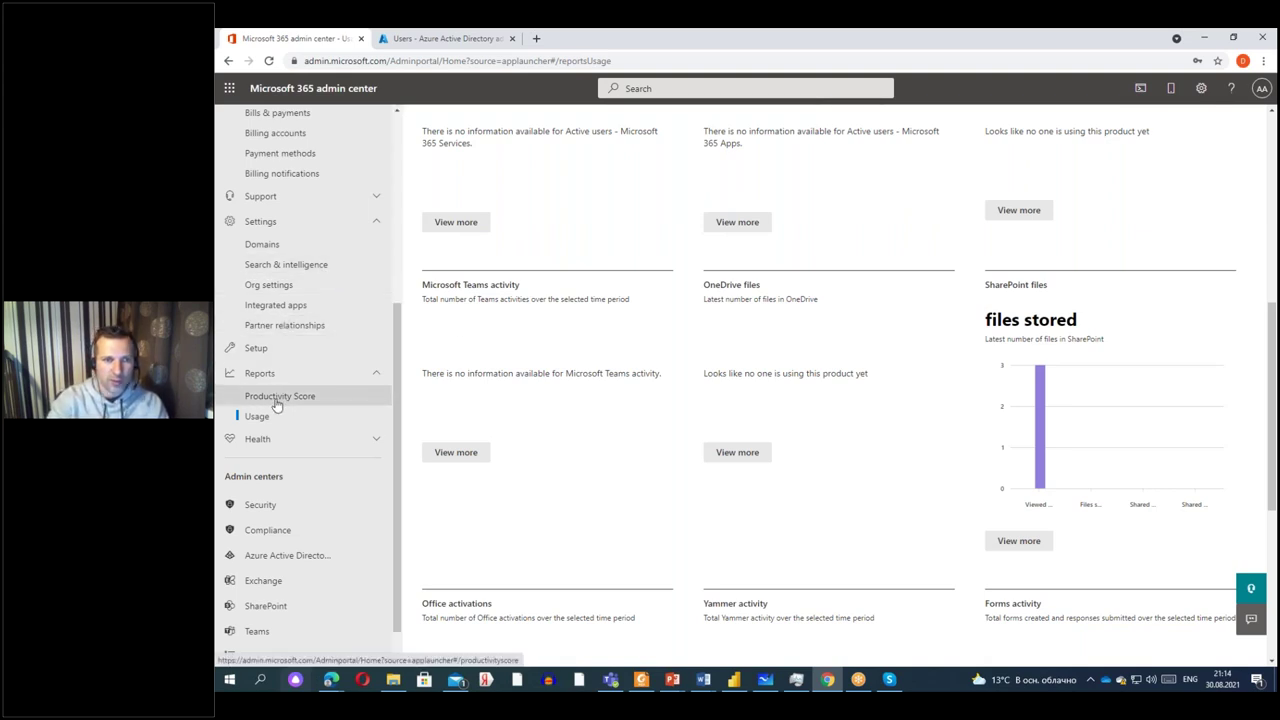
pyautogui.scroll(-4, 803, 420)
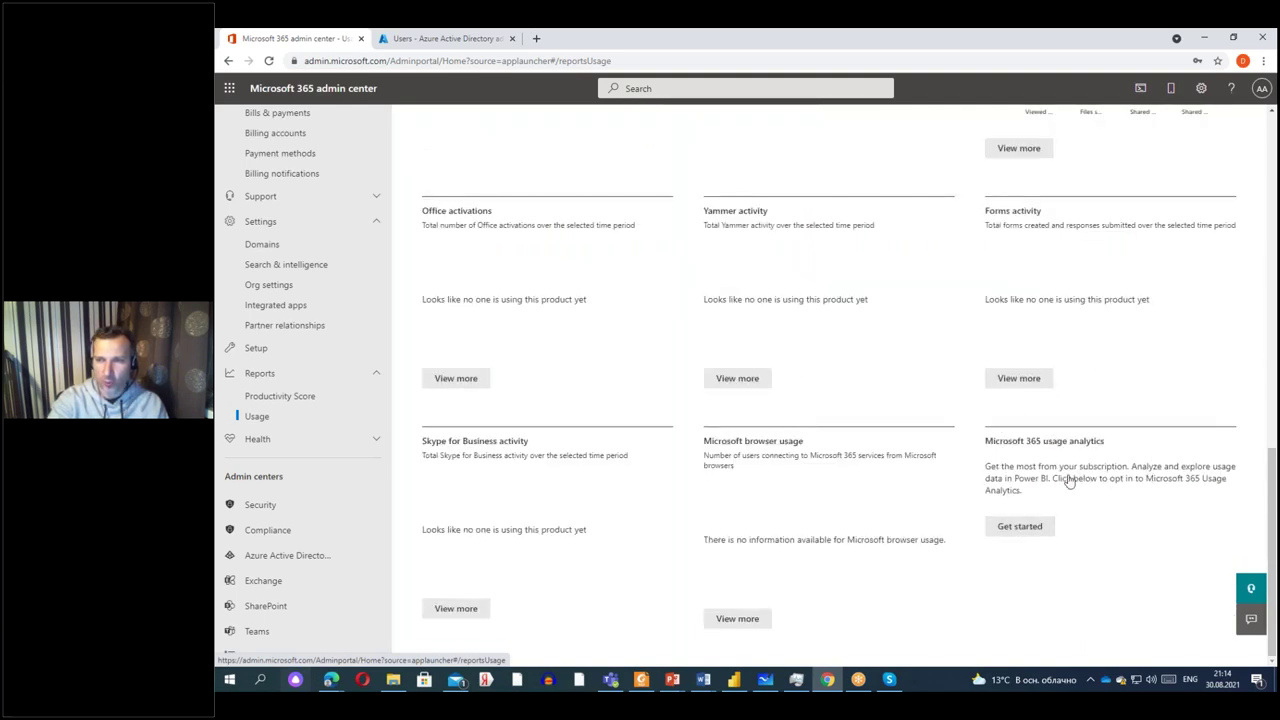
pyautogui.click(735, 680)
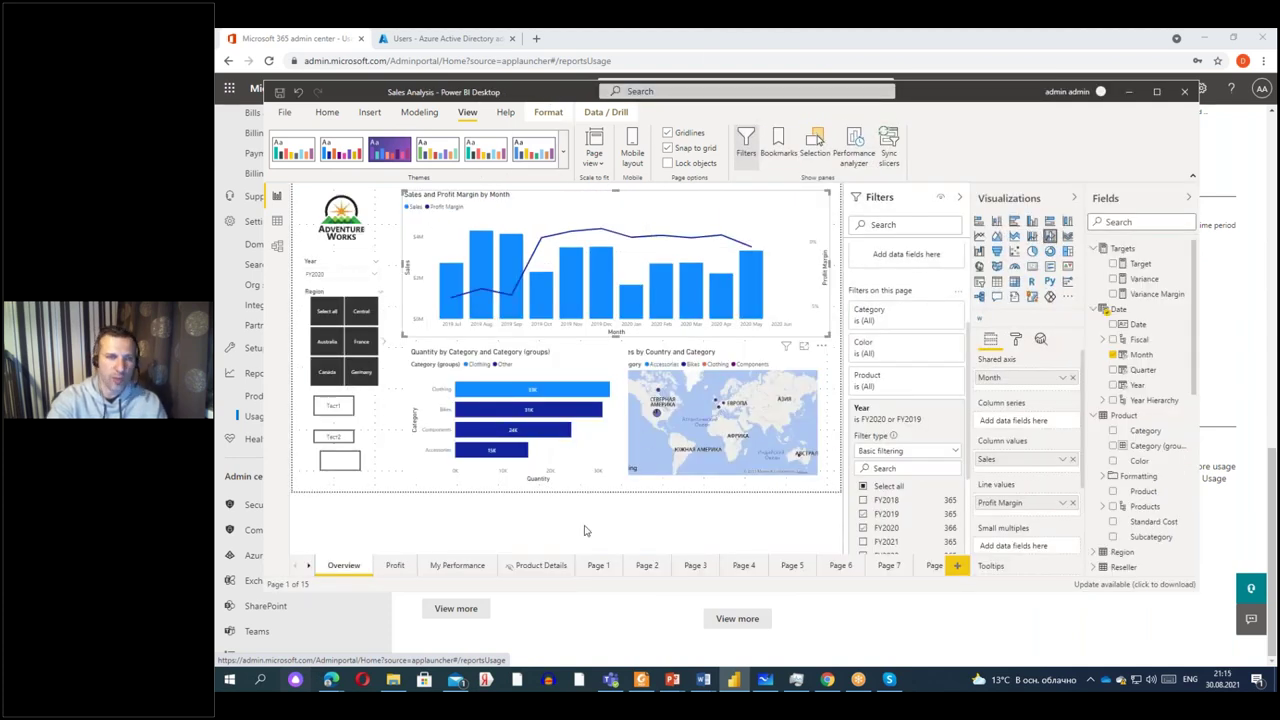
pyautogui.click(1128, 92)
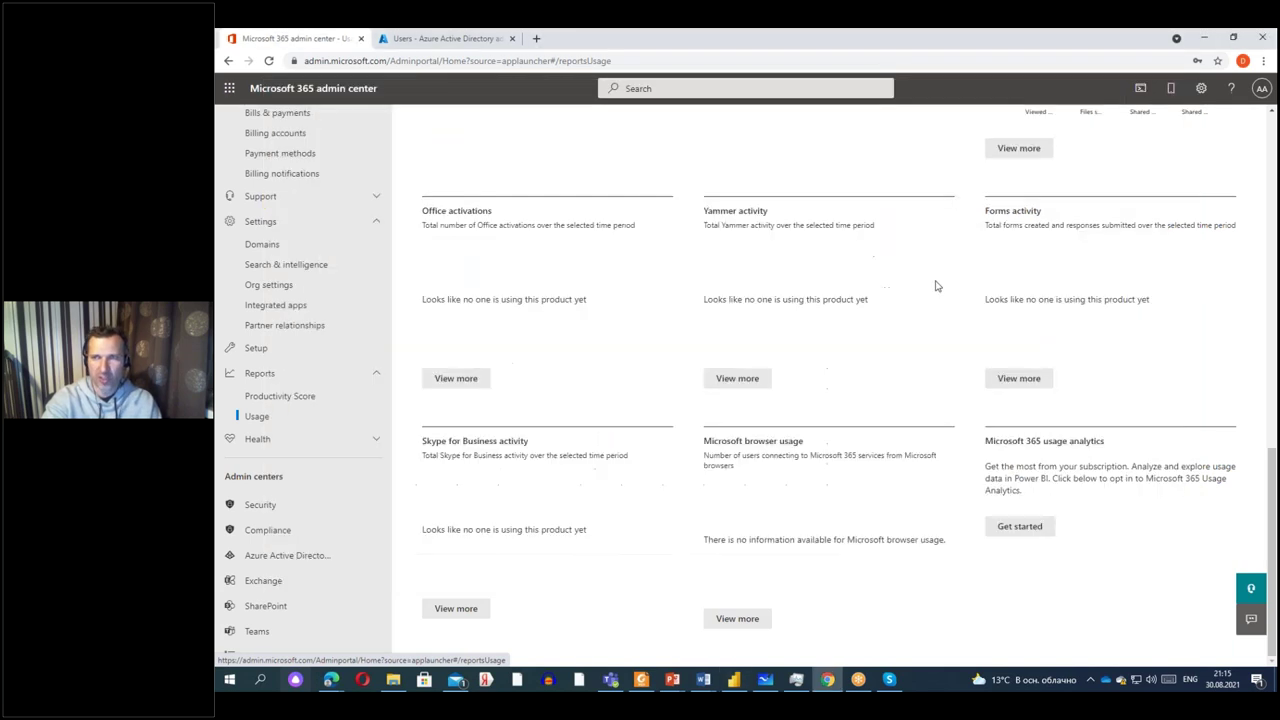
# Launch Power BI from the app launcher's All apps list.
pyautogui.click(229, 89)
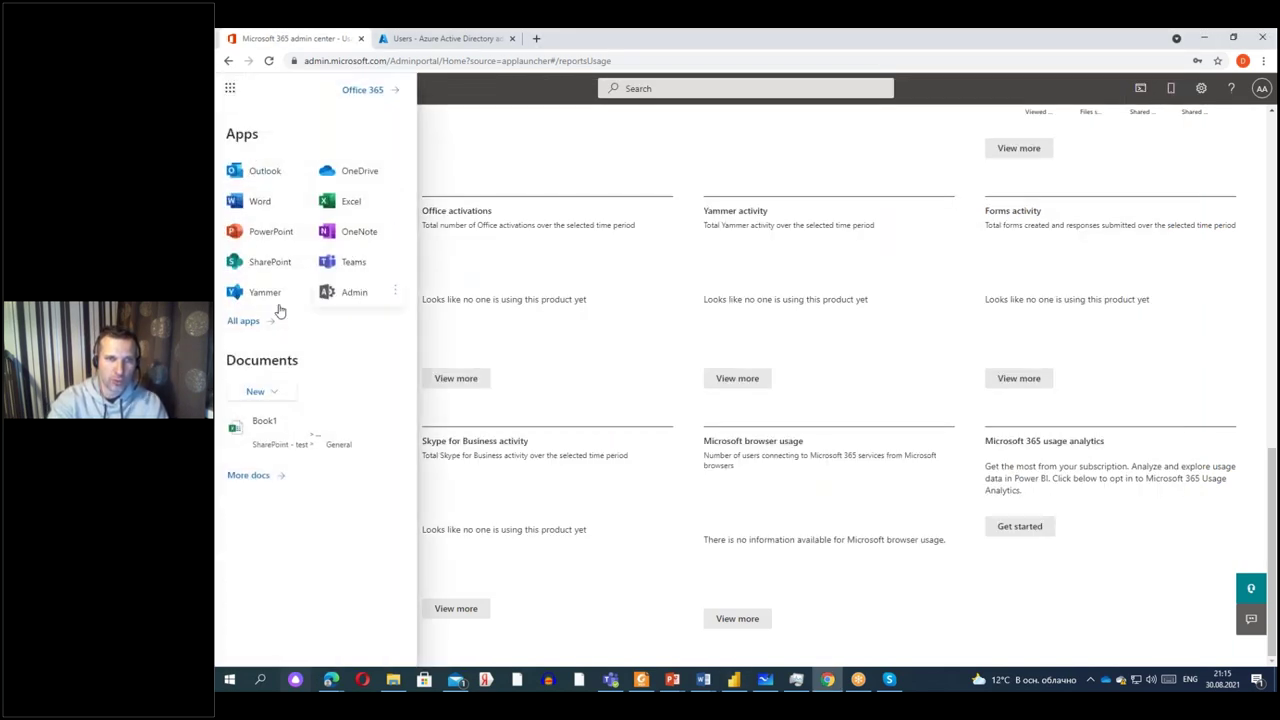
pyautogui.click(246, 320)
pyautogui.scroll(-3, 286, 449)
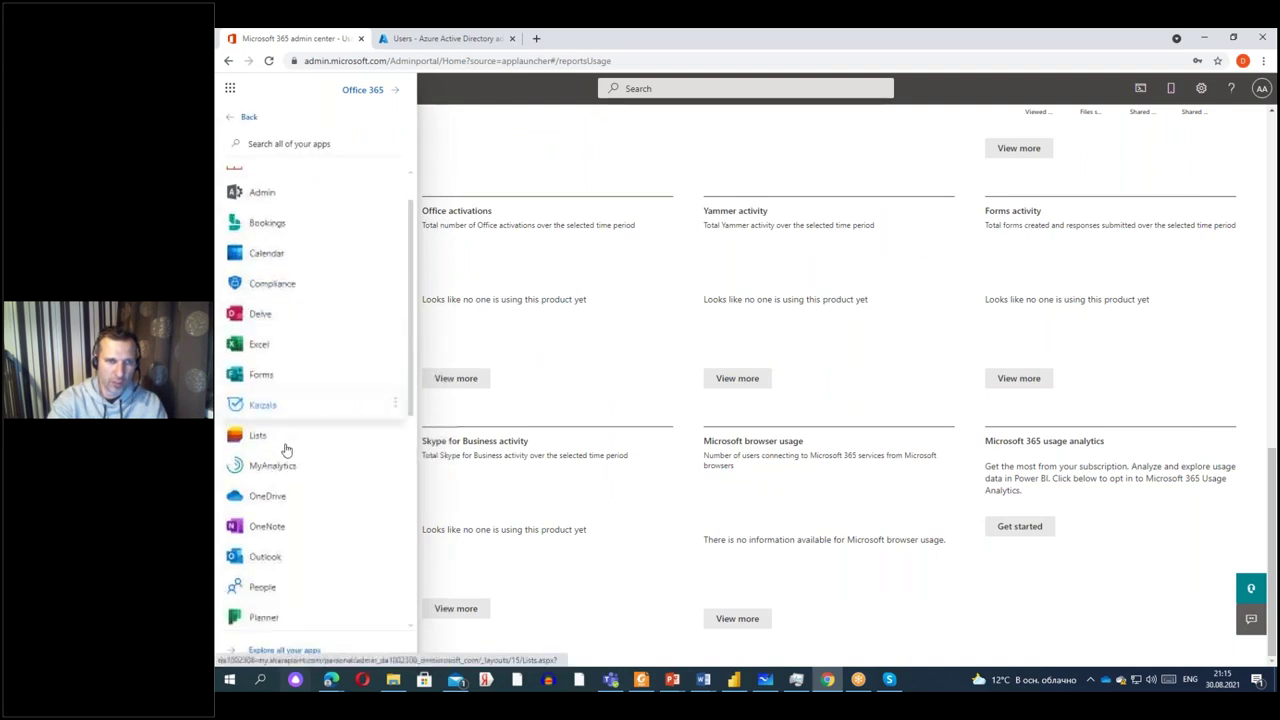
pyautogui.scroll(-3, 268, 537)
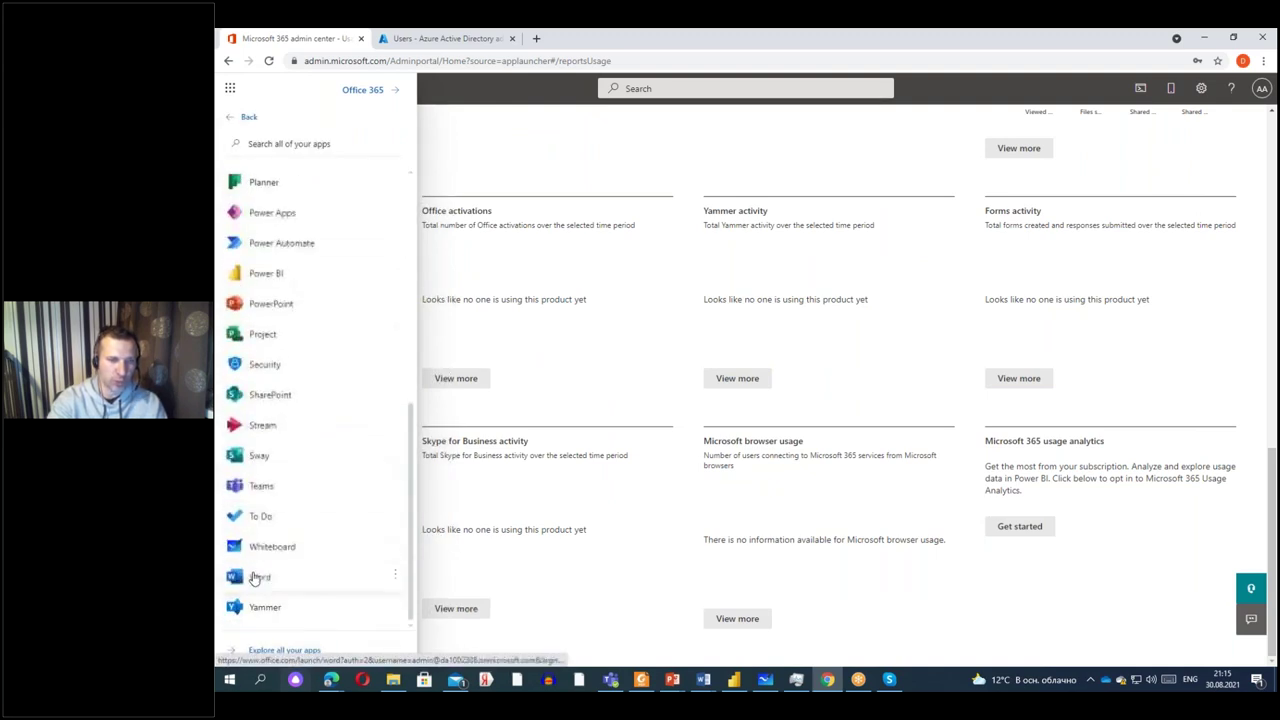
pyautogui.click(268, 281)
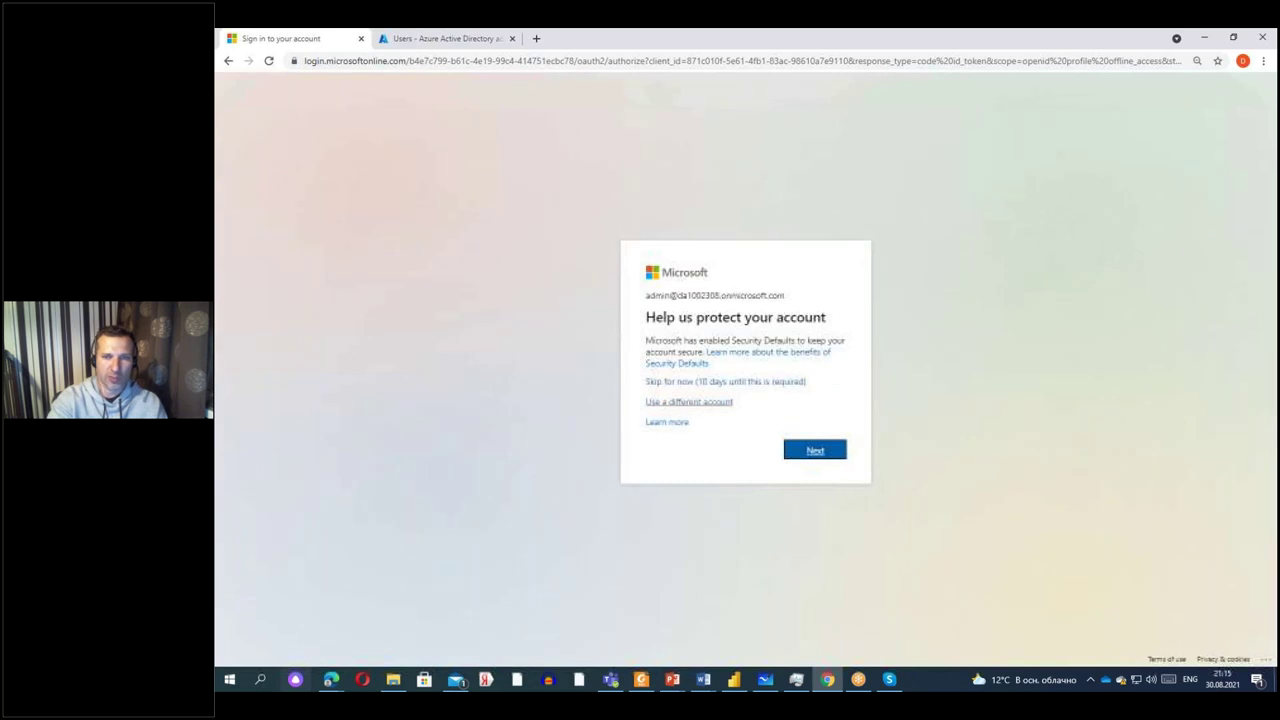
# Skip the Power BI sign-in prompt and return to the Azure AD All users tab.
pyautogui.click(680, 383)
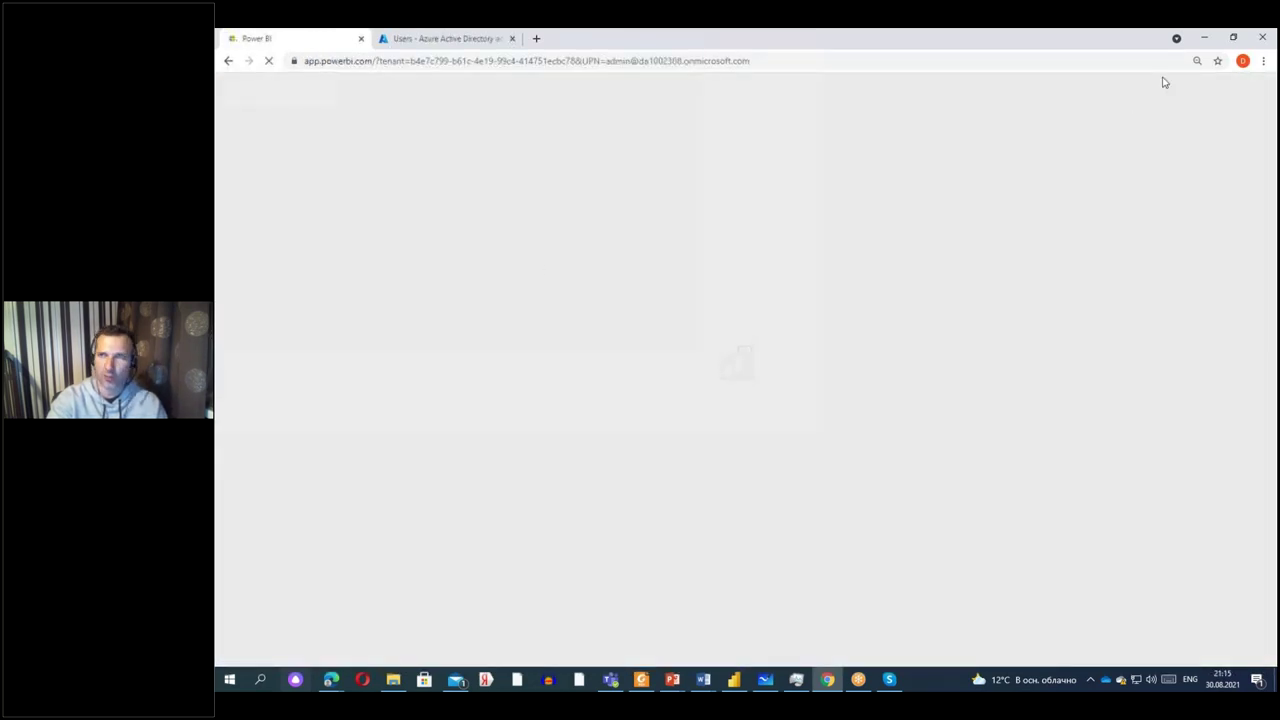
pyautogui.click(418, 38)
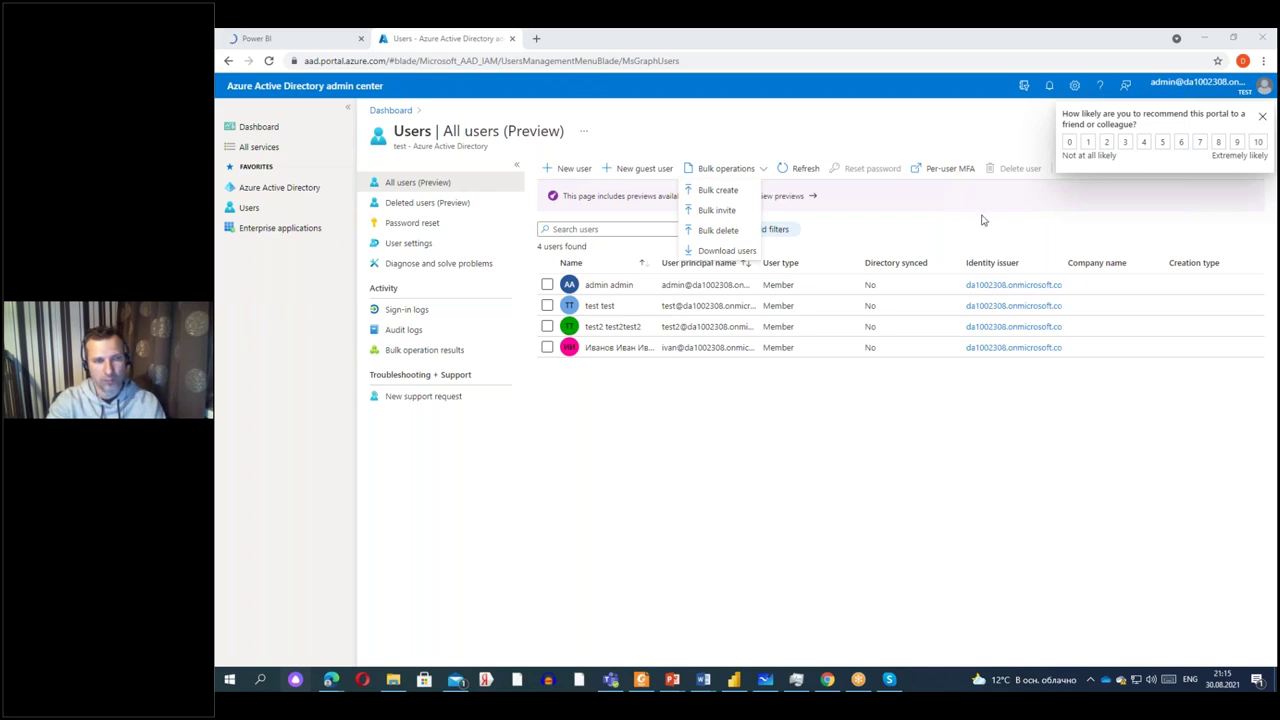
# Dismiss the Bulk operations menu and survey popup, then view the loaded Power BI home page.
pyautogui.click(1184, 178)
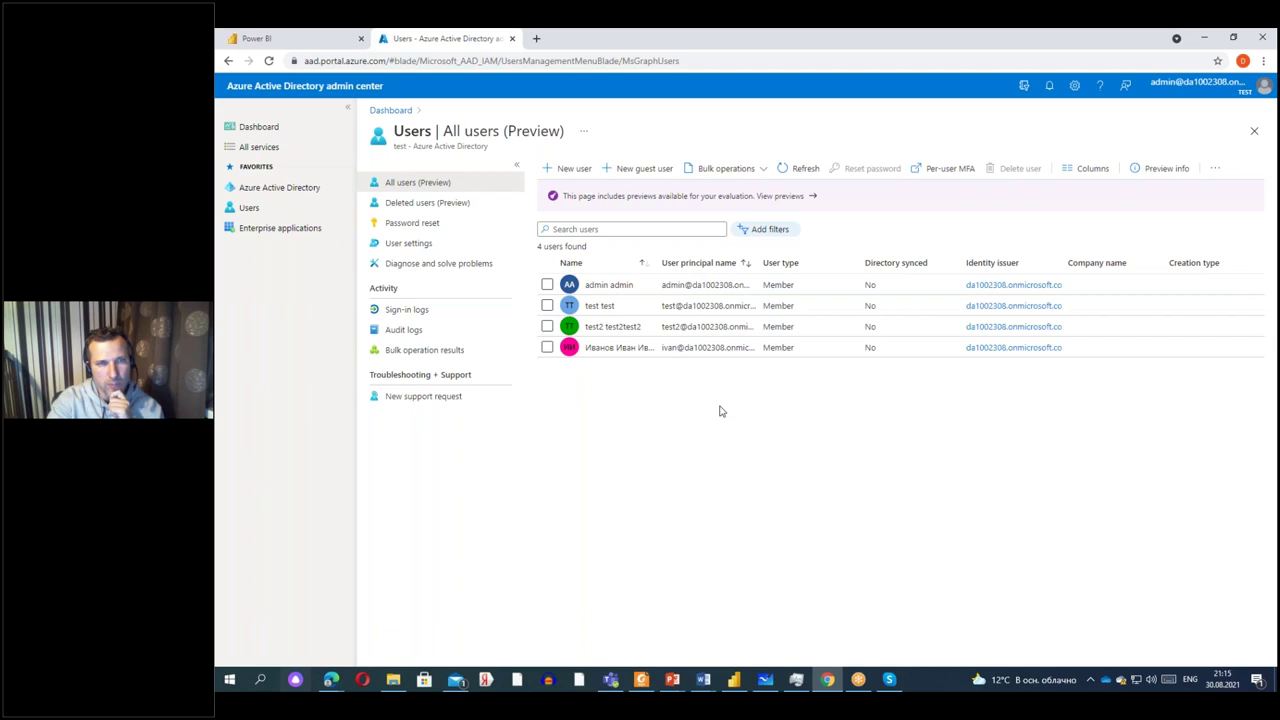
pyautogui.click(333, 42)
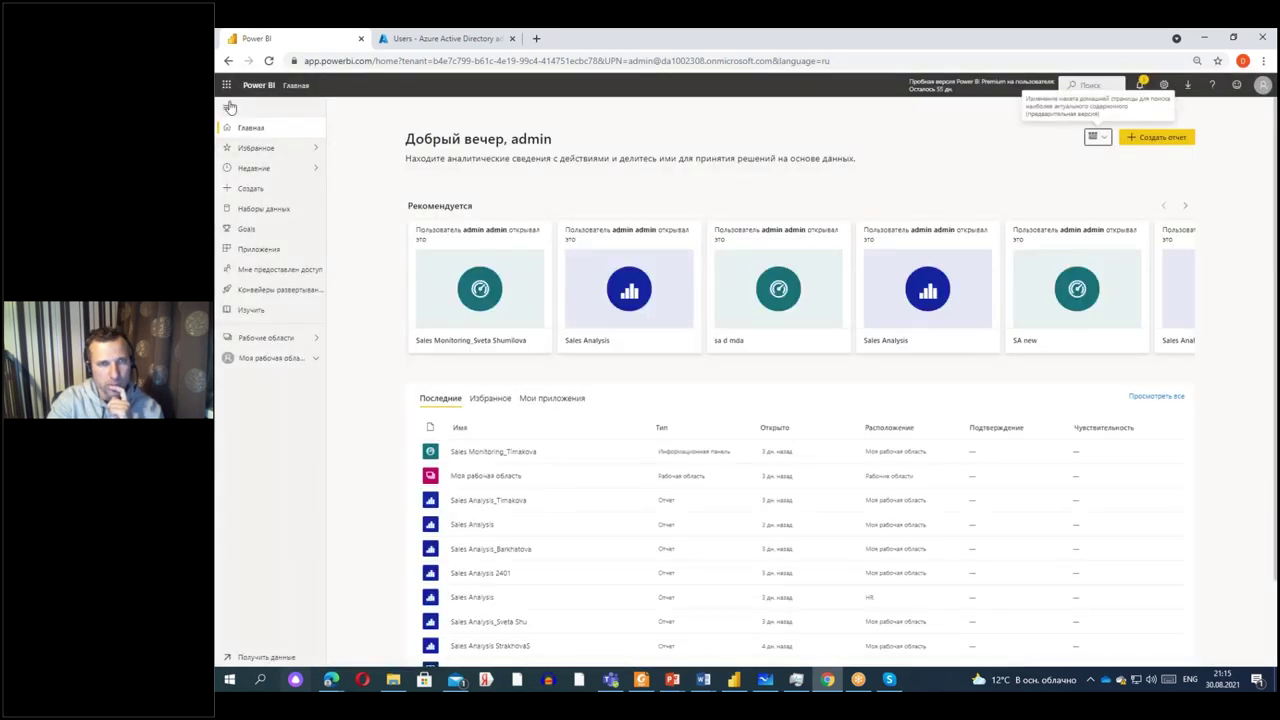
# Launch Project from the app launcher's All apps list.
pyautogui.click(227, 86)
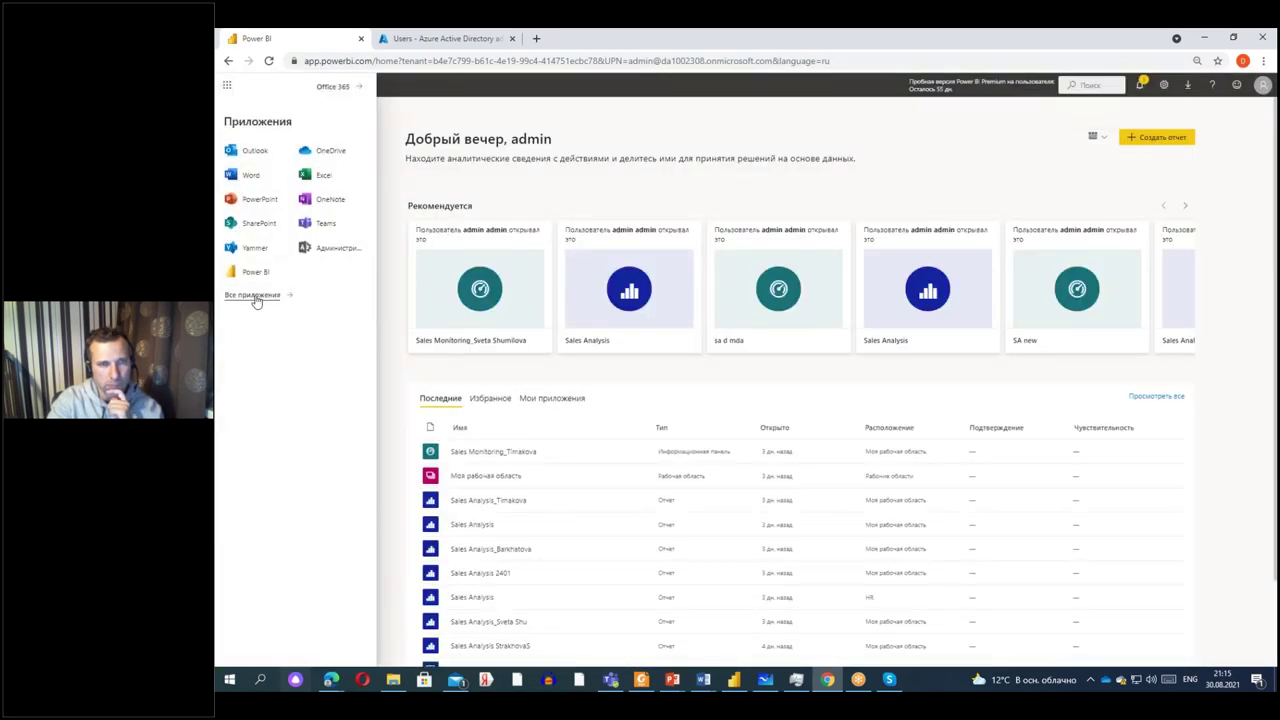
pyautogui.click(257, 294)
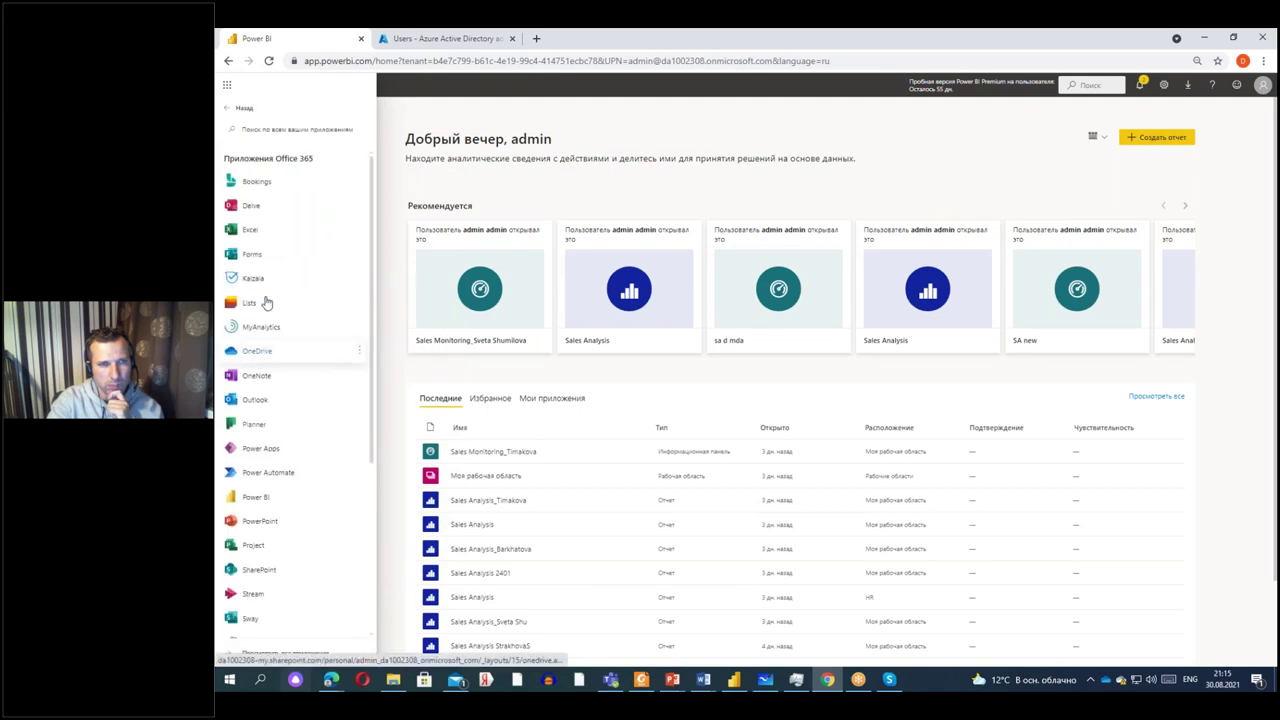
pyautogui.scroll(-4, 268, 311)
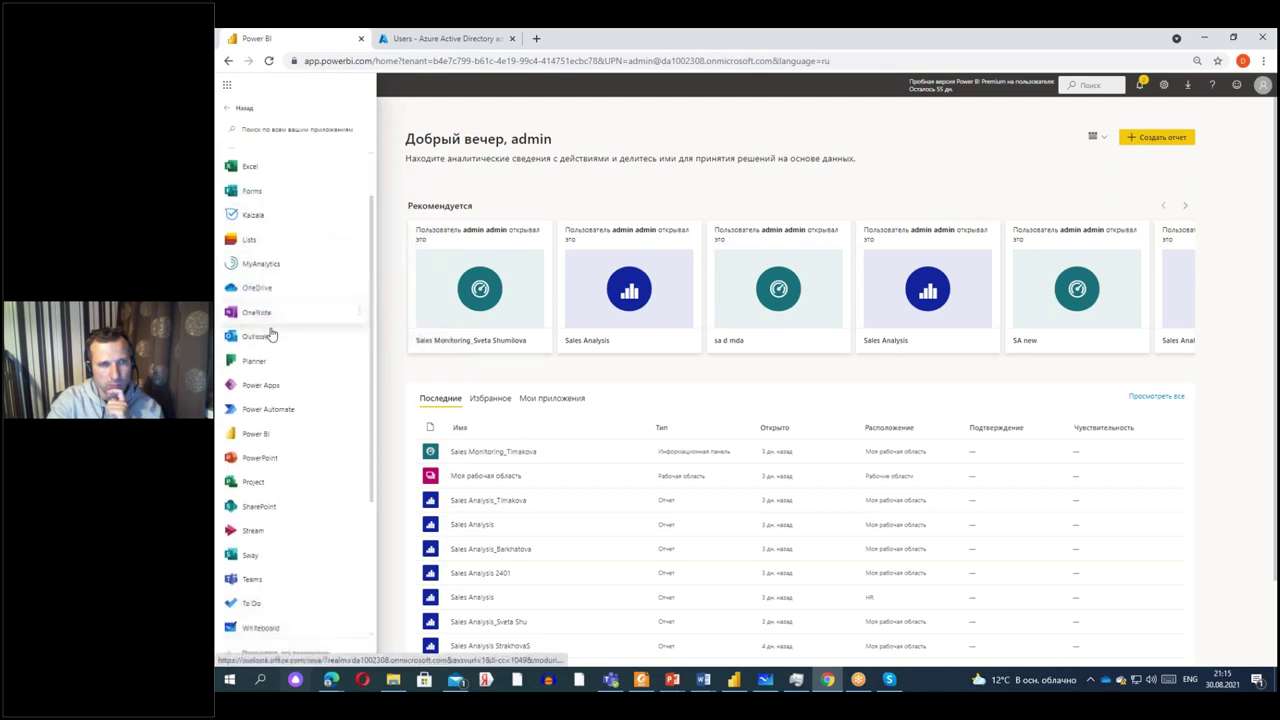
pyautogui.click(255, 307)
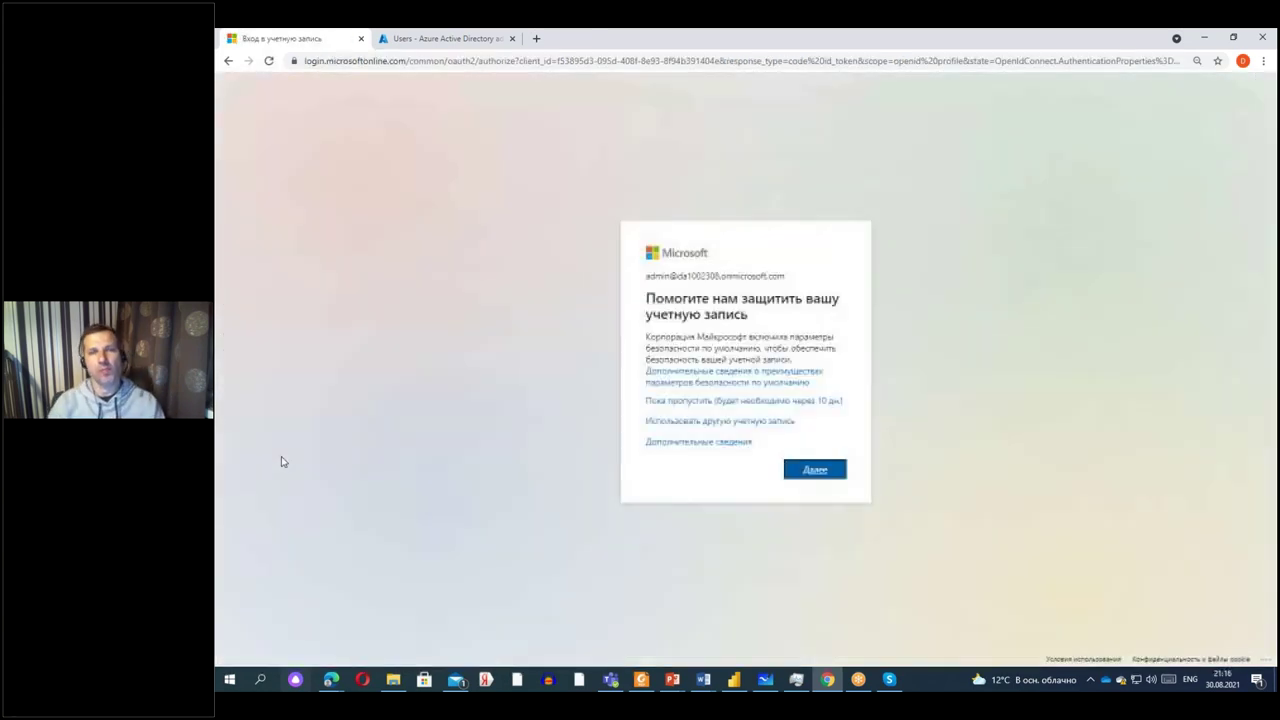
# Skip both Microsoft sign-in prompts so Project for the web loads with its no-license notice.
pyautogui.click(790, 401)
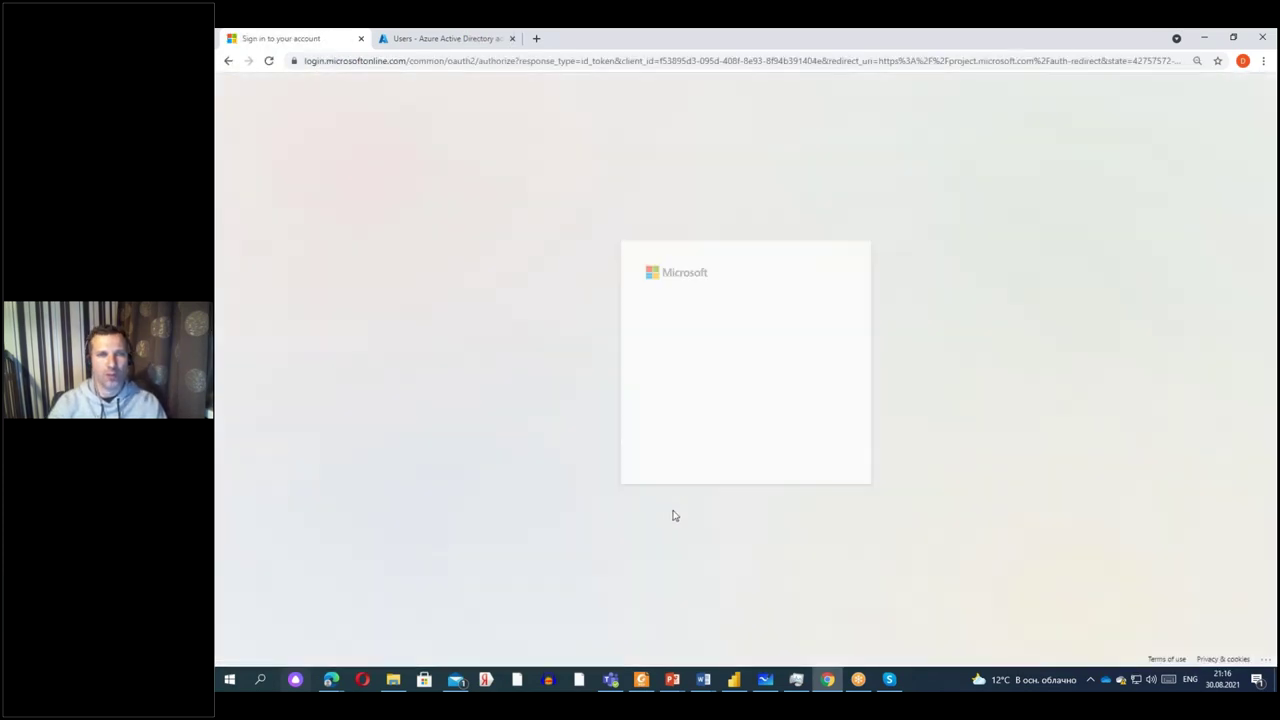
pyautogui.click(798, 381)
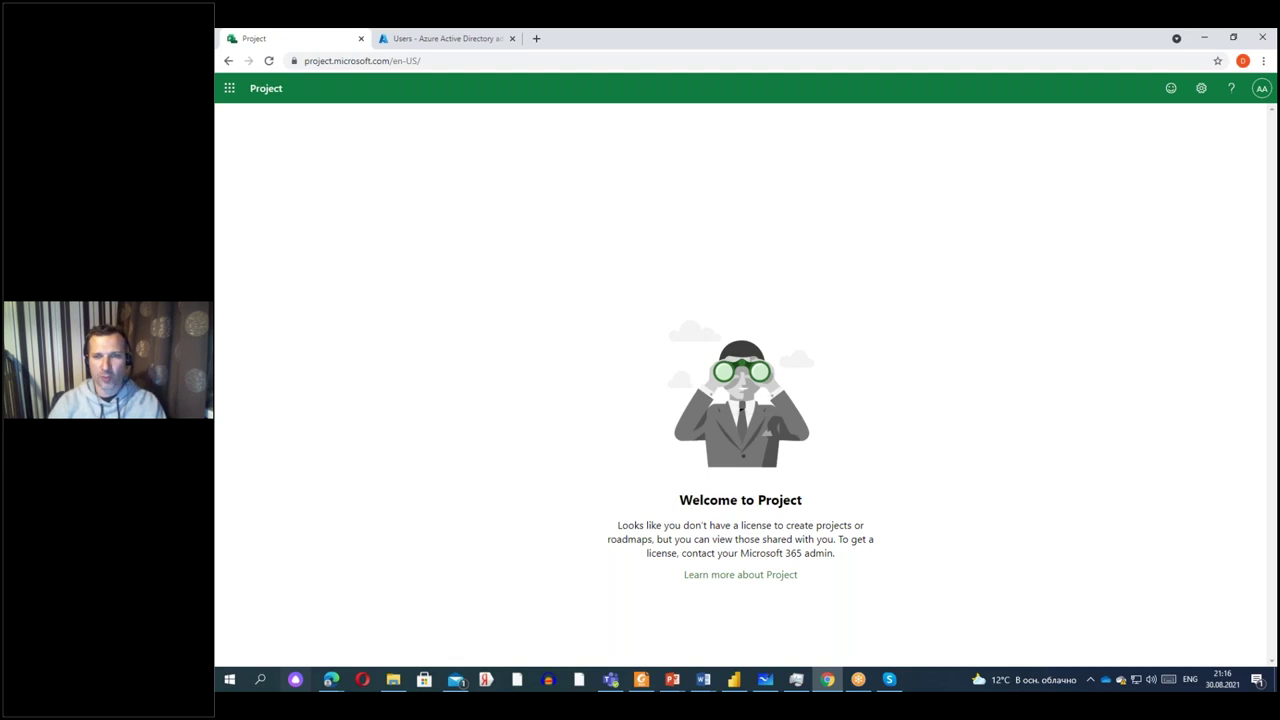
# Bring the Power BI Desktop Sales Analysis report in front of Project for the web.
pyautogui.click(740, 680)
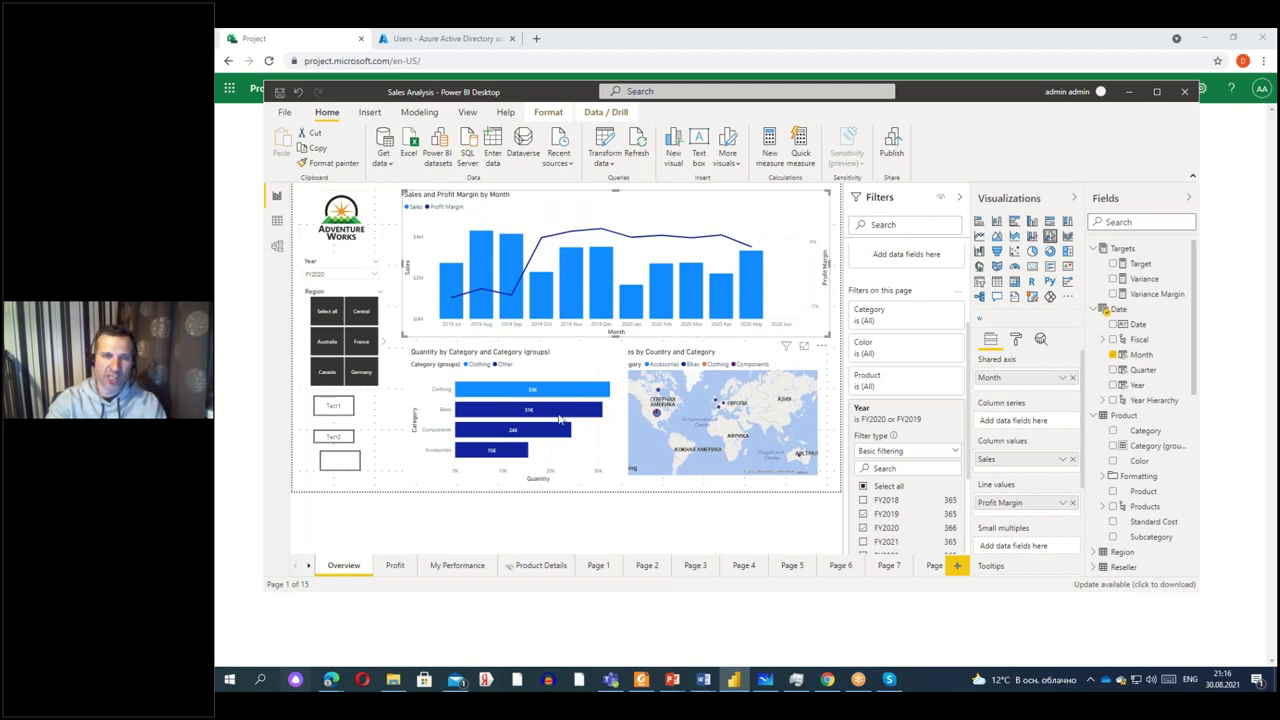
# Check the Bikes bar tooltip, then minimize Power BI Desktop to reveal the Project welcome page.
pyautogui.moveTo(522, 418)
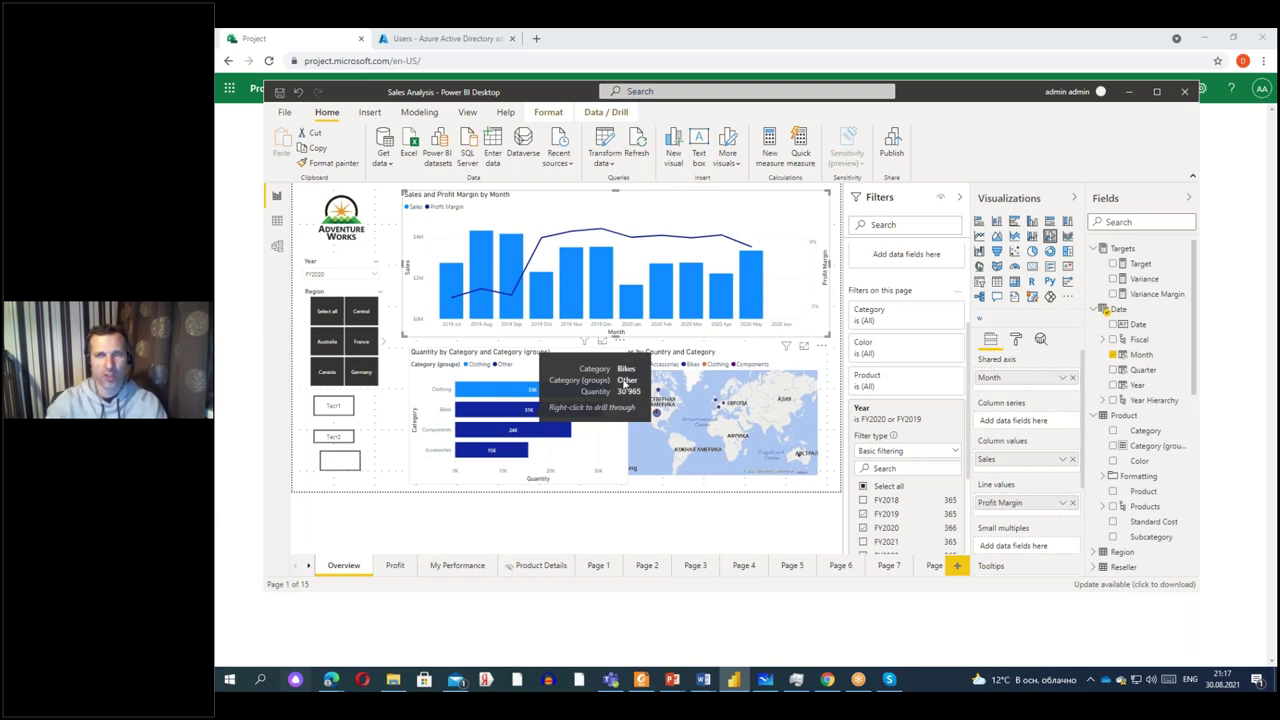
pyautogui.click(1129, 91)
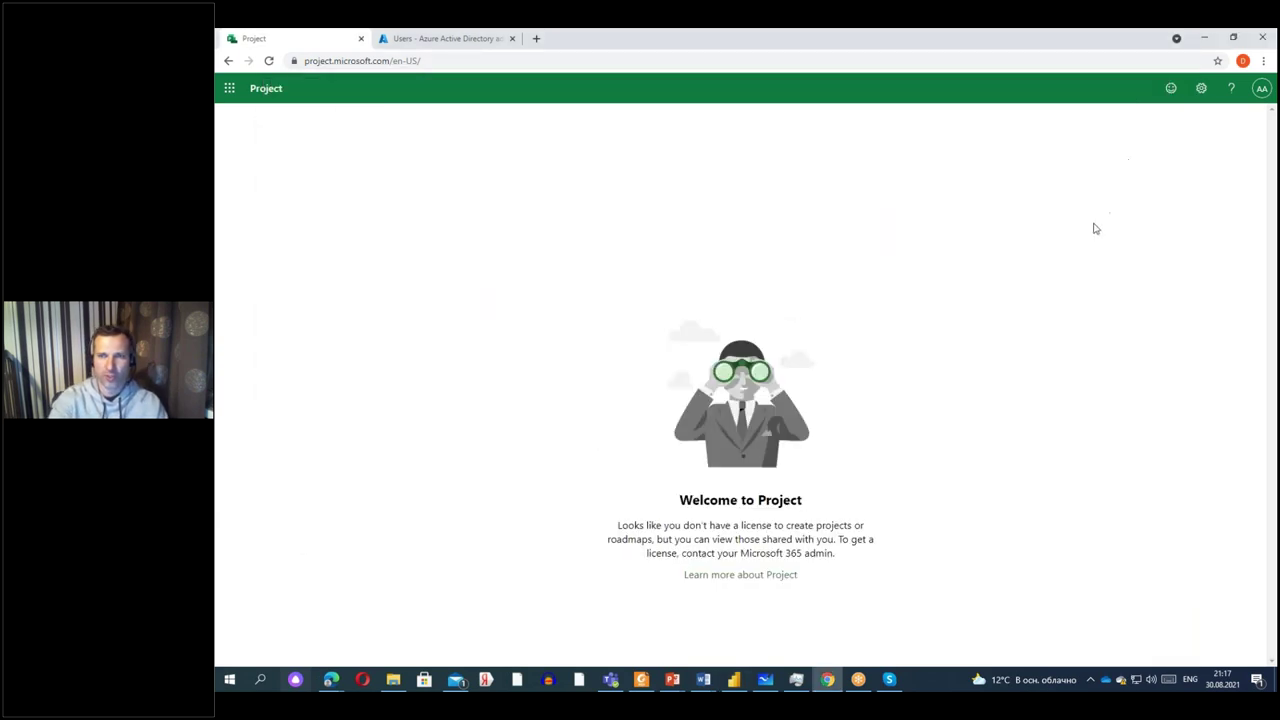
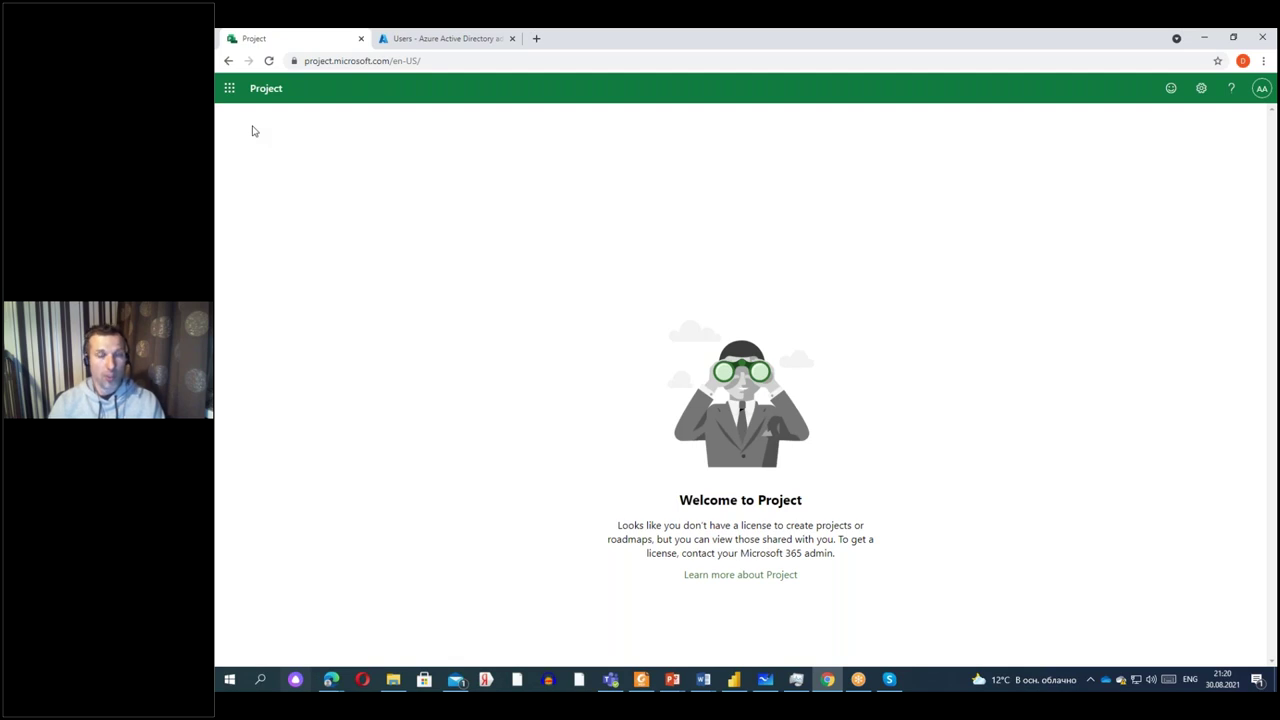
# Bring the Teams calendar window in front of the Project welcome page.
pyautogui.click(618, 680)
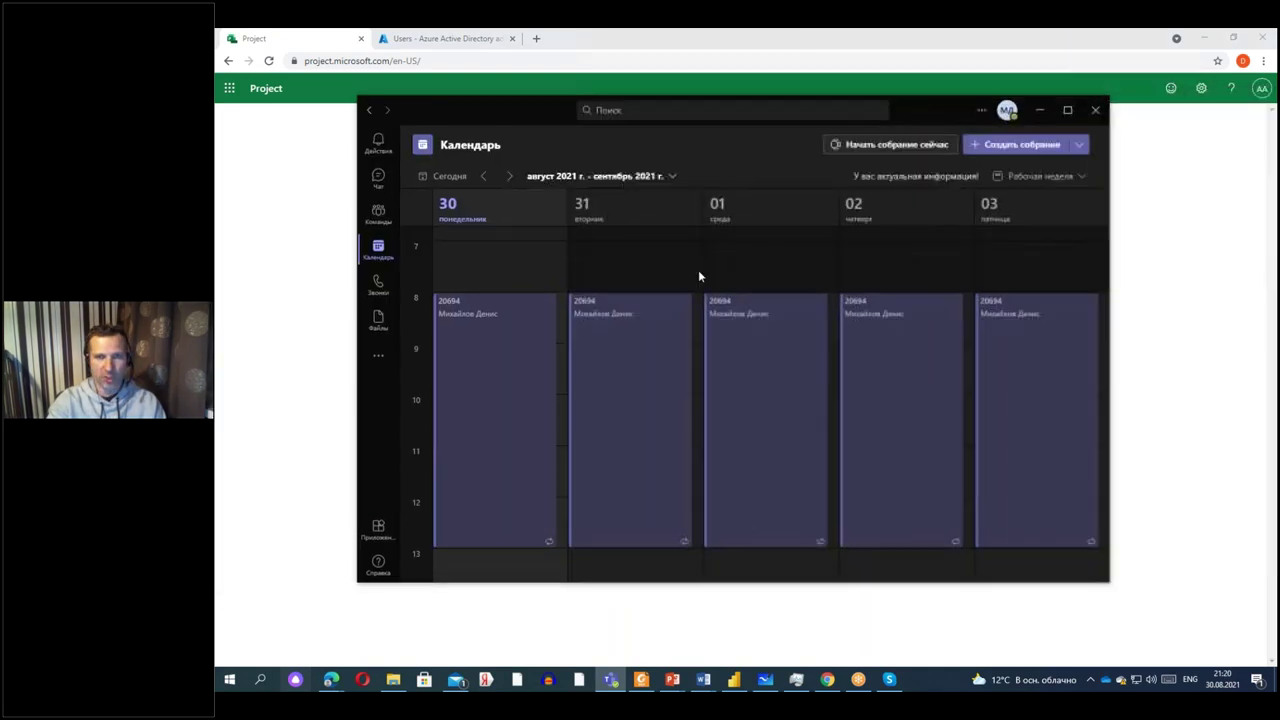
# Search Teams apps for 'project', view the Project app details, close them and minimize Teams.
pyautogui.click(374, 356)
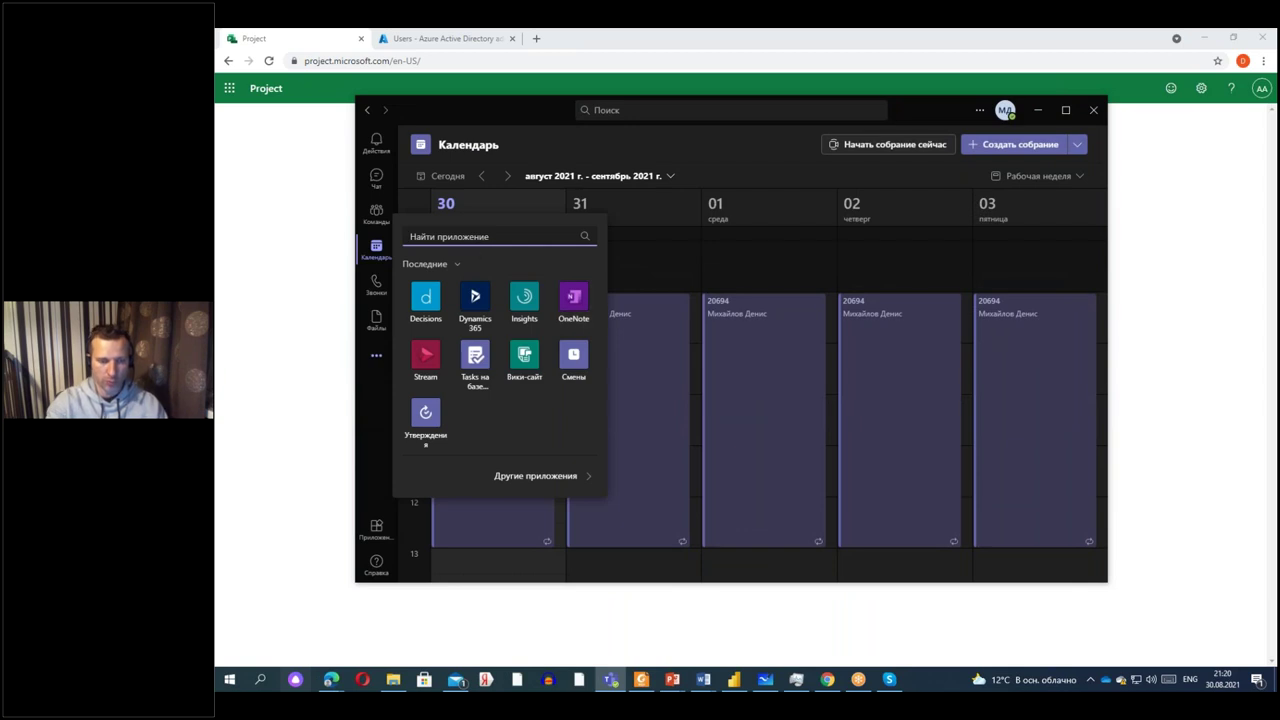
pyautogui.write('proj')
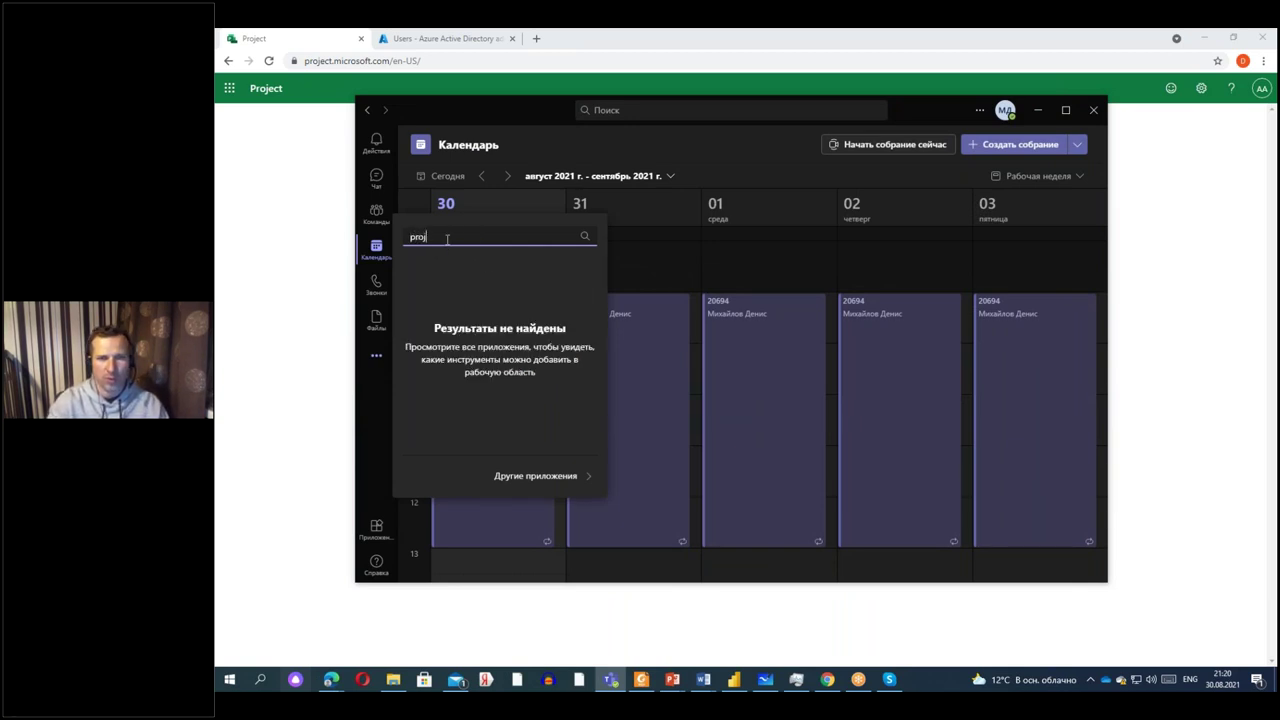
pyautogui.write('ect')
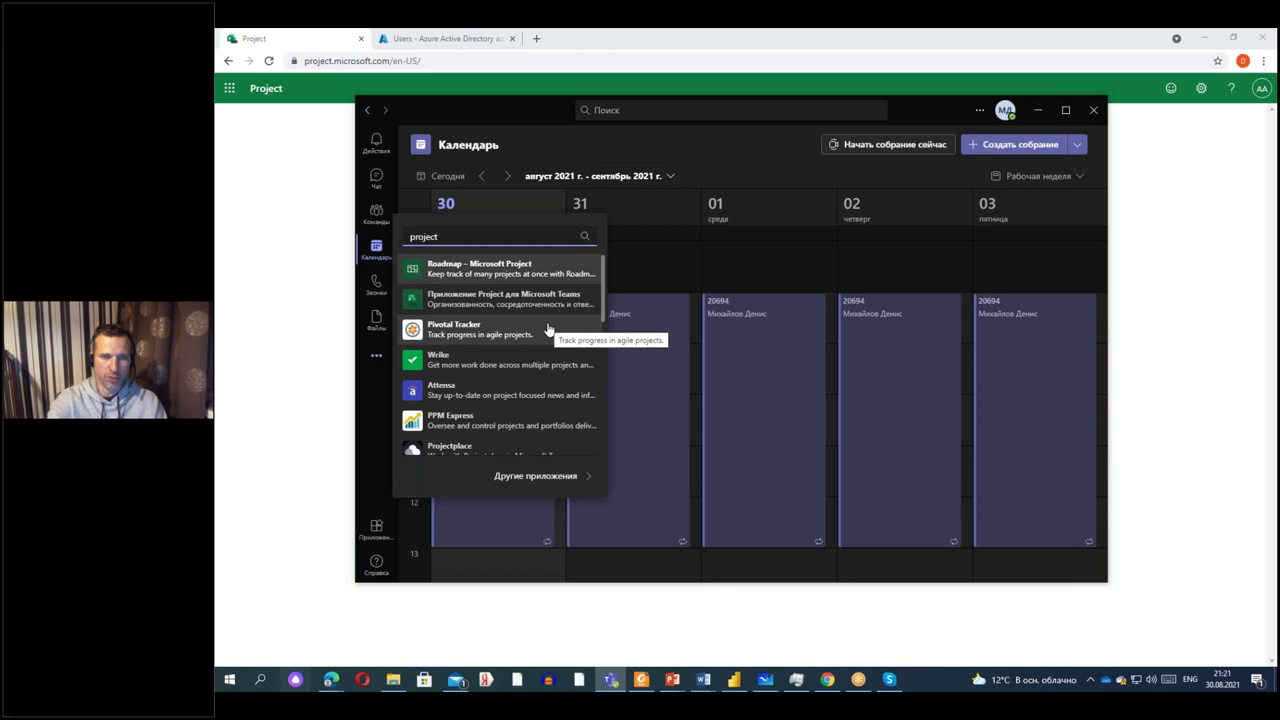
pyautogui.click(464, 305)
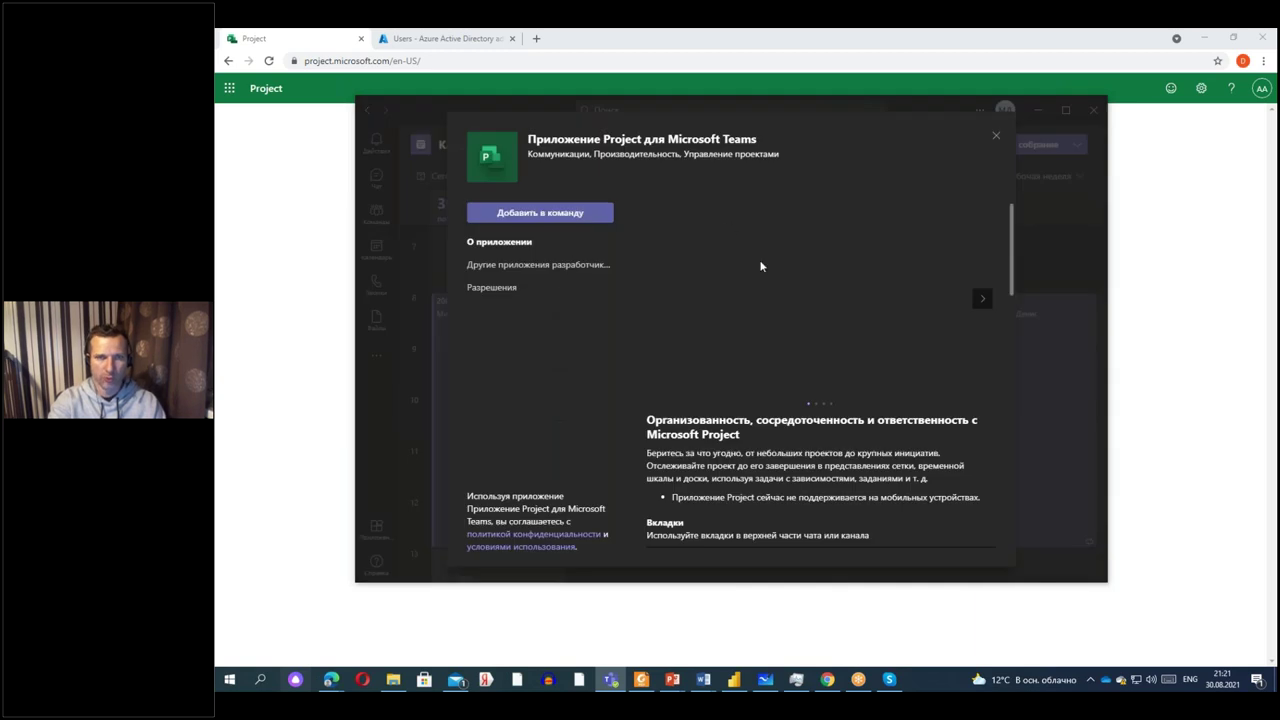
pyautogui.scroll(-5, 802, 400)
pyautogui.scroll(5, 820, 376)
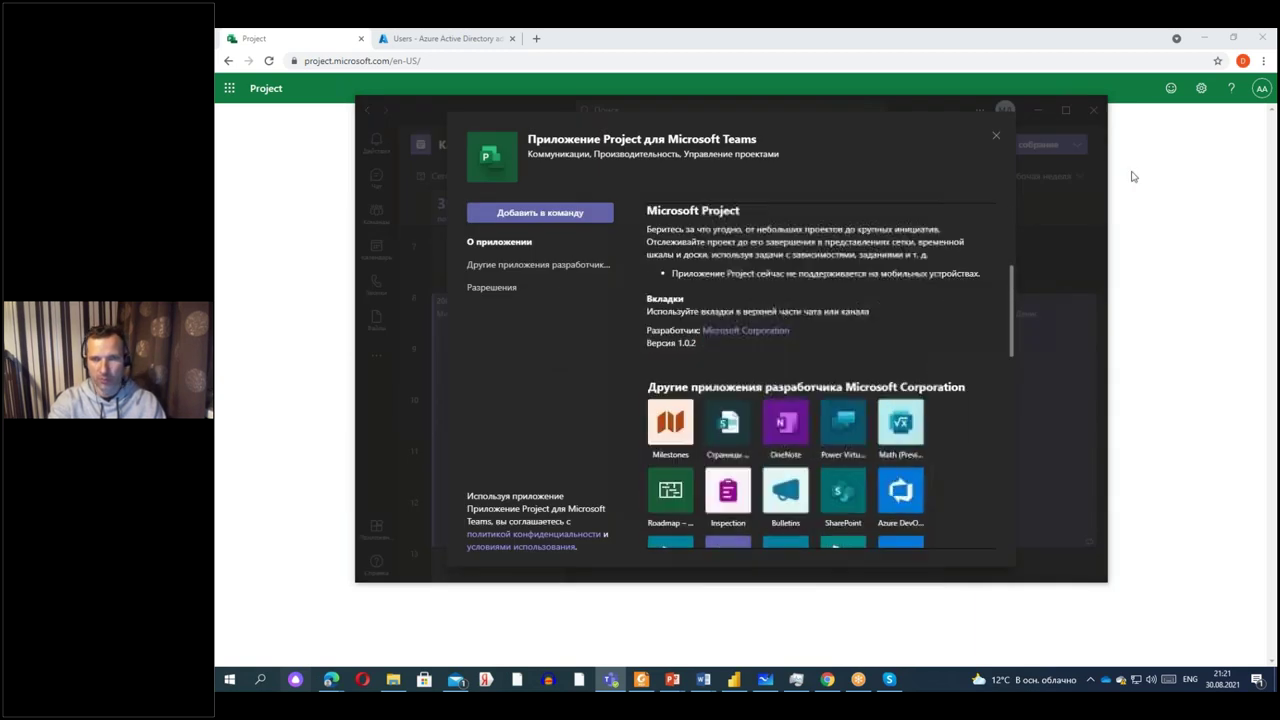
pyautogui.click(995, 136)
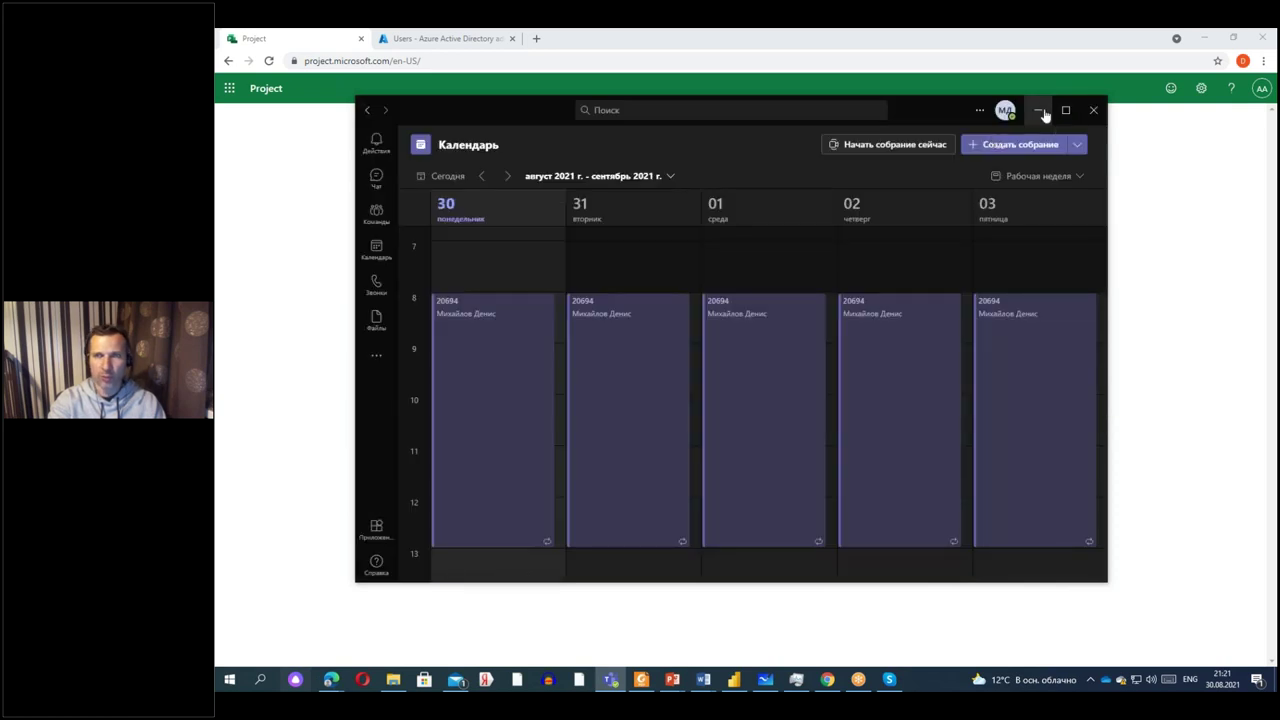
pyautogui.click(1037, 110)
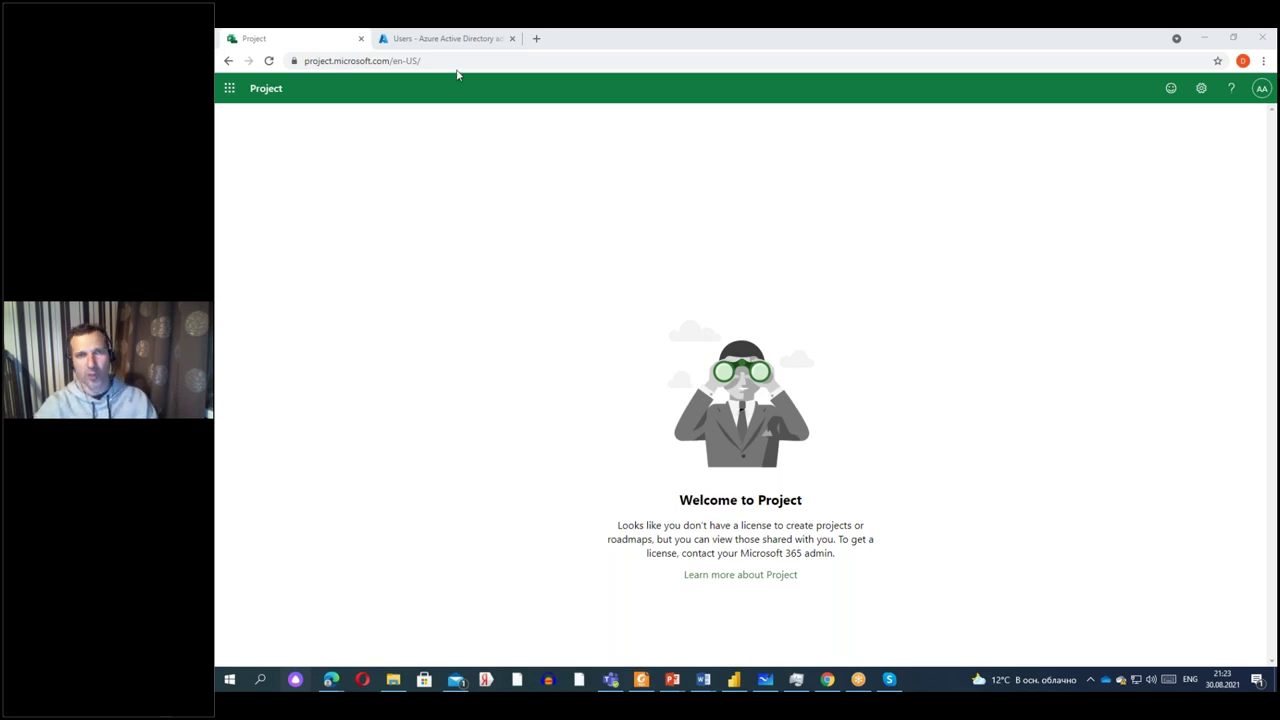
# Open the Azure portal in a new browser tab.
pyautogui.click(536, 38)
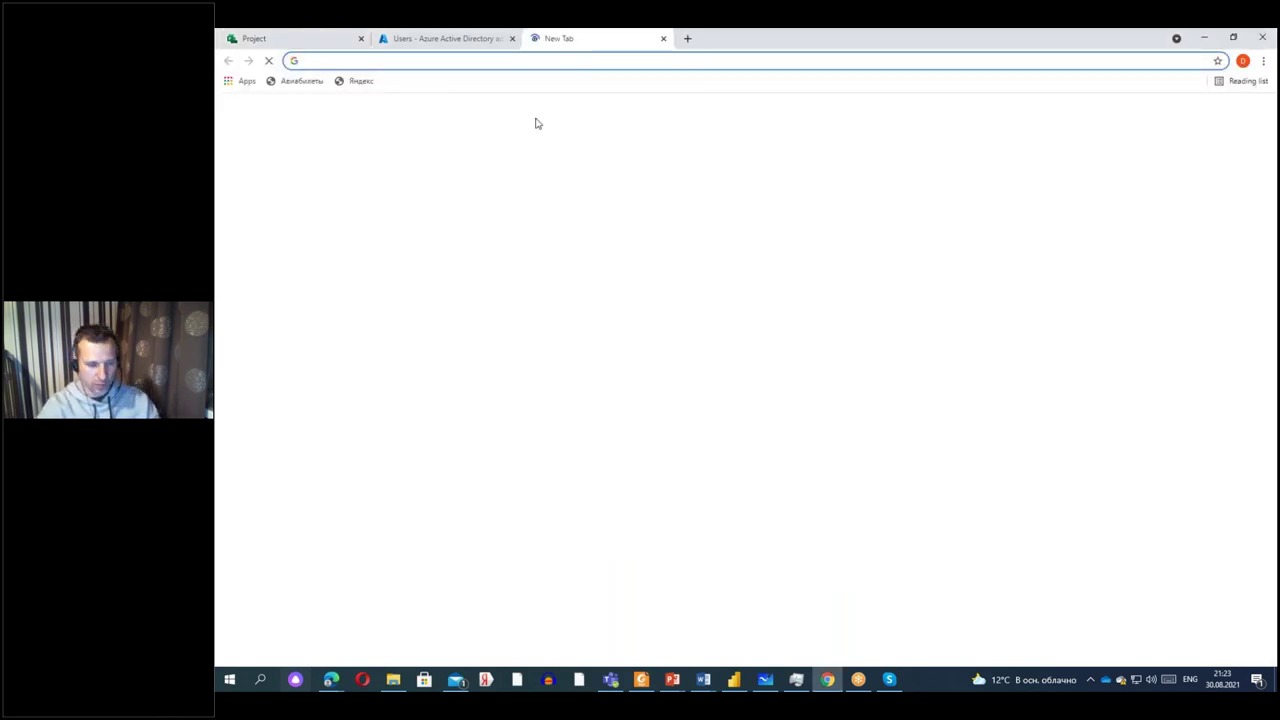
pyautogui.write('portal.azure.com')
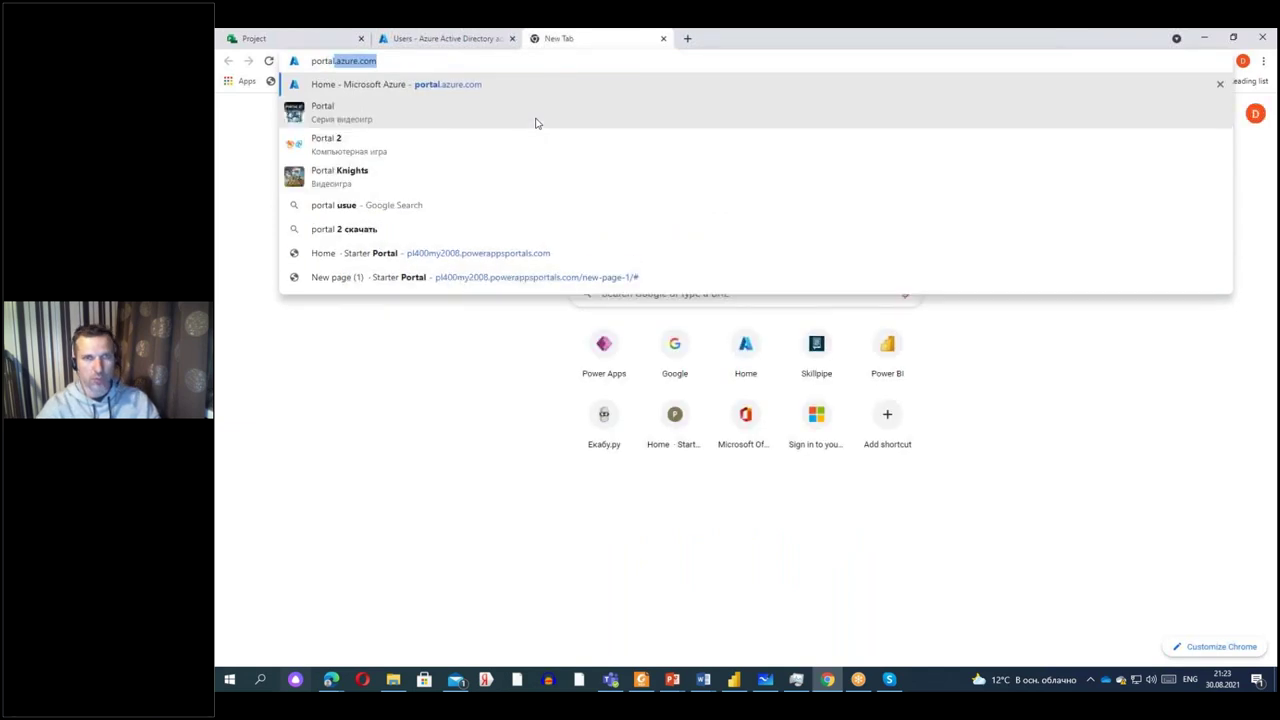
pyautogui.press('Return')
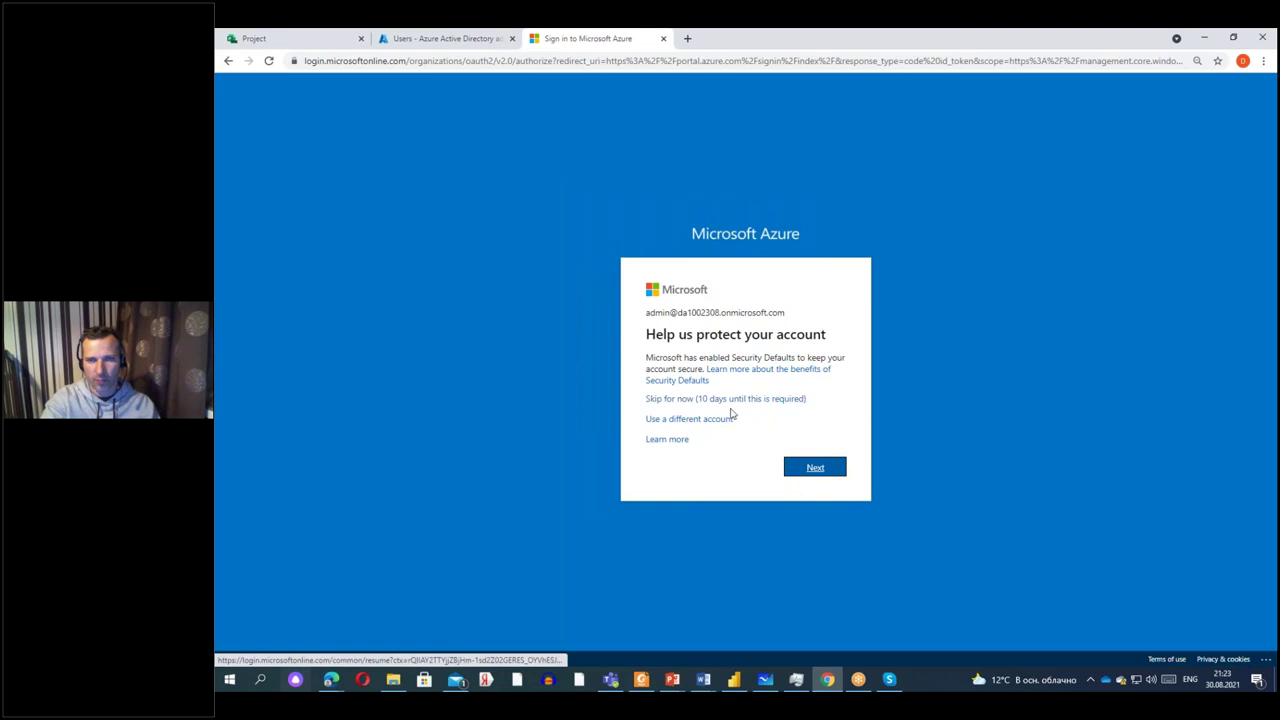
# Sign in to Azure with the personal Microsoft account, dismiss the email prompt, and return to Project.
pyautogui.click(705, 420)
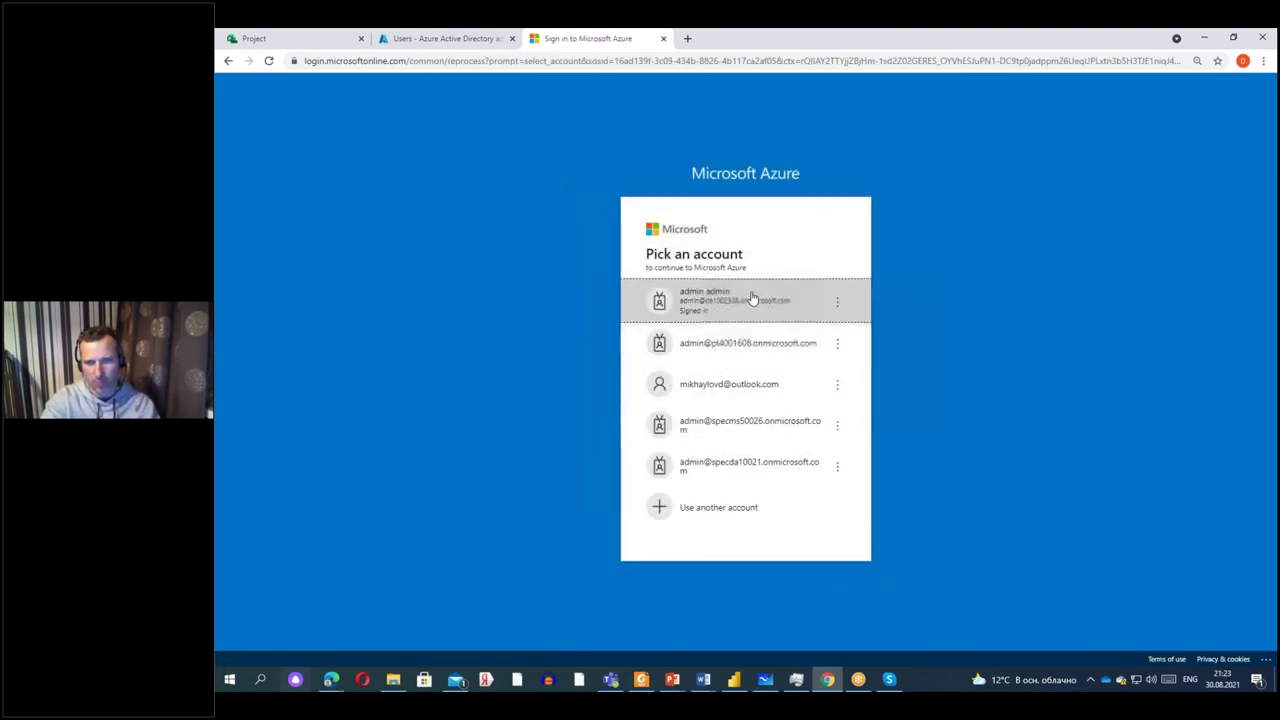
pyautogui.click(740, 384)
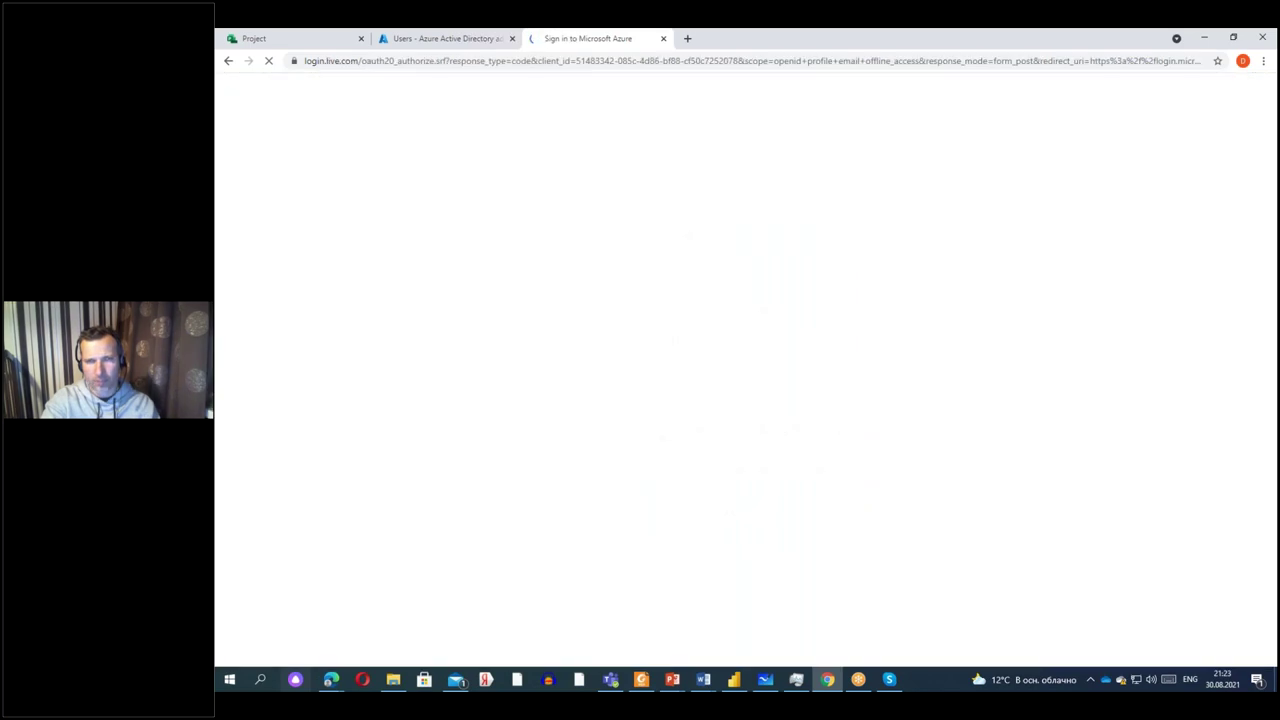
pyautogui.write('************')
pyautogui.press('Return')
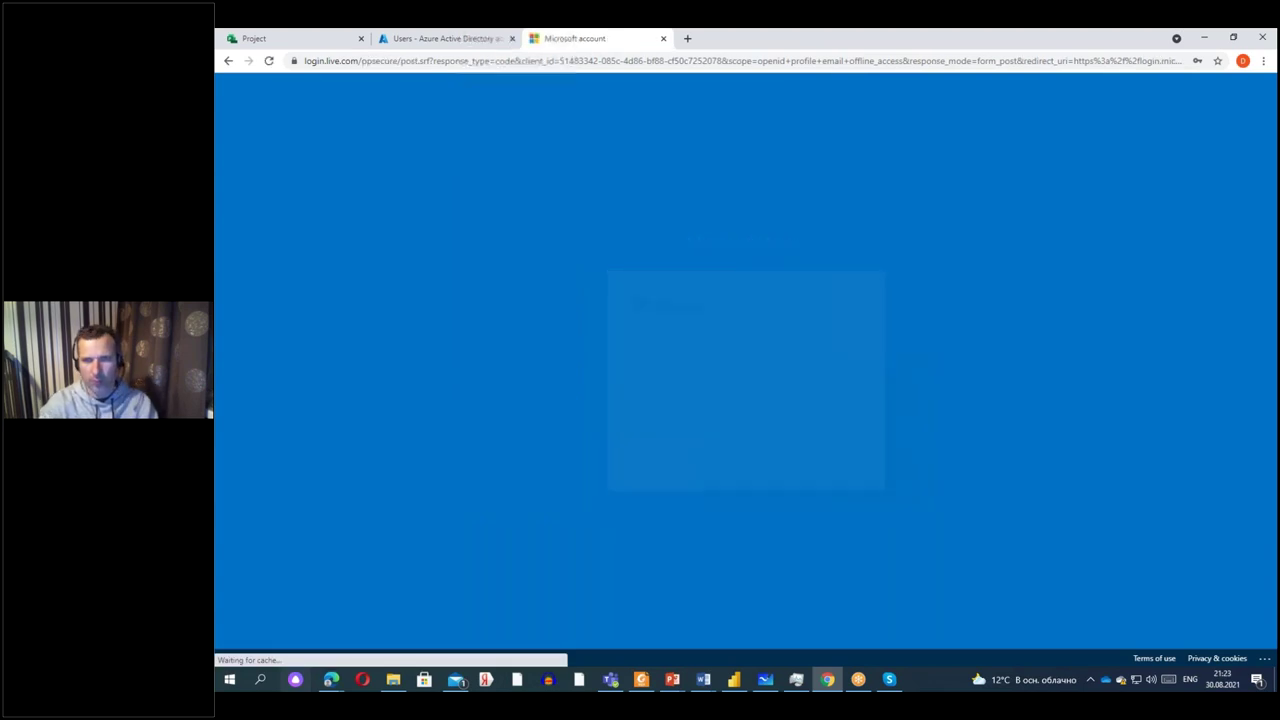
pyautogui.click(823, 452)
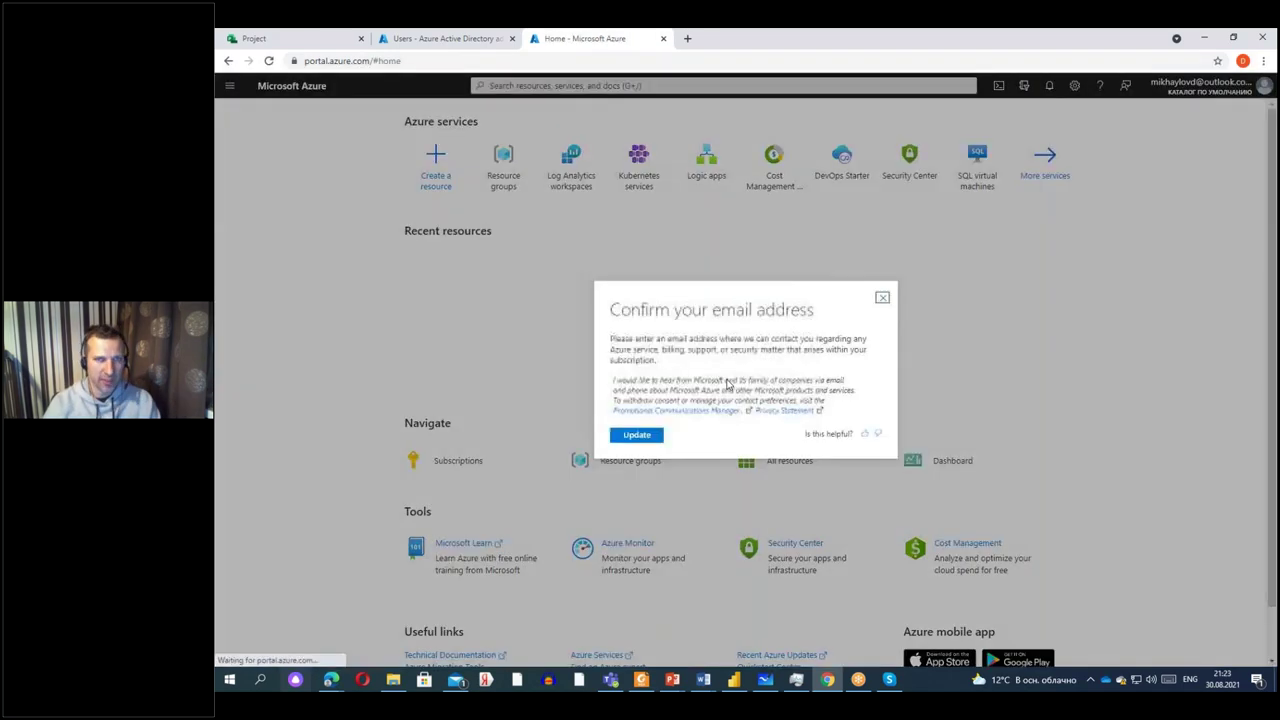
pyautogui.click(883, 297)
pyautogui.click(309, 39)
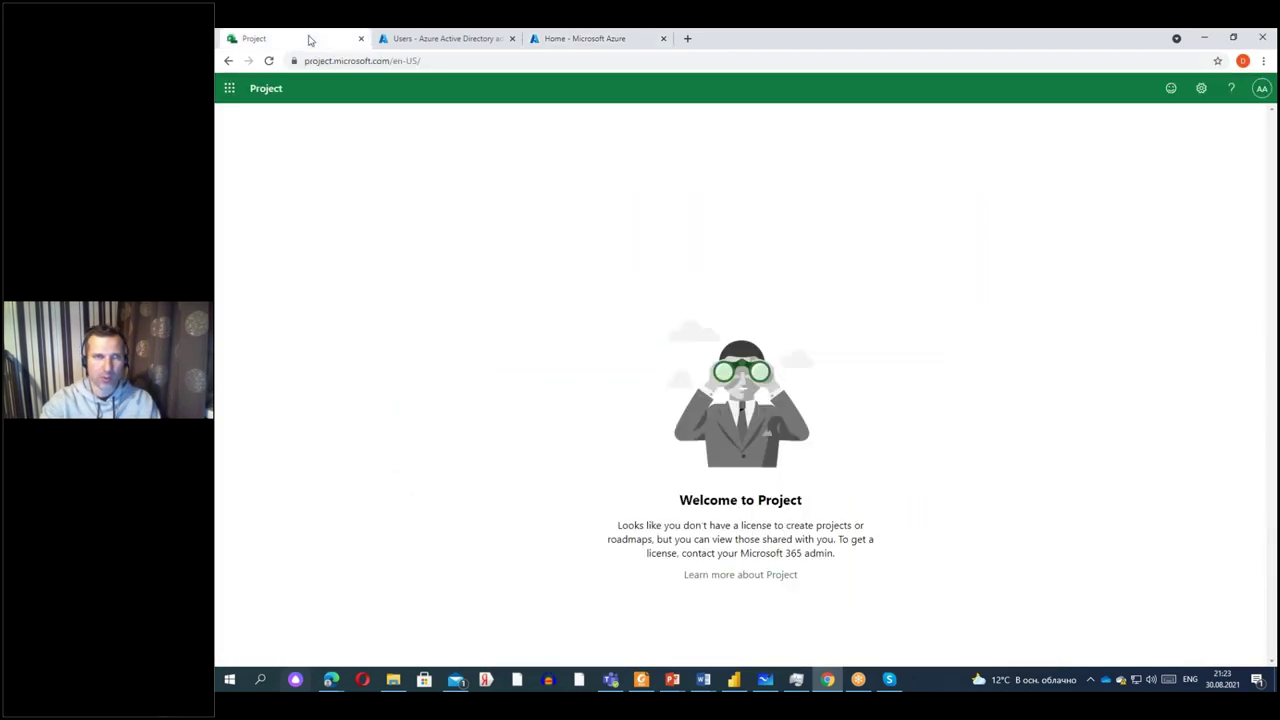
# Open OneDrive from the app launcher, signing in as the tenant admin and skipping security setup.
pyautogui.click(229, 88)
pyautogui.click(346, 172)
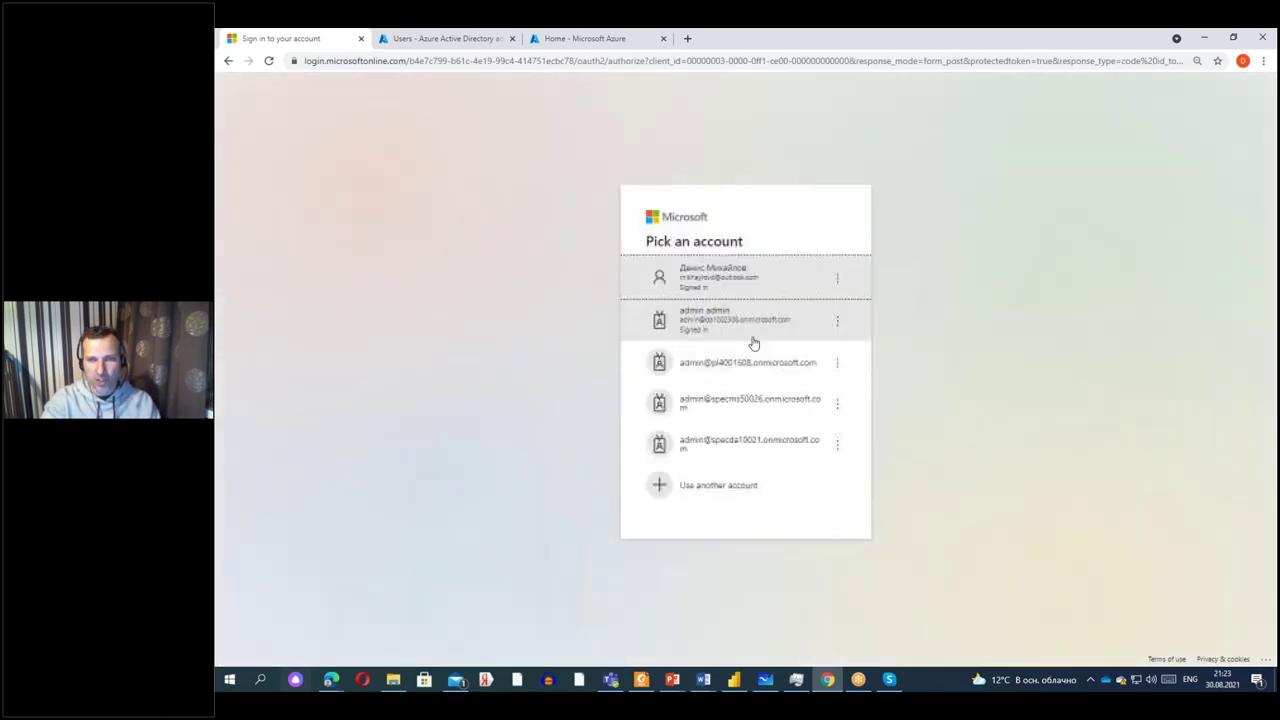
pyautogui.click(751, 326)
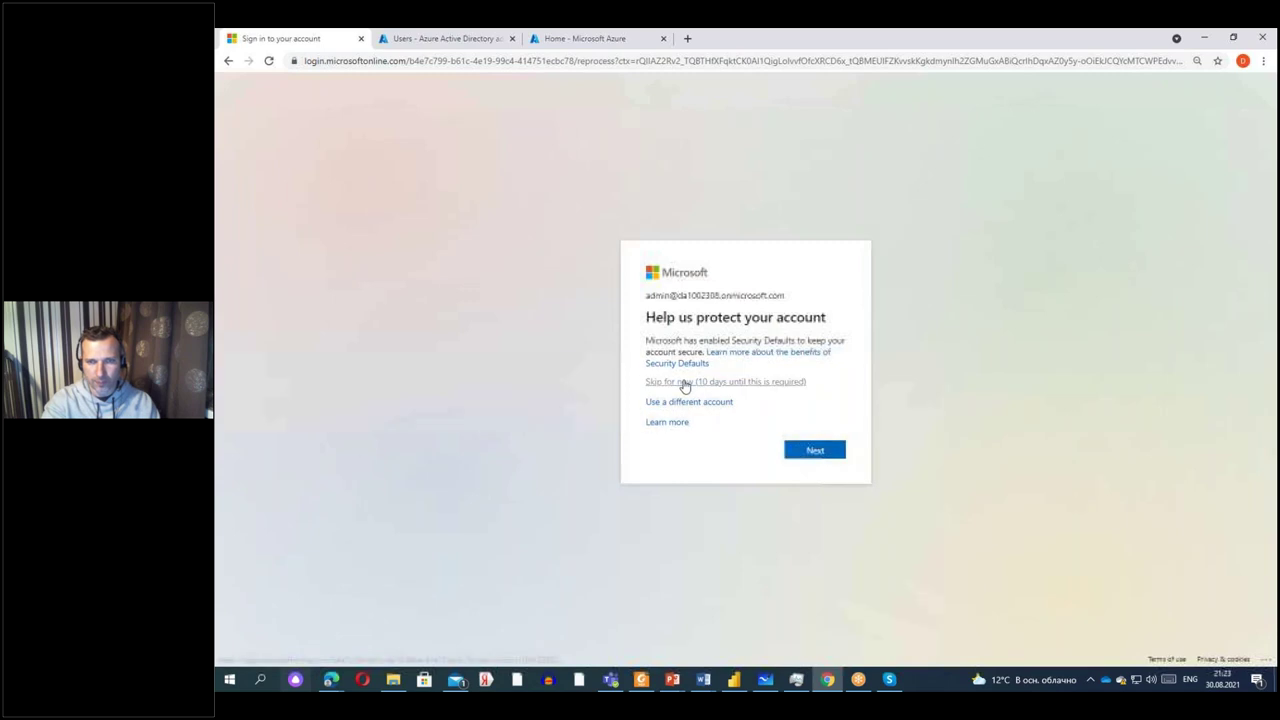
pyautogui.click(685, 384)
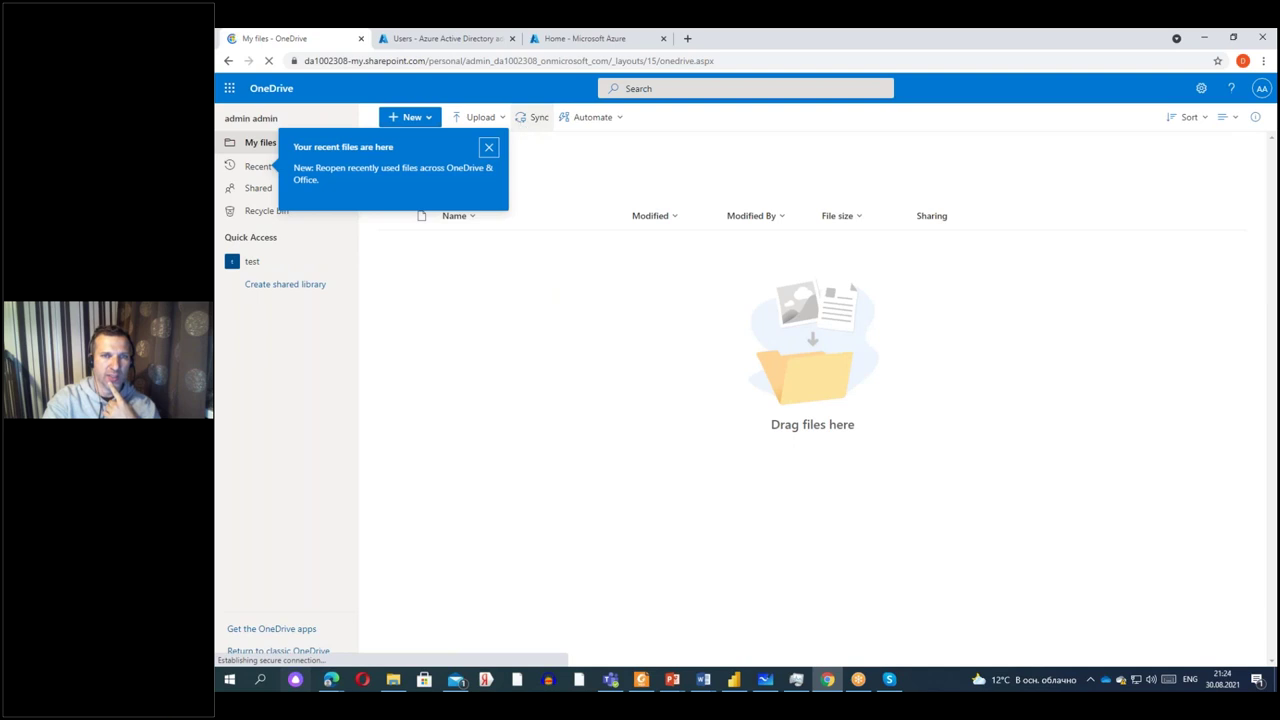
# Dismiss both OneDrive tips and bring up File Explorer on the Specialist folder.
pyautogui.click(489, 147)
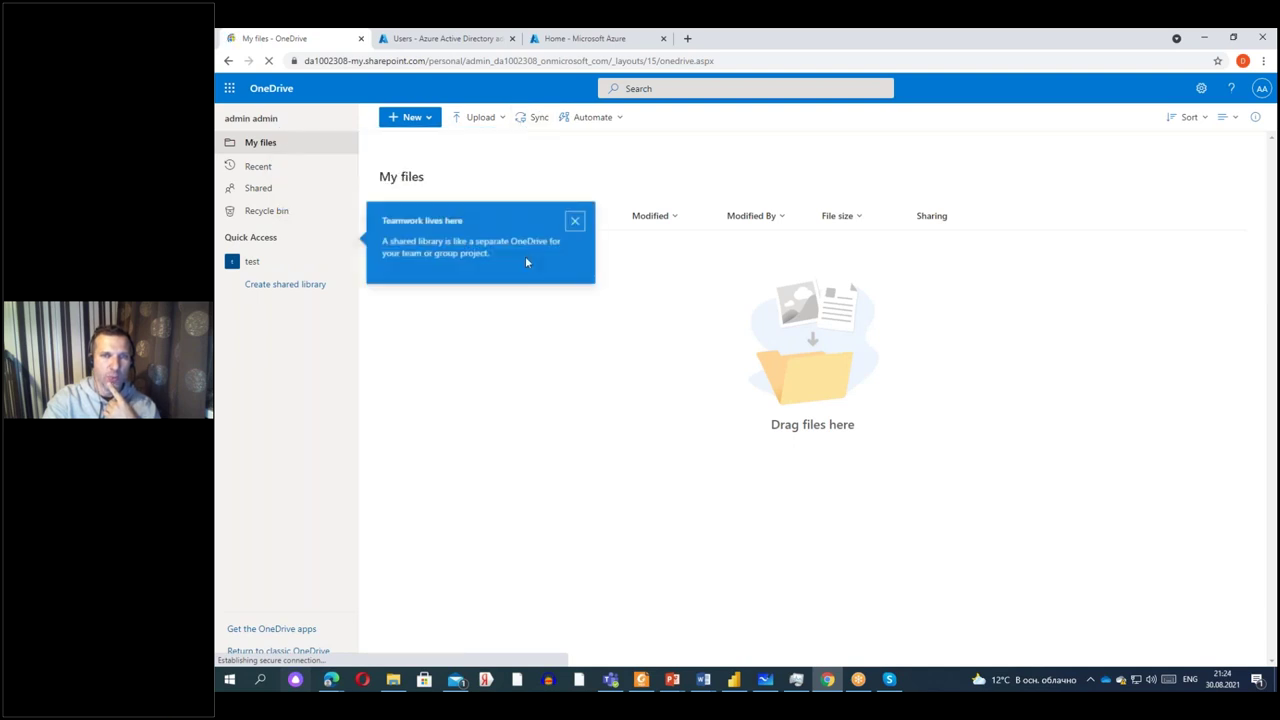
pyautogui.click(574, 219)
pyautogui.click(395, 680)
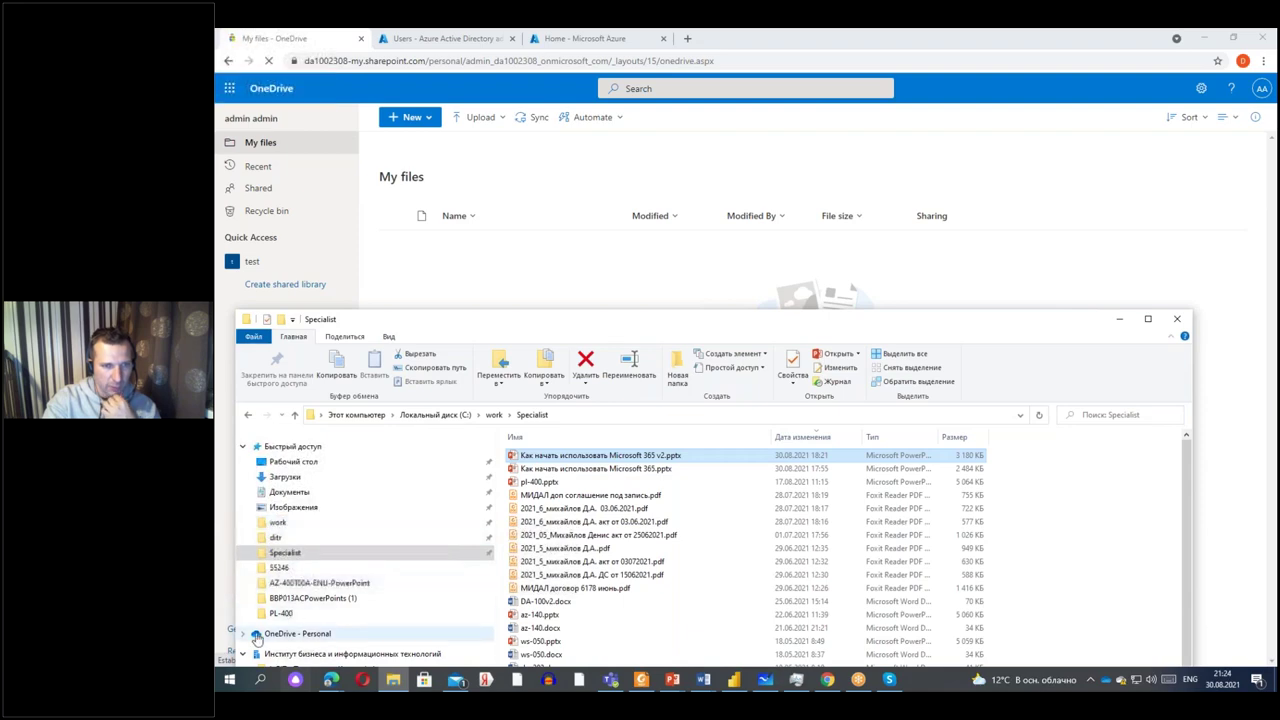
pyautogui.click(241, 660)
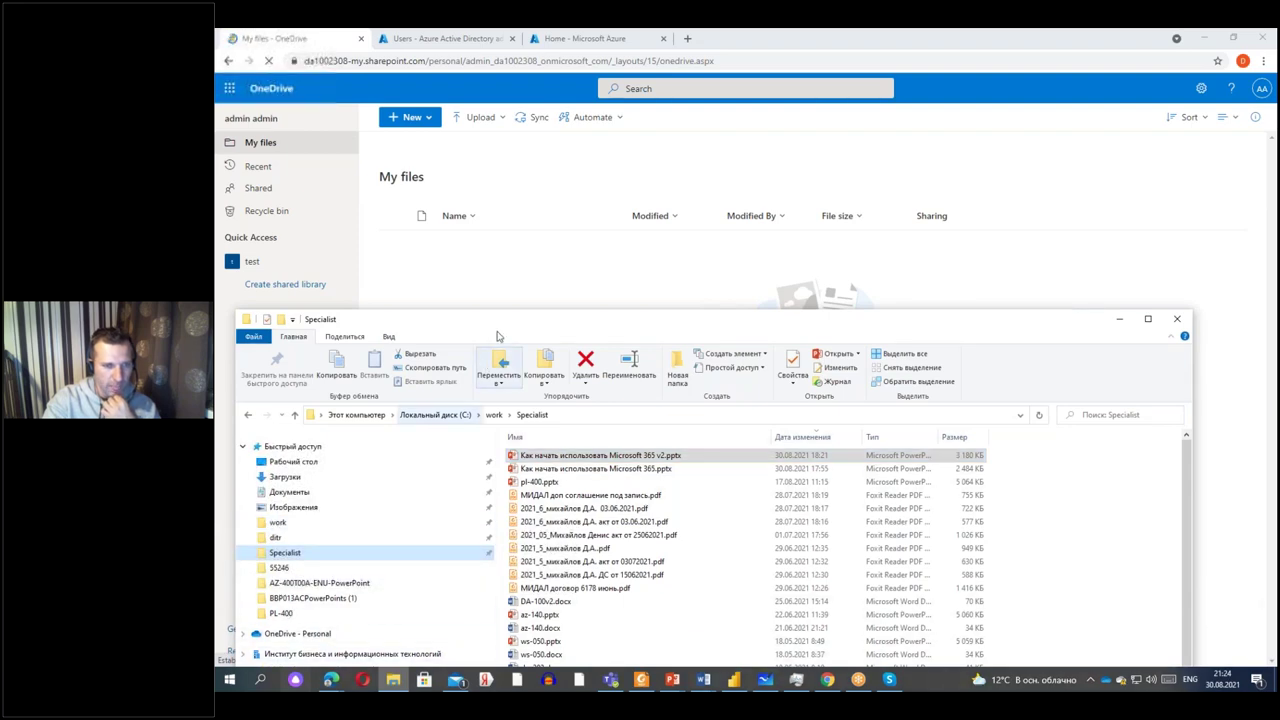
# Move the Specialist folder window aside and close it.
pyautogui.moveTo(565, 319); pyautogui.dragTo(639, 149)
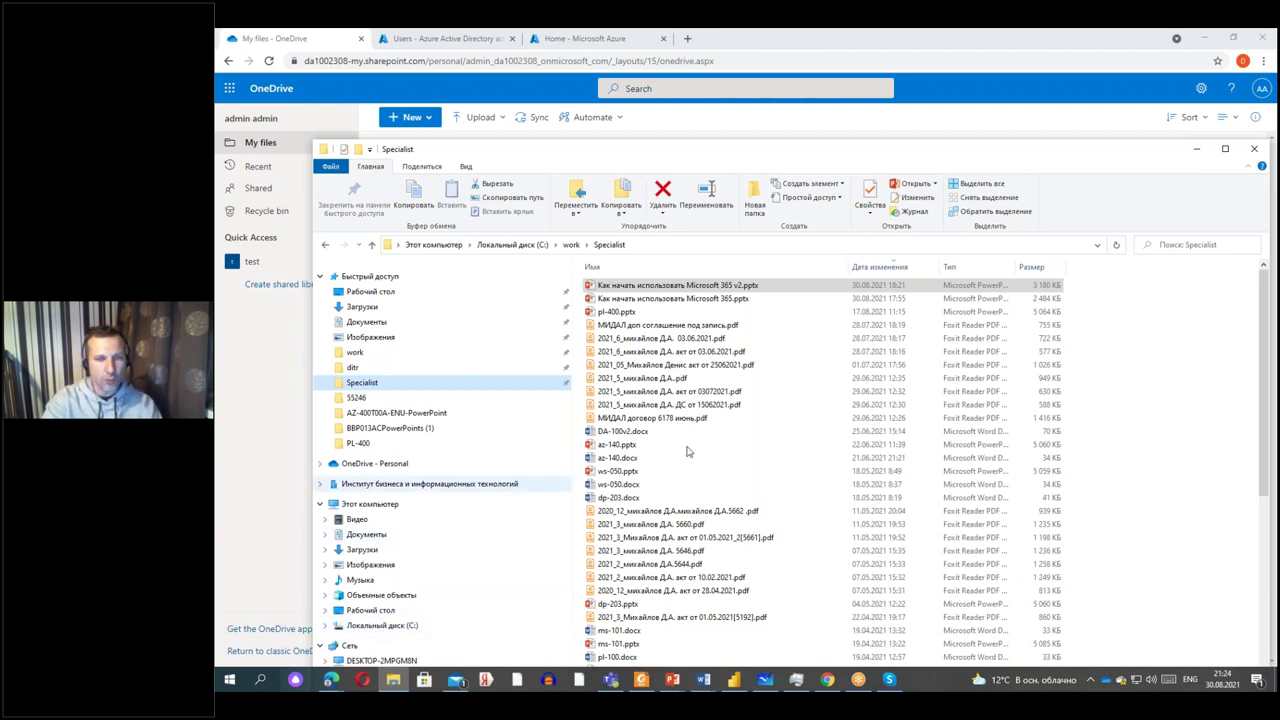
pyautogui.click(1254, 148)
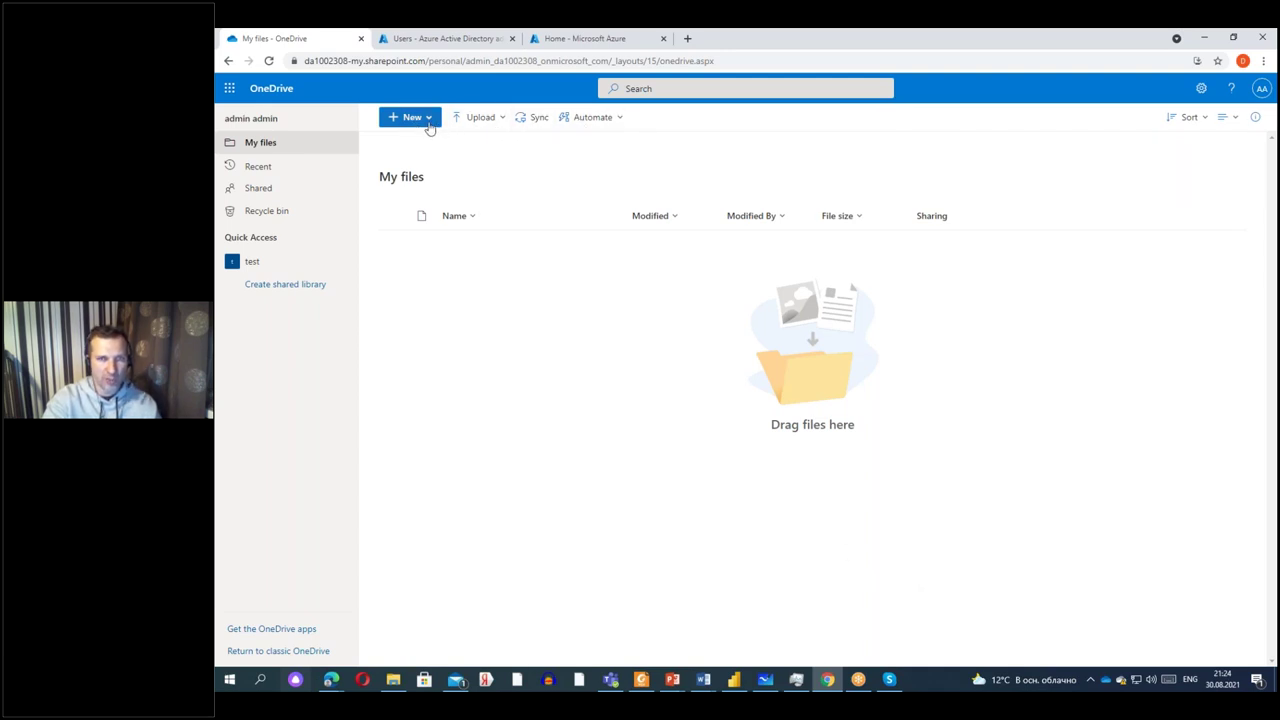
# Glance at OneDrive's New item list without choosing, then switch to the Azure portal Home tab.
pyautogui.click(429, 121)
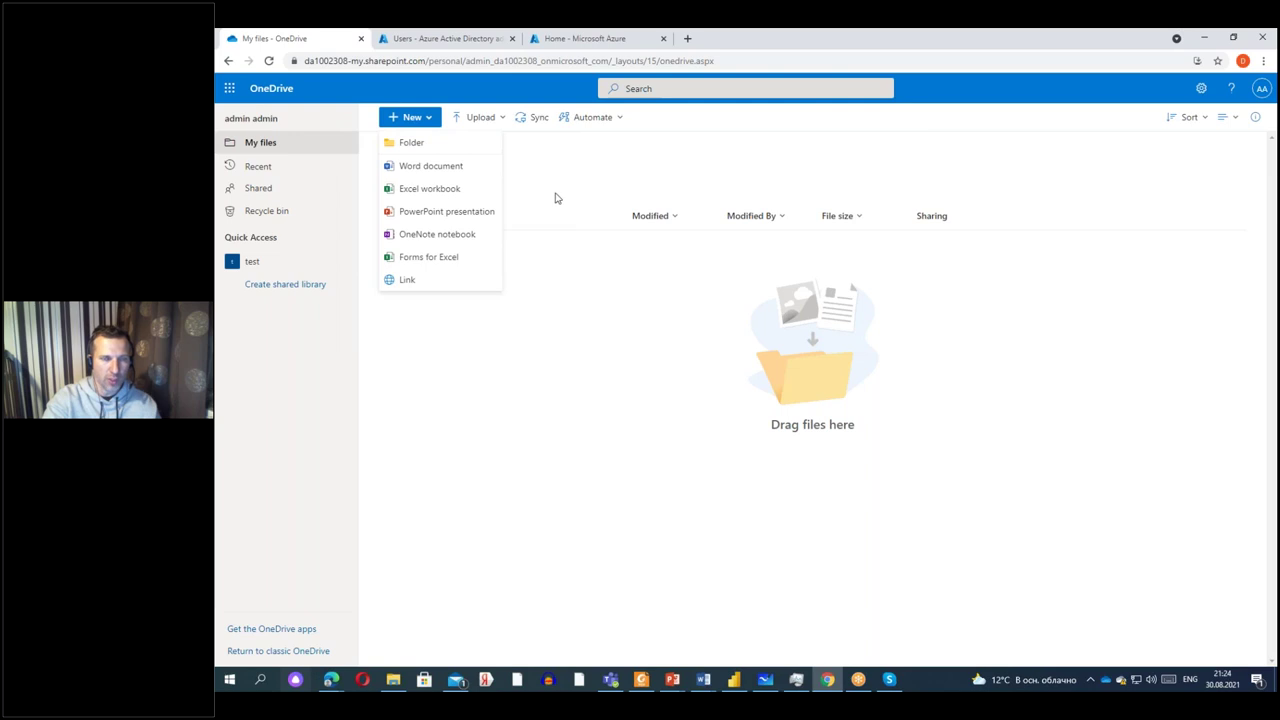
pyautogui.press('Escape')
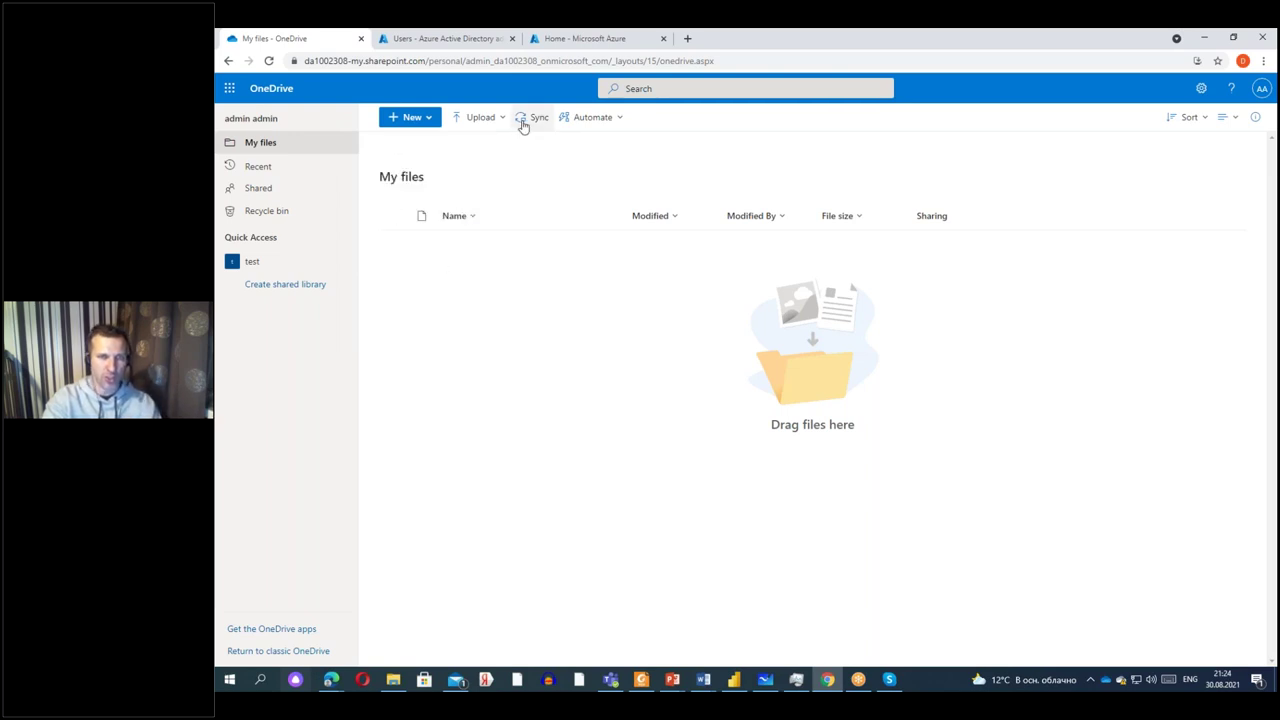
pyautogui.click(548, 40)
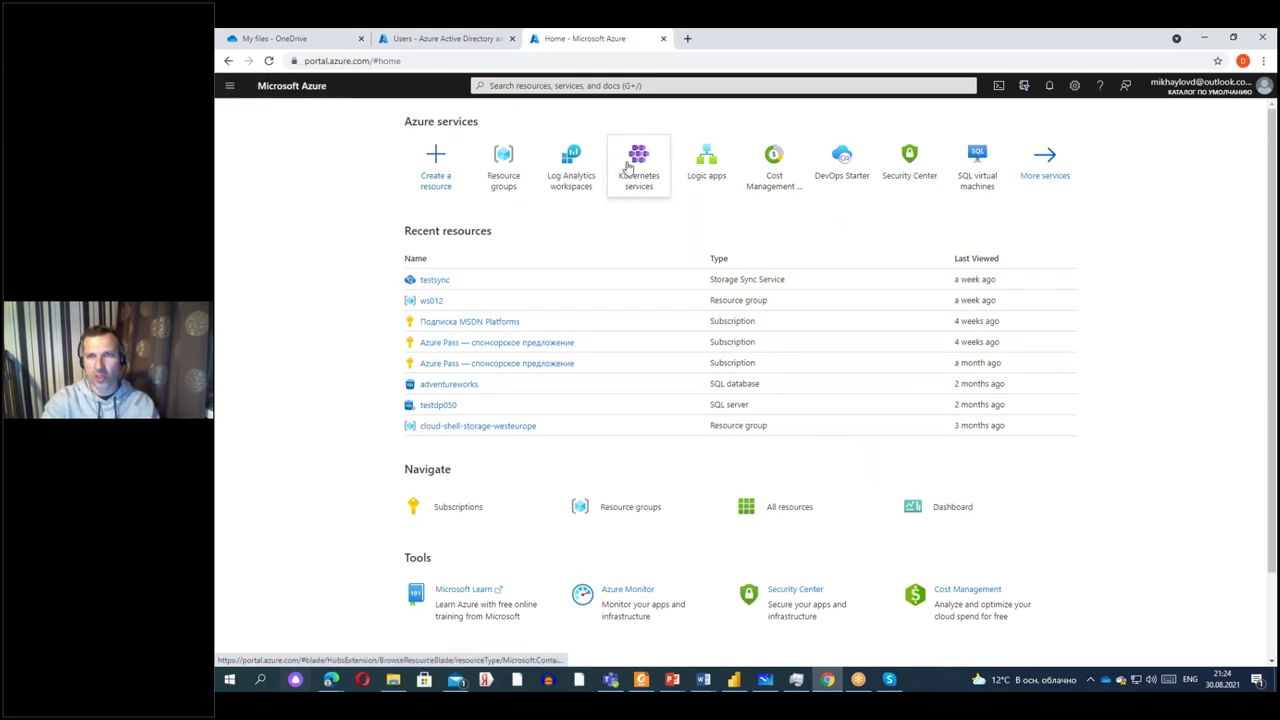
# Find the storage account via a 'storage' search, open its File shares and start a new file share.
pyautogui.click(560, 86)
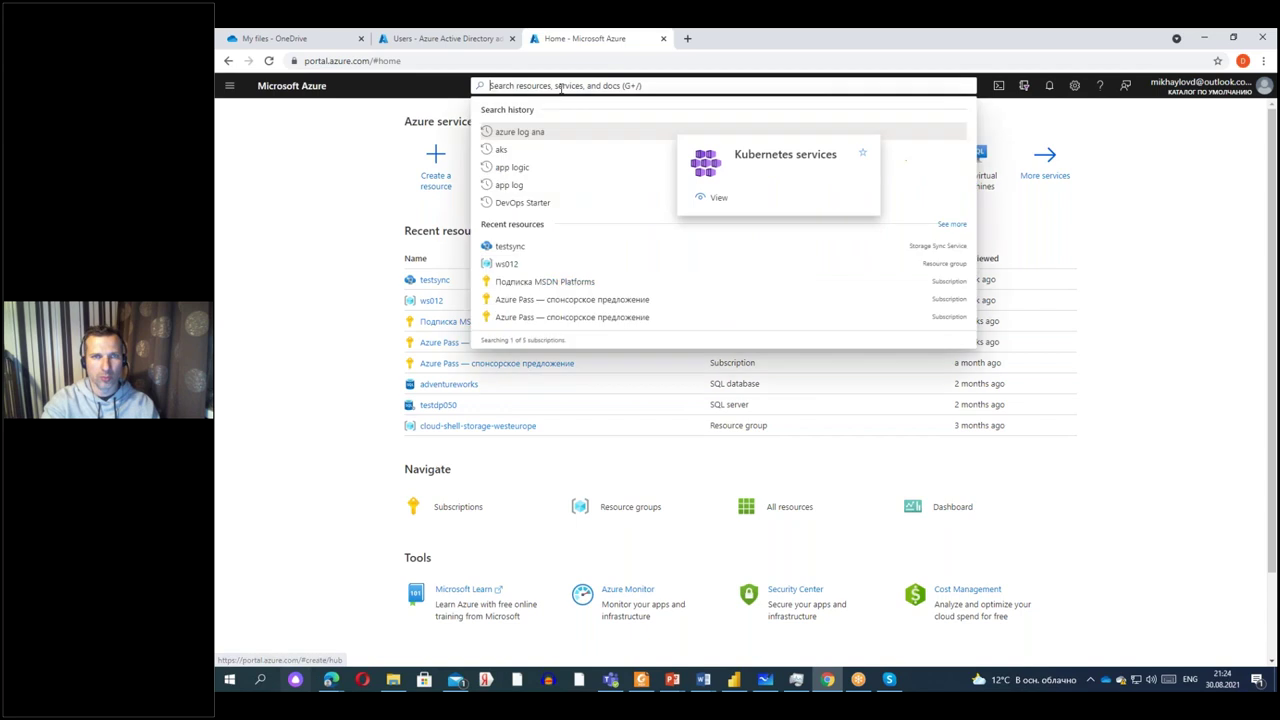
pyautogui.write('storage')
pyautogui.click(525, 134)
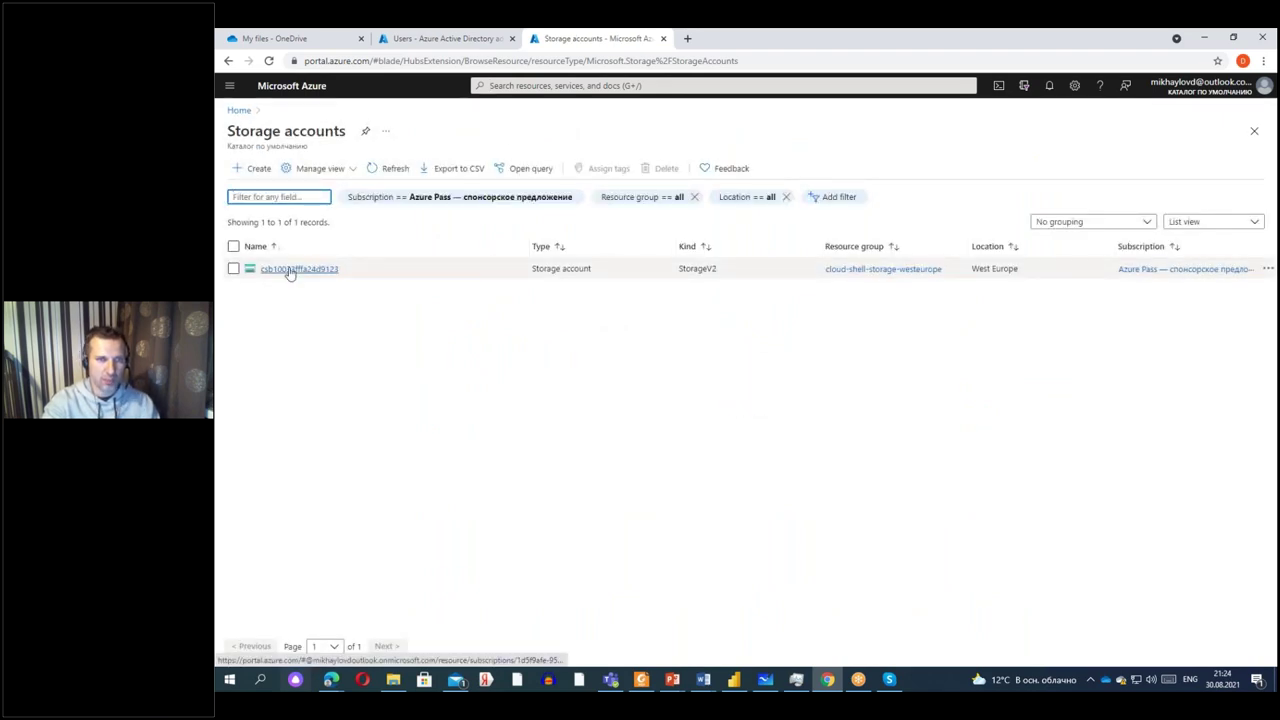
pyautogui.click(295, 269)
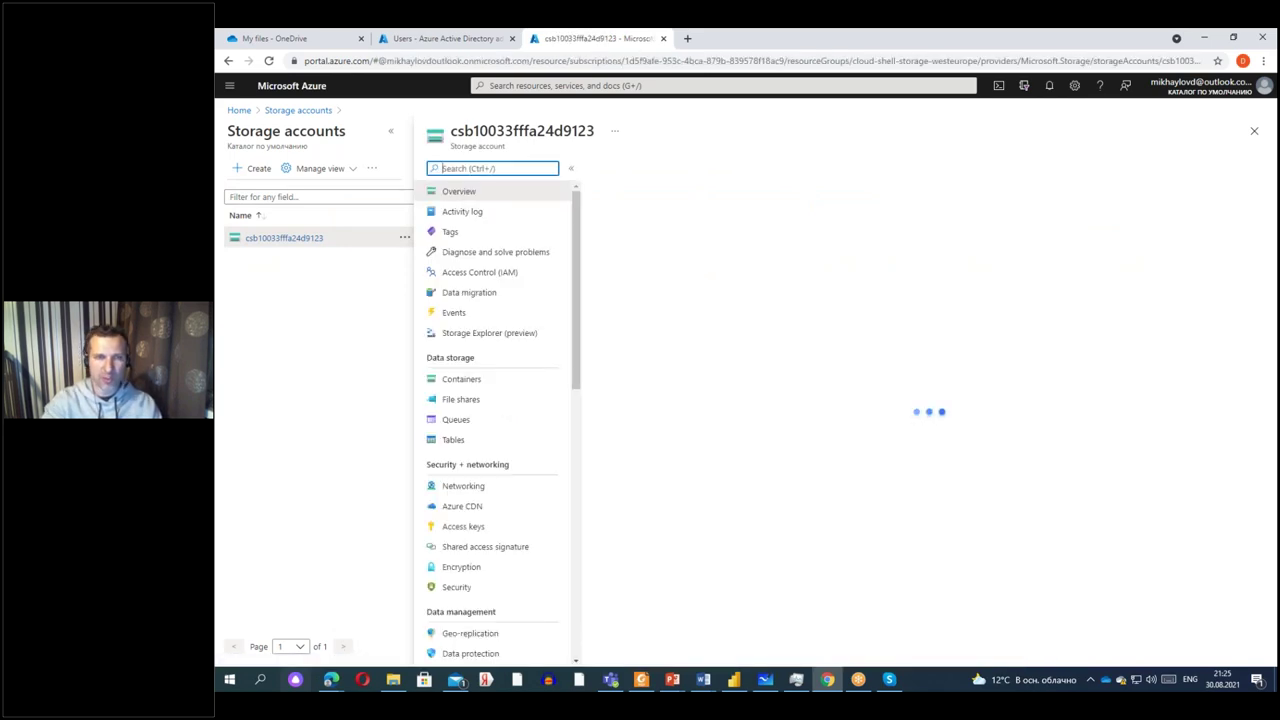
pyautogui.click(460, 402)
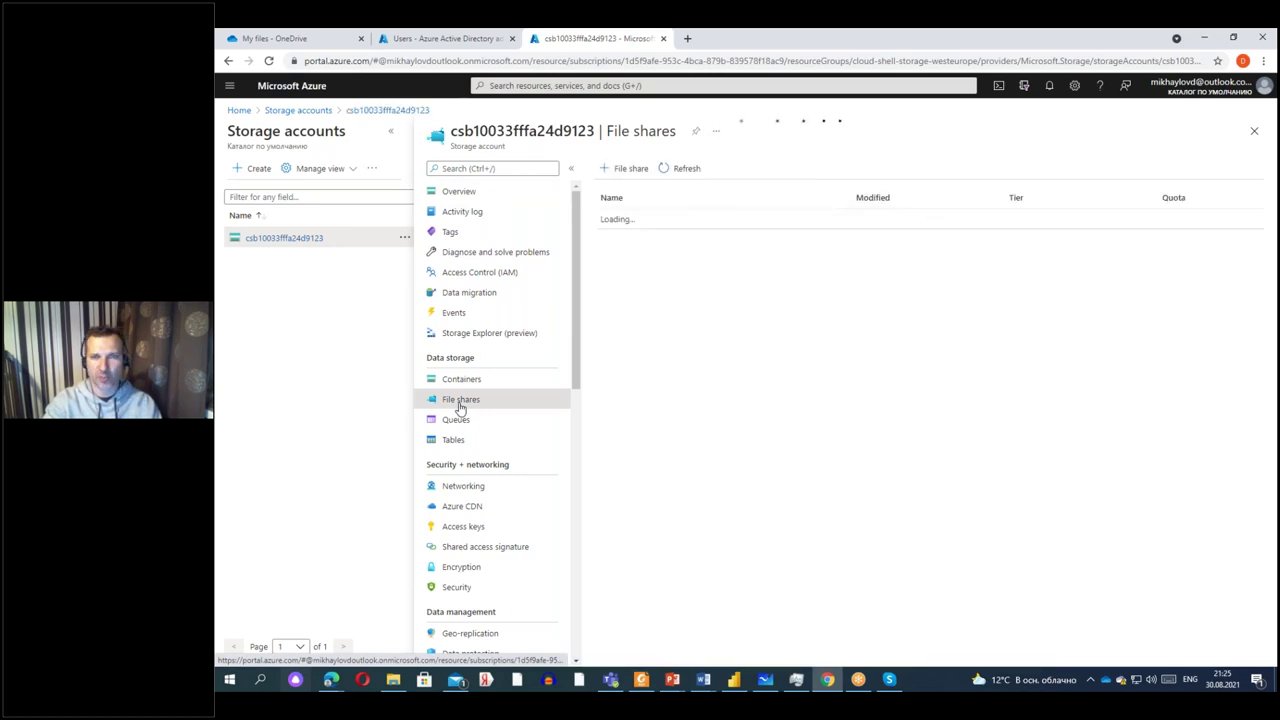
pyautogui.click(676, 240)
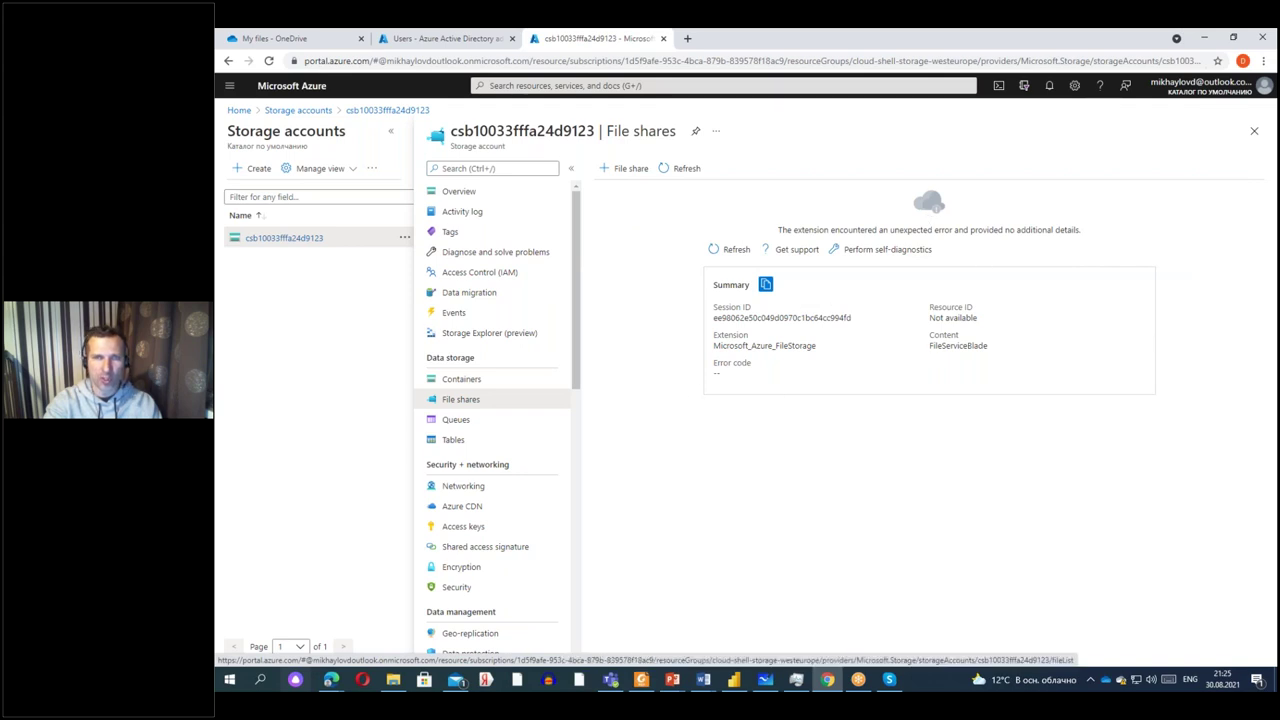
pyautogui.click(628, 168)
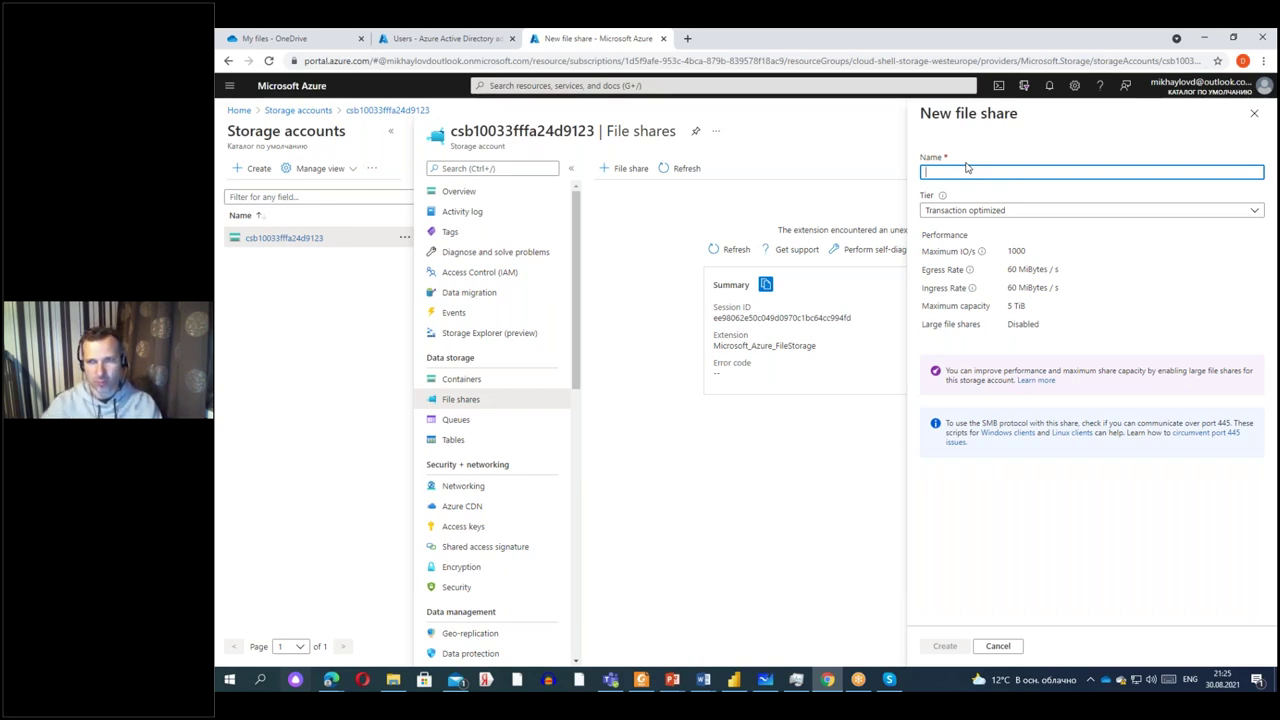
# Leave the new file share form unfinished and return to the OneDrive My files tab.
pyautogui.click(851, 152)
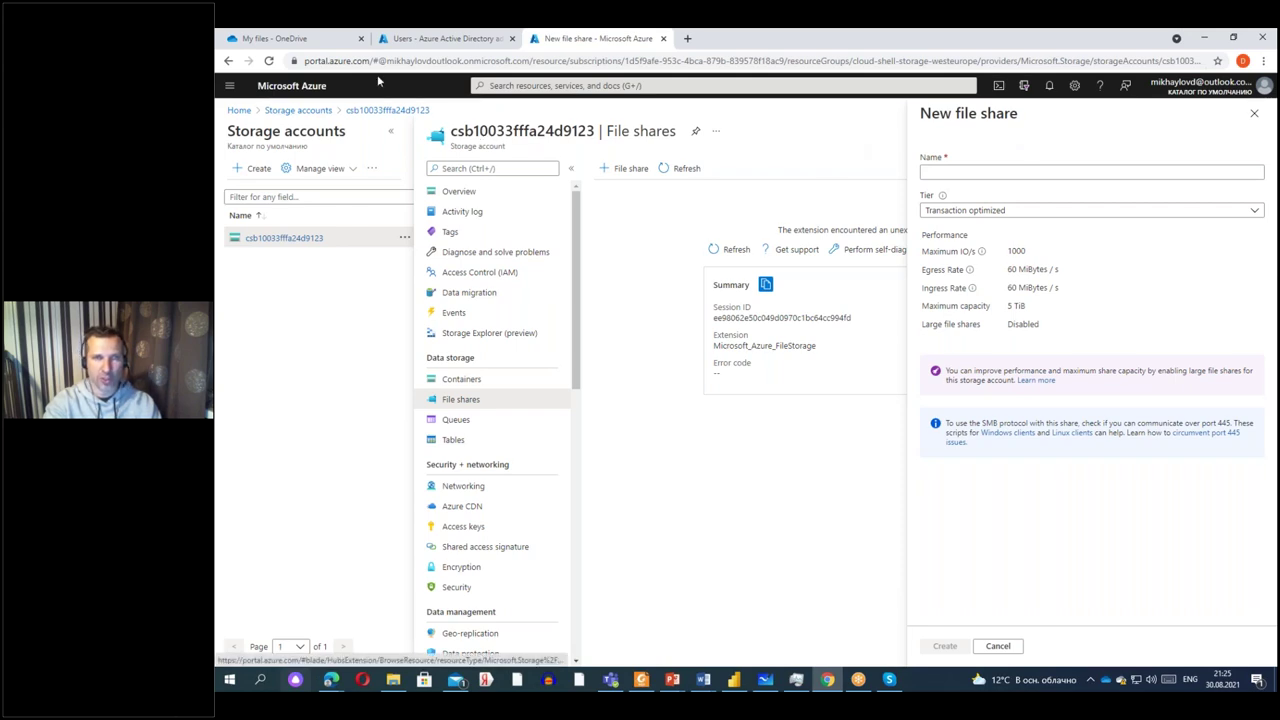
pyautogui.click(318, 39)
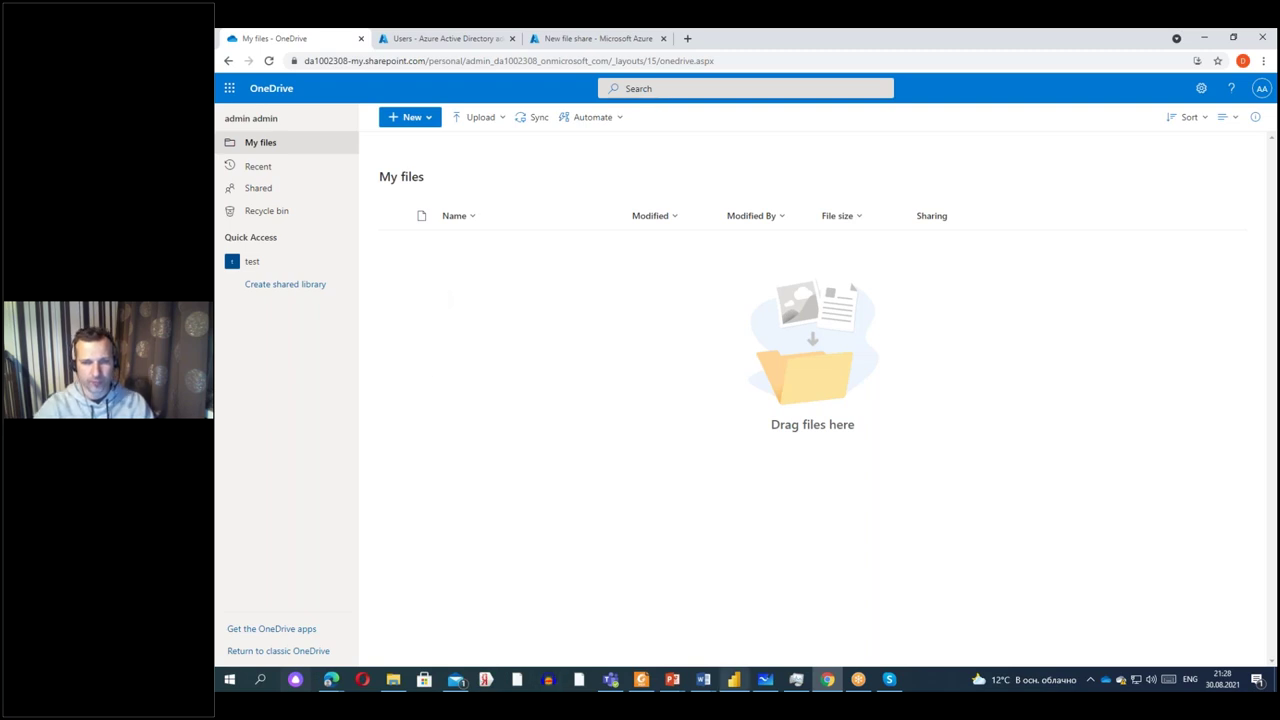
# Bring up the Microsoft 365 presentation and go to slide 12, 'Под этапы'.
pyautogui.moveTo(690, 667)
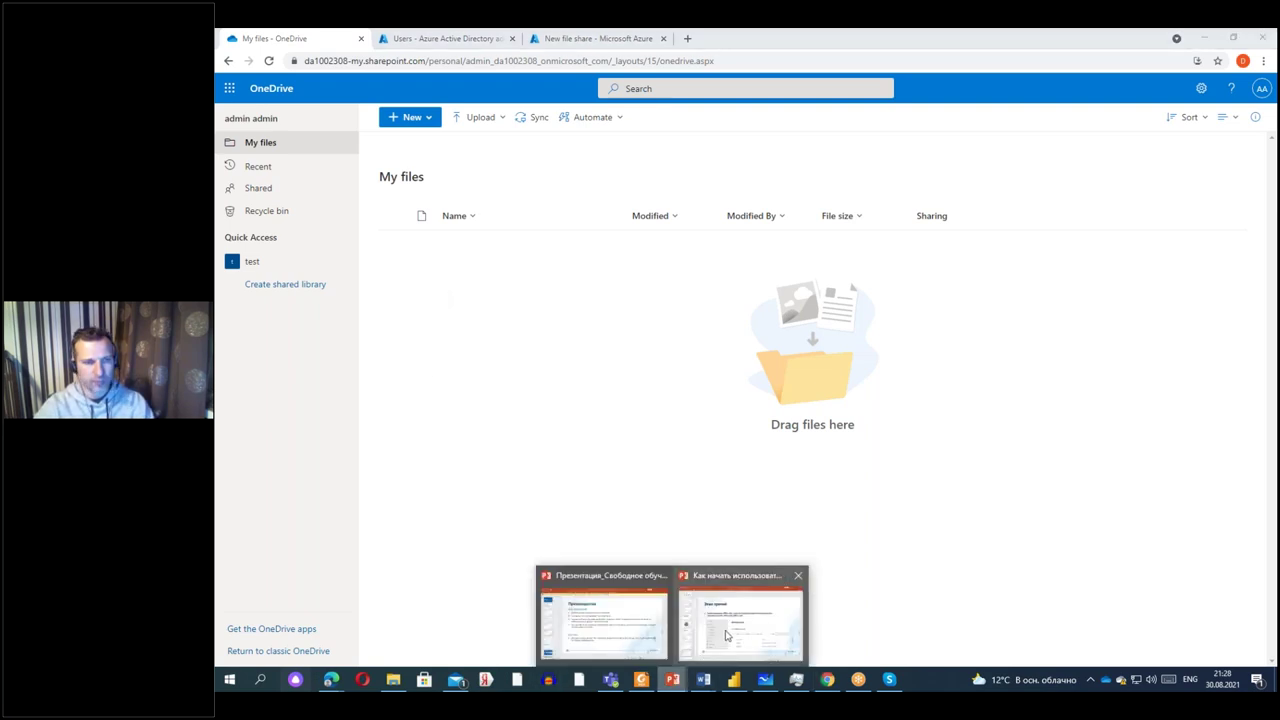
pyautogui.click(727, 636)
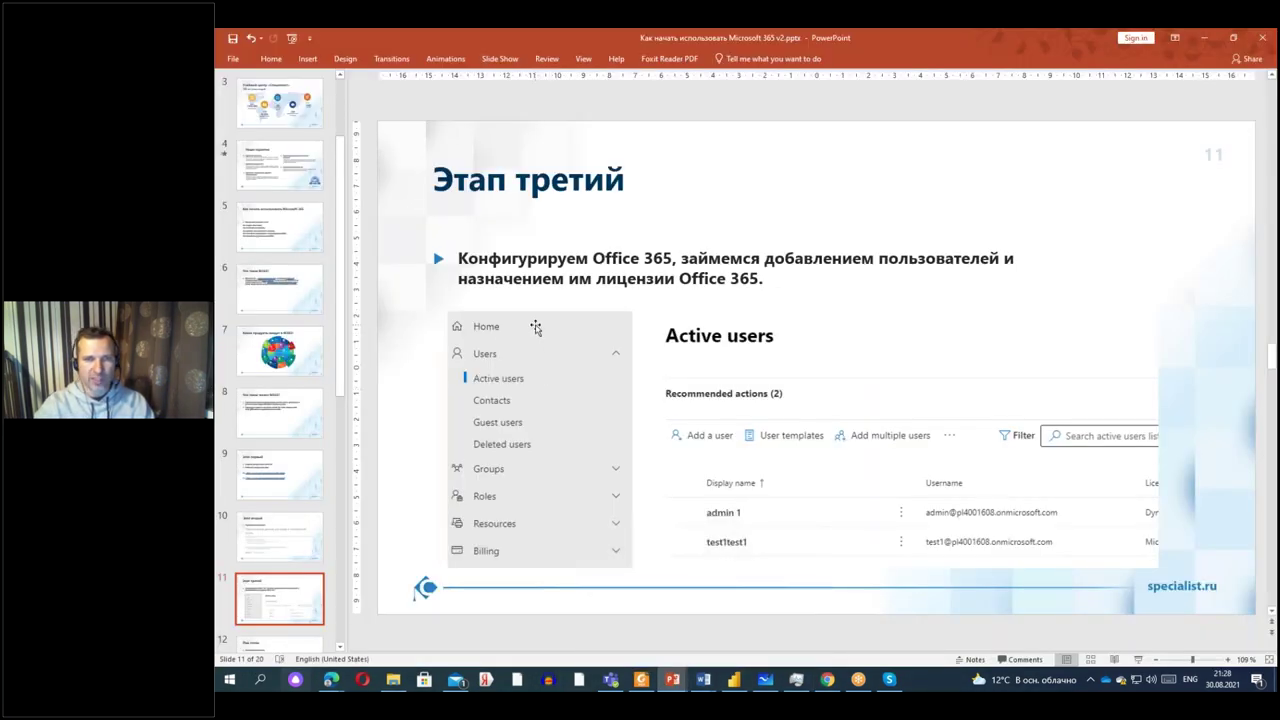
pyautogui.moveTo(343, 336); pyautogui.dragTo(351, 504)
pyautogui.click(296, 302)
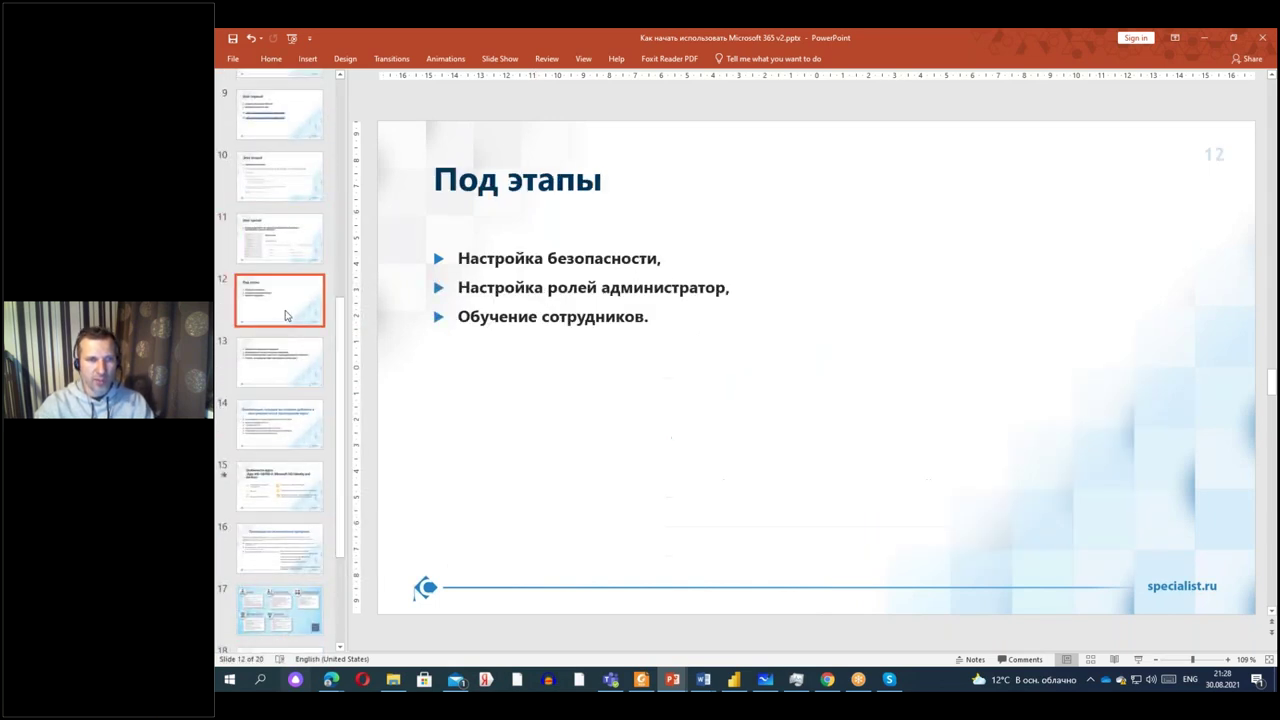
# Select each bullet in turn: Настройка безопасности, the administrator roles line, Обучение сотрудников.
pyautogui.moveTo(459, 258); pyautogui.dragTo(657, 259)
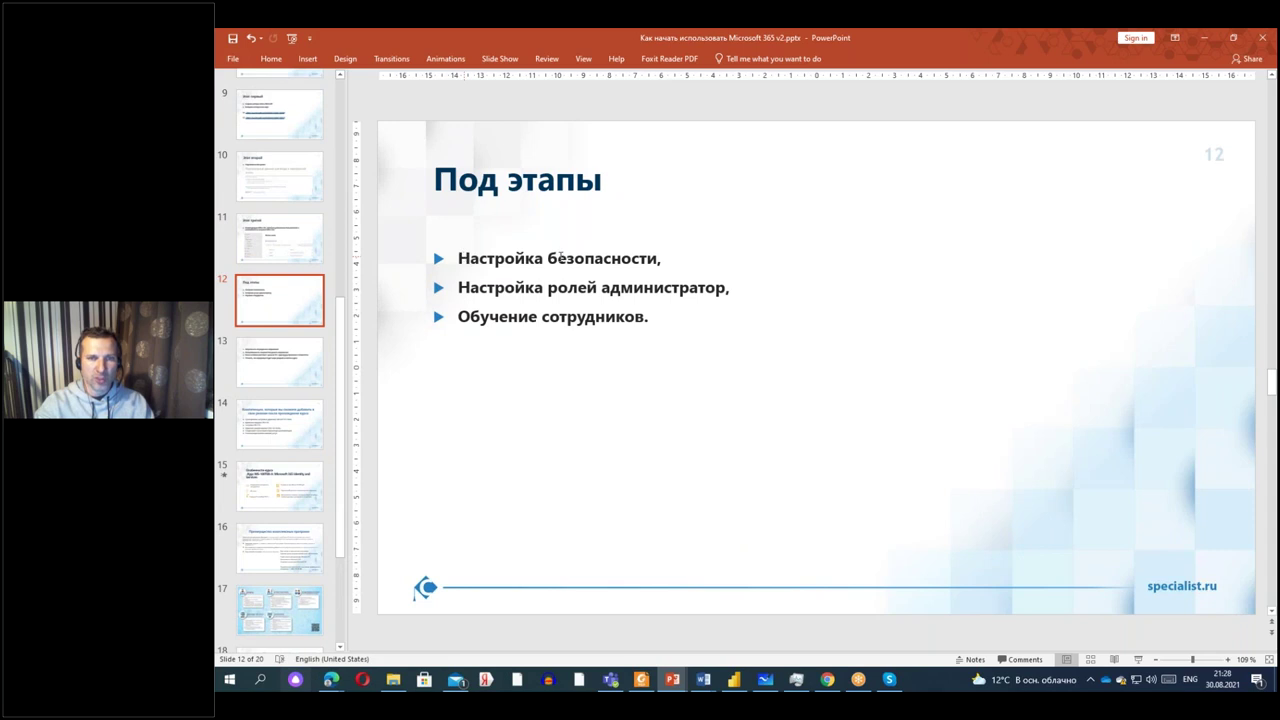
pyautogui.moveTo(459, 288); pyautogui.dragTo(736, 284)
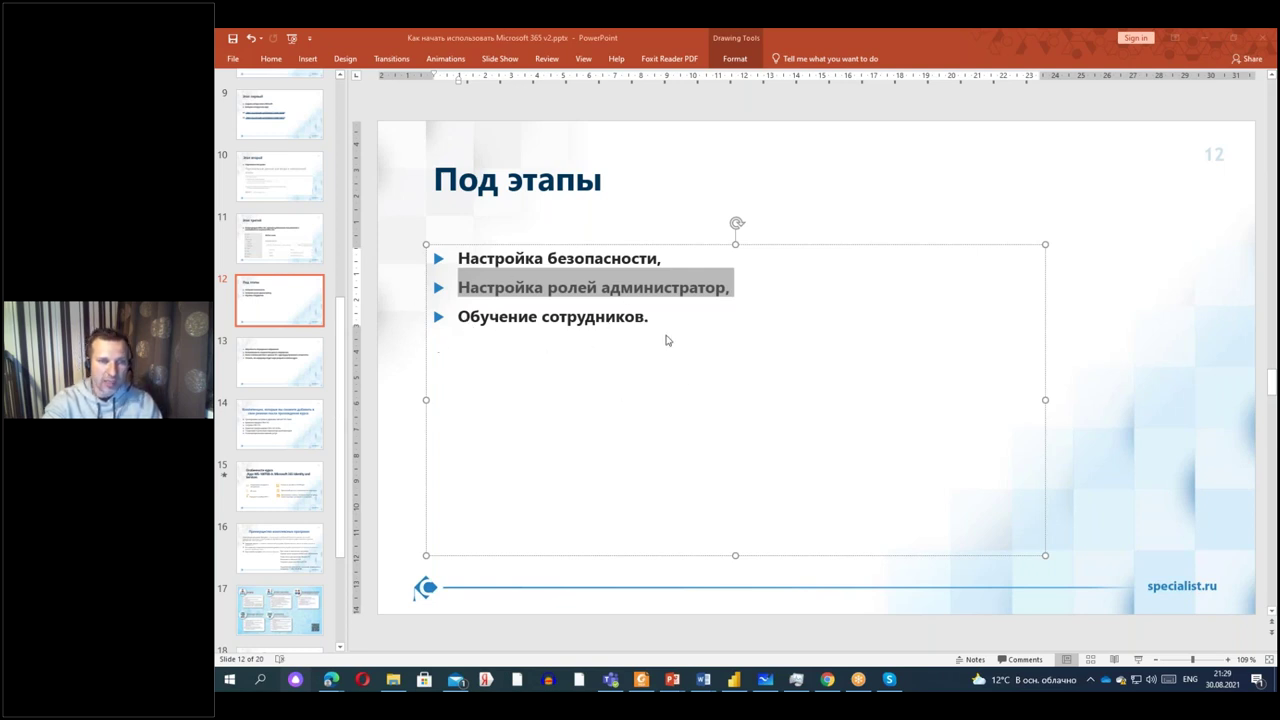
pyautogui.click(460, 314)
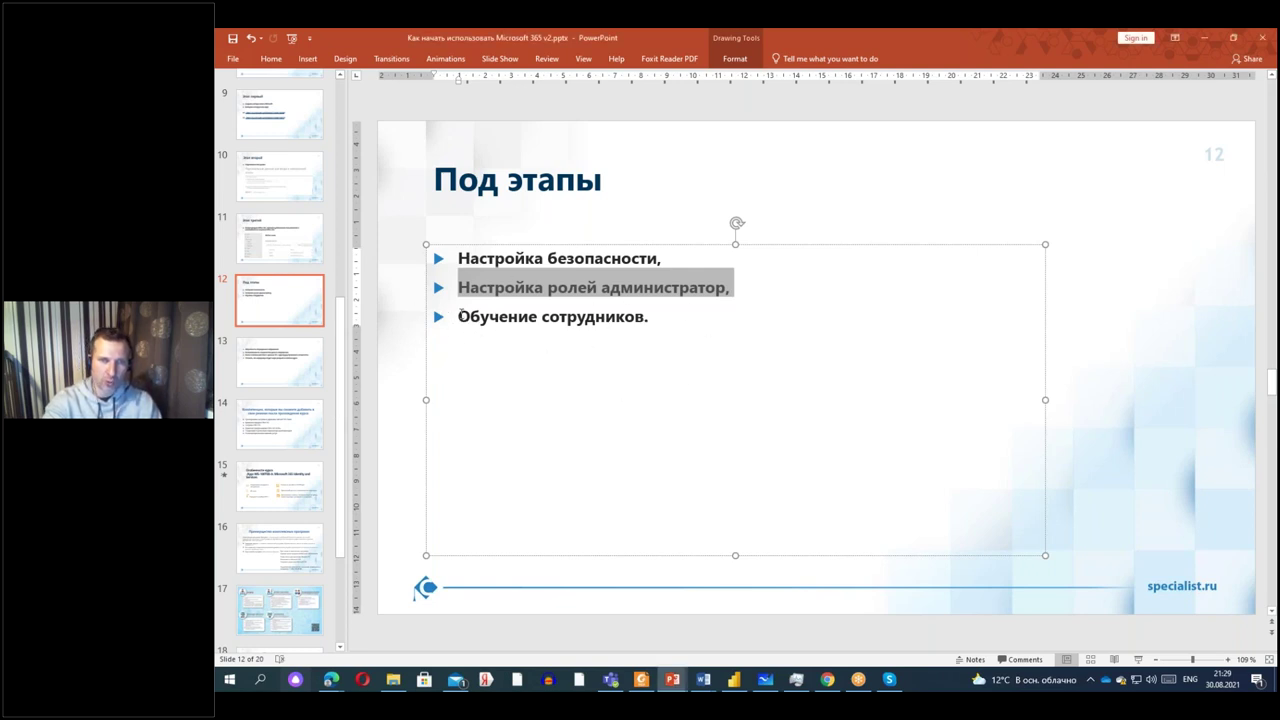
pyautogui.moveTo(460, 316); pyautogui.dragTo(660, 321)
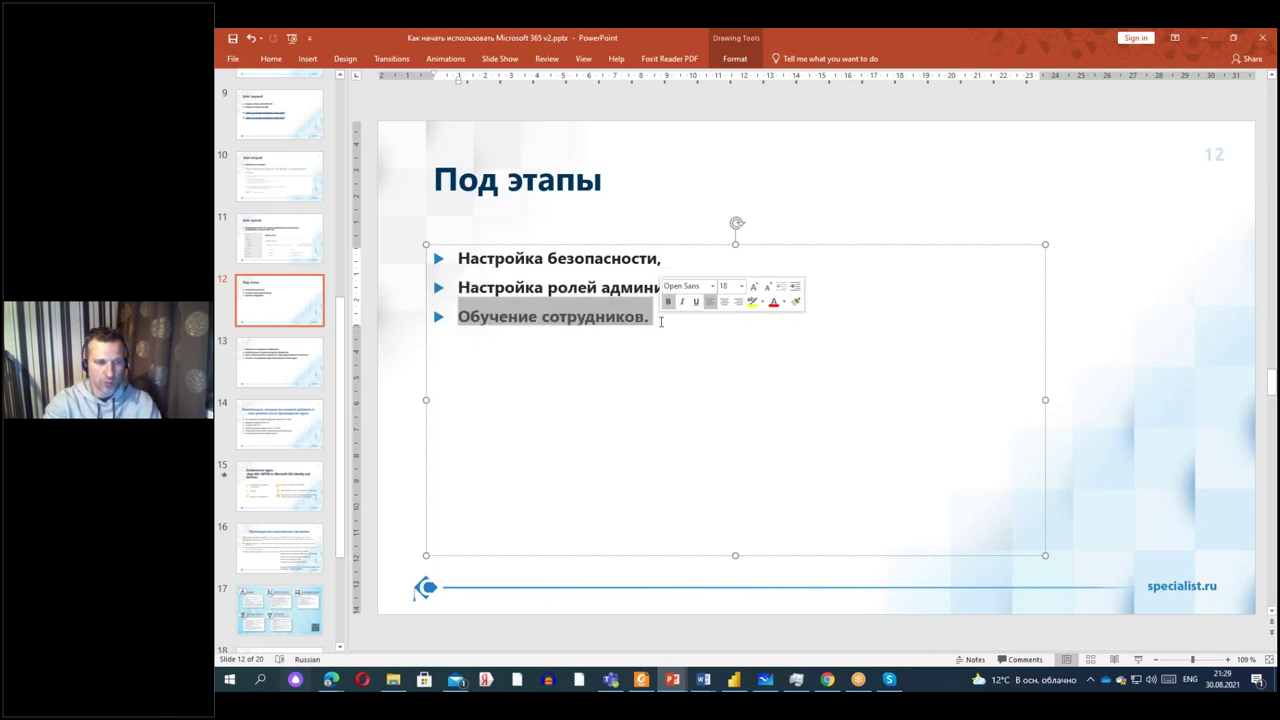